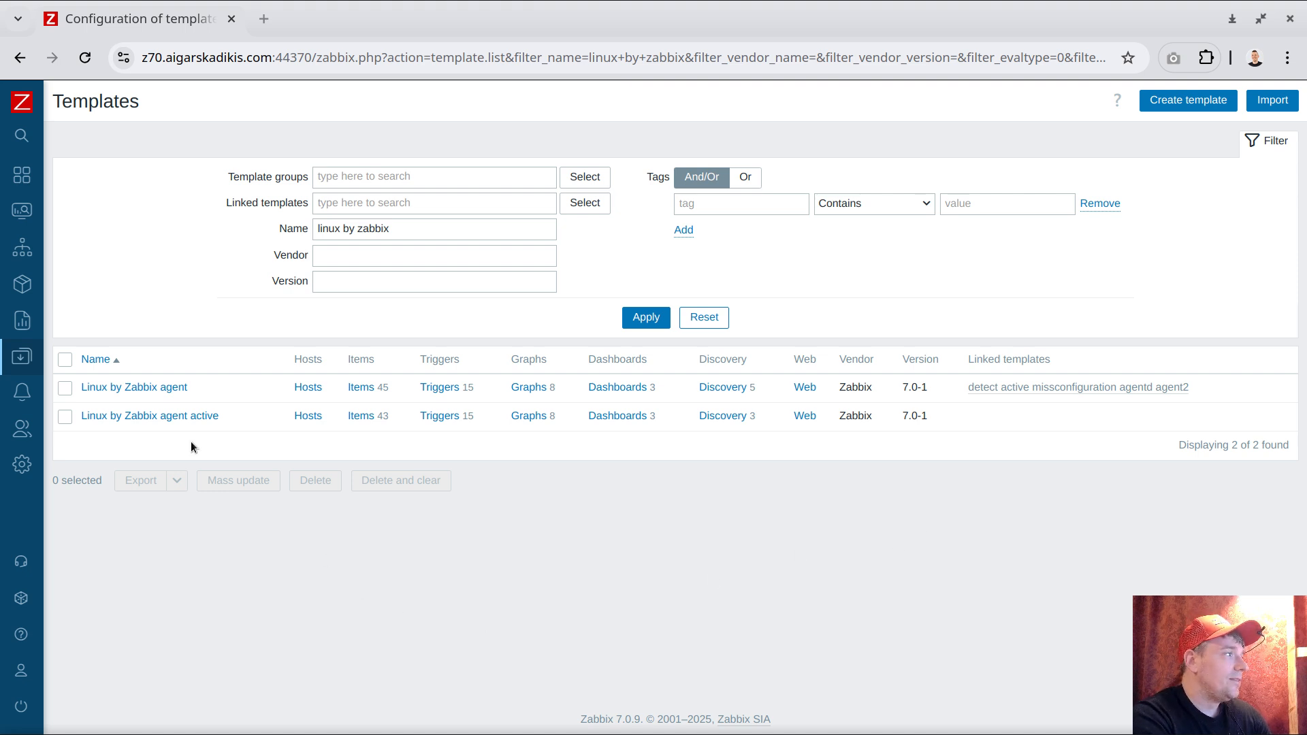
Start a new template named "super template" and link Linux by Zabbix agent active to it
{"action": "left_click", "coordinate": [173, 415]}
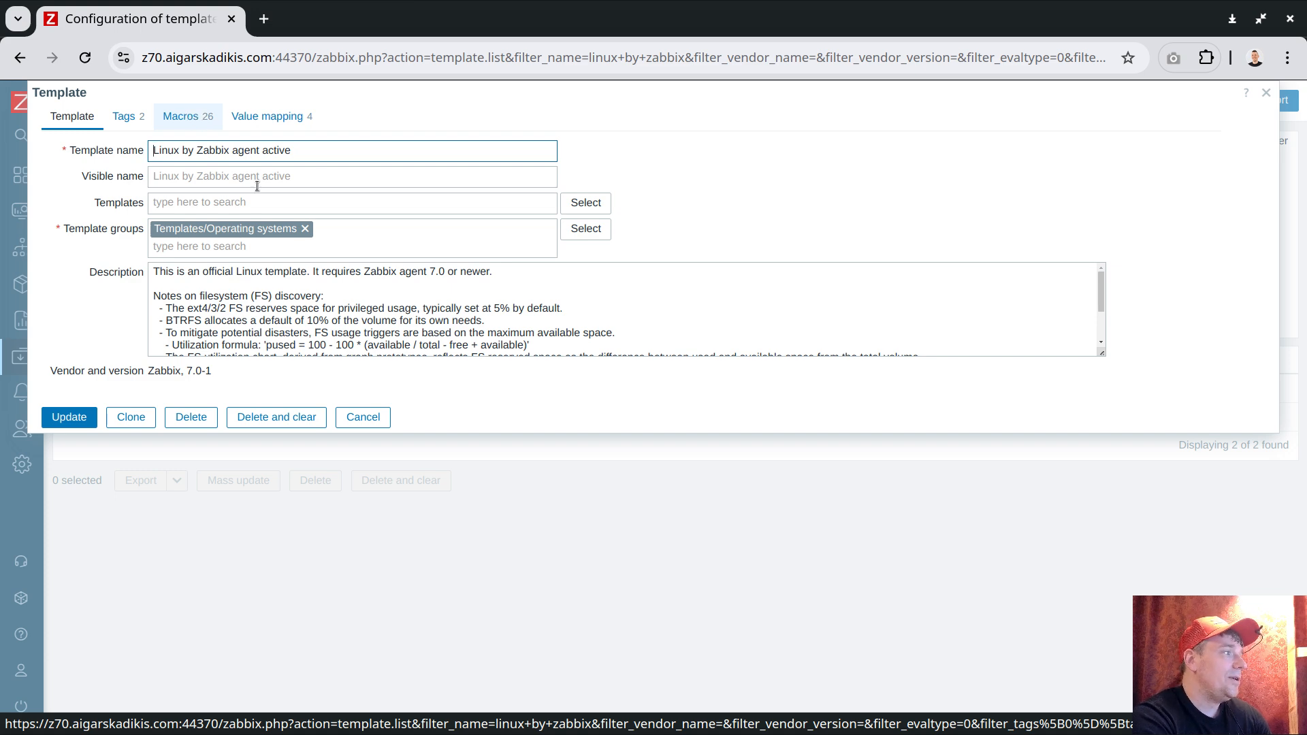
{"action": "left_click", "coordinate": [368, 420]}
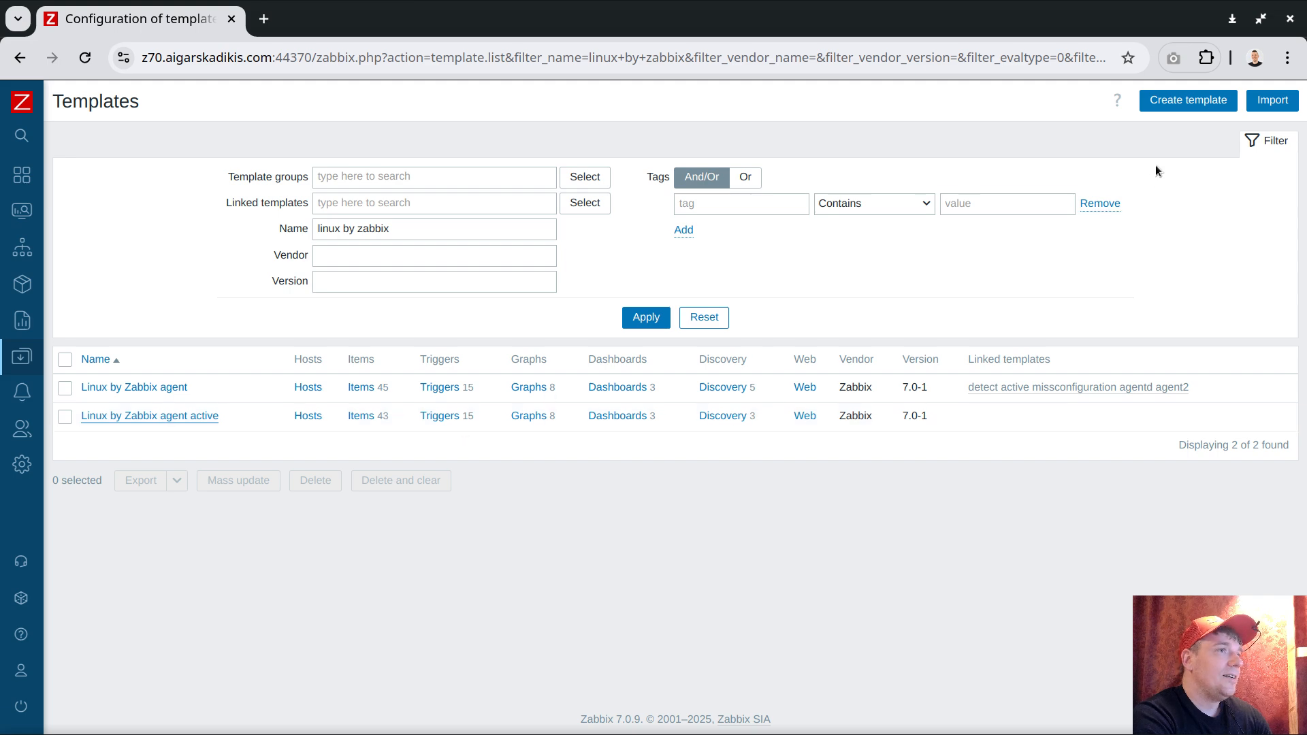
{"action": "left_click", "coordinate": [1168, 104]}
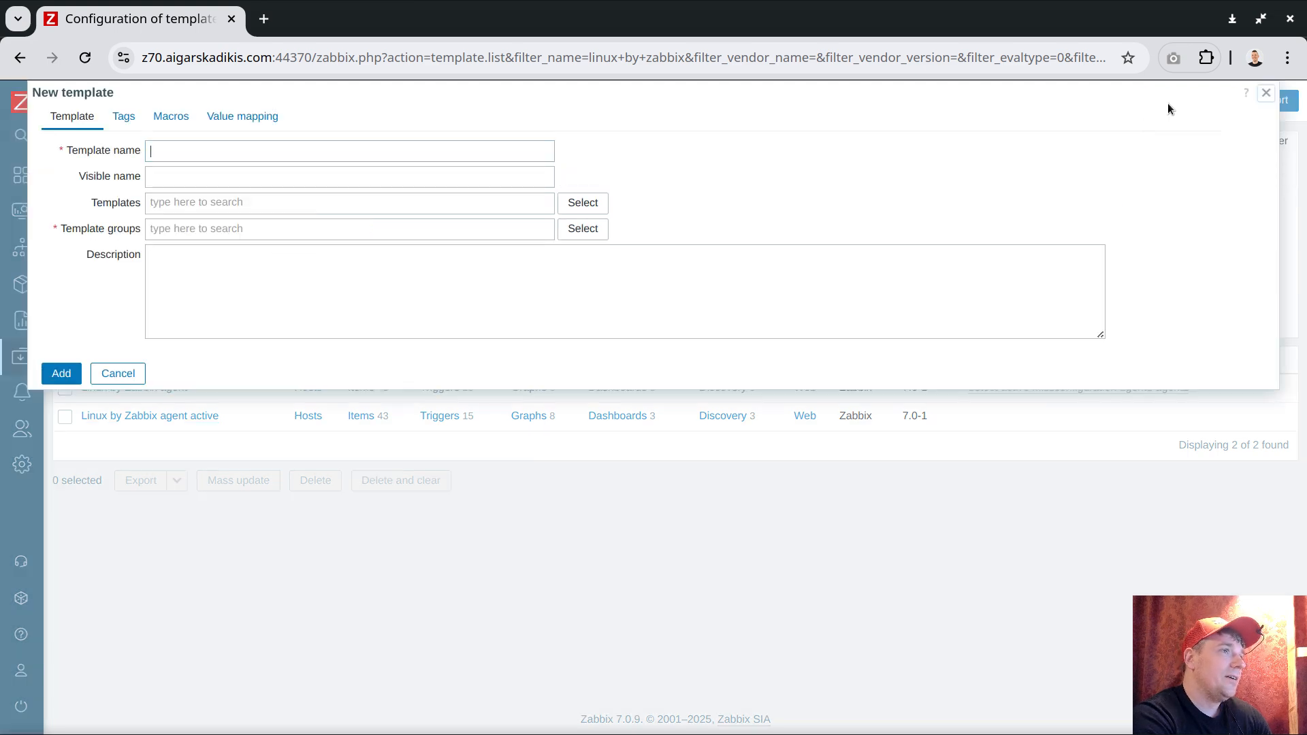
{"action": "type", "text": "super template"}
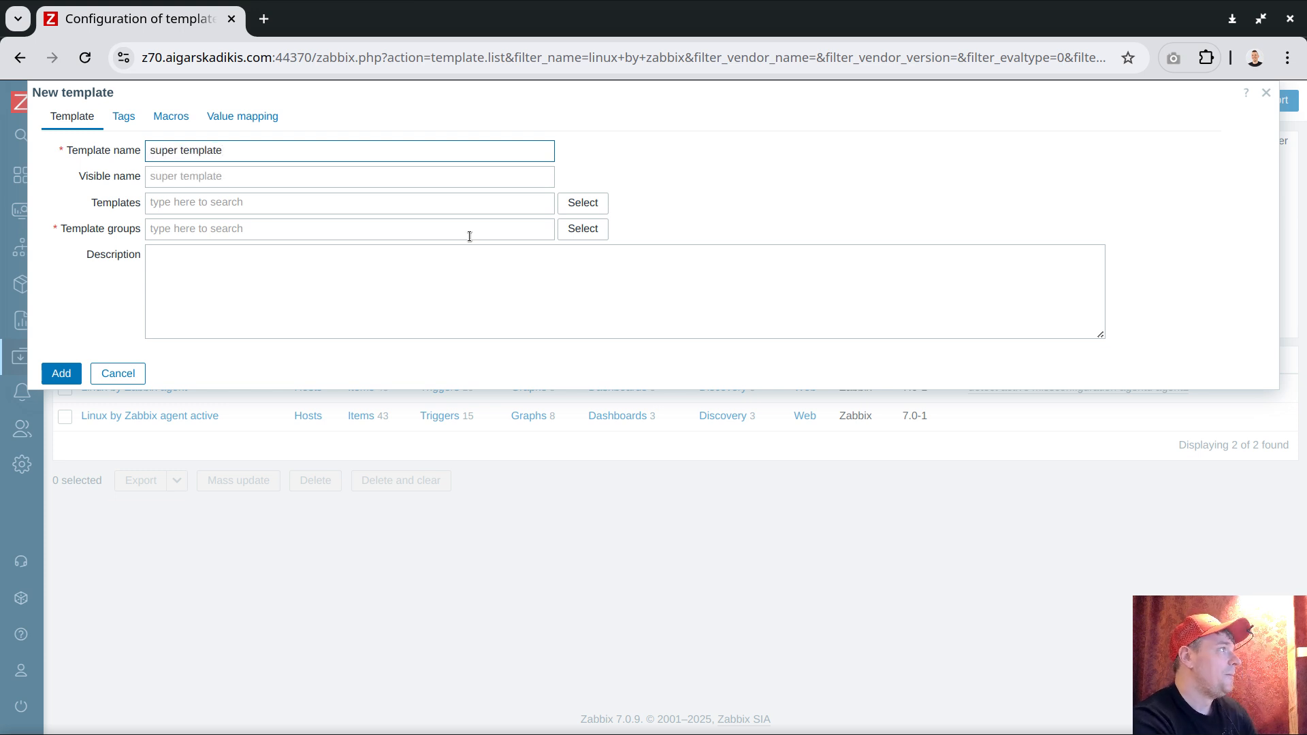
{"action": "left_click", "coordinate": [179, 207]}
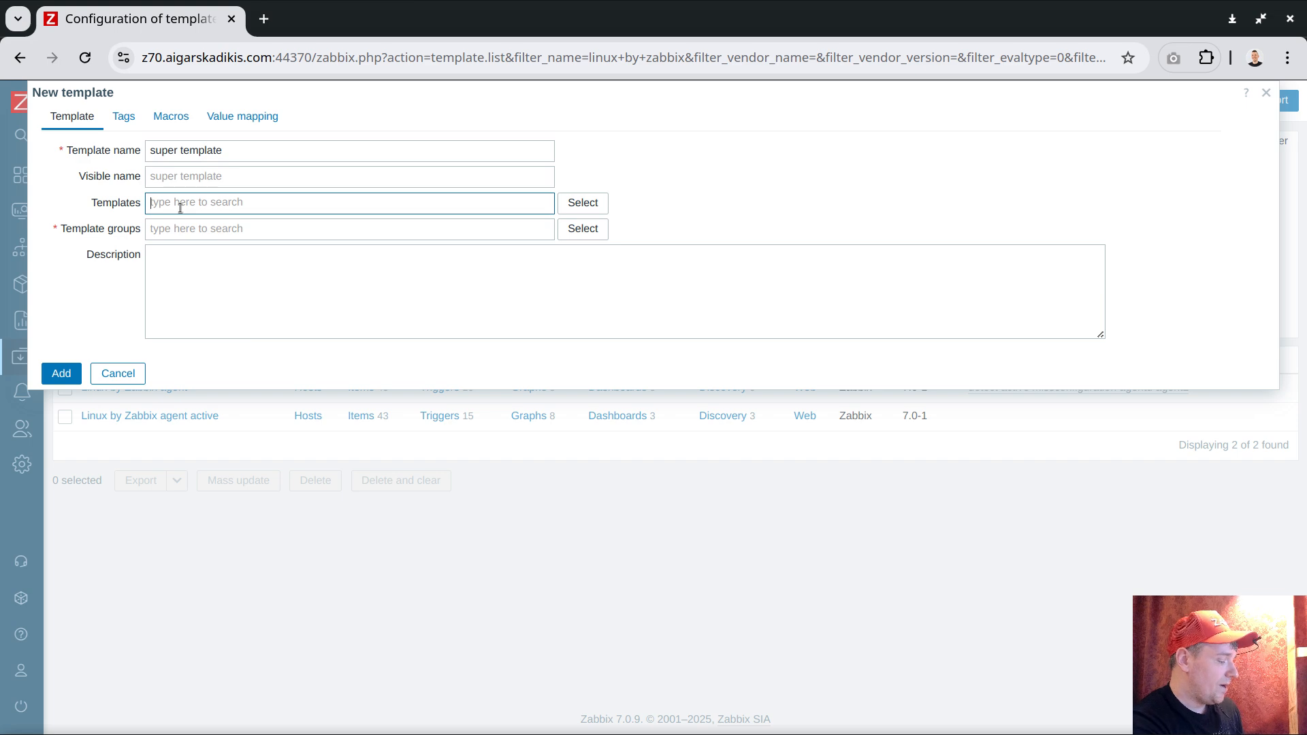
{"action": "type", "text": "linux by za"}
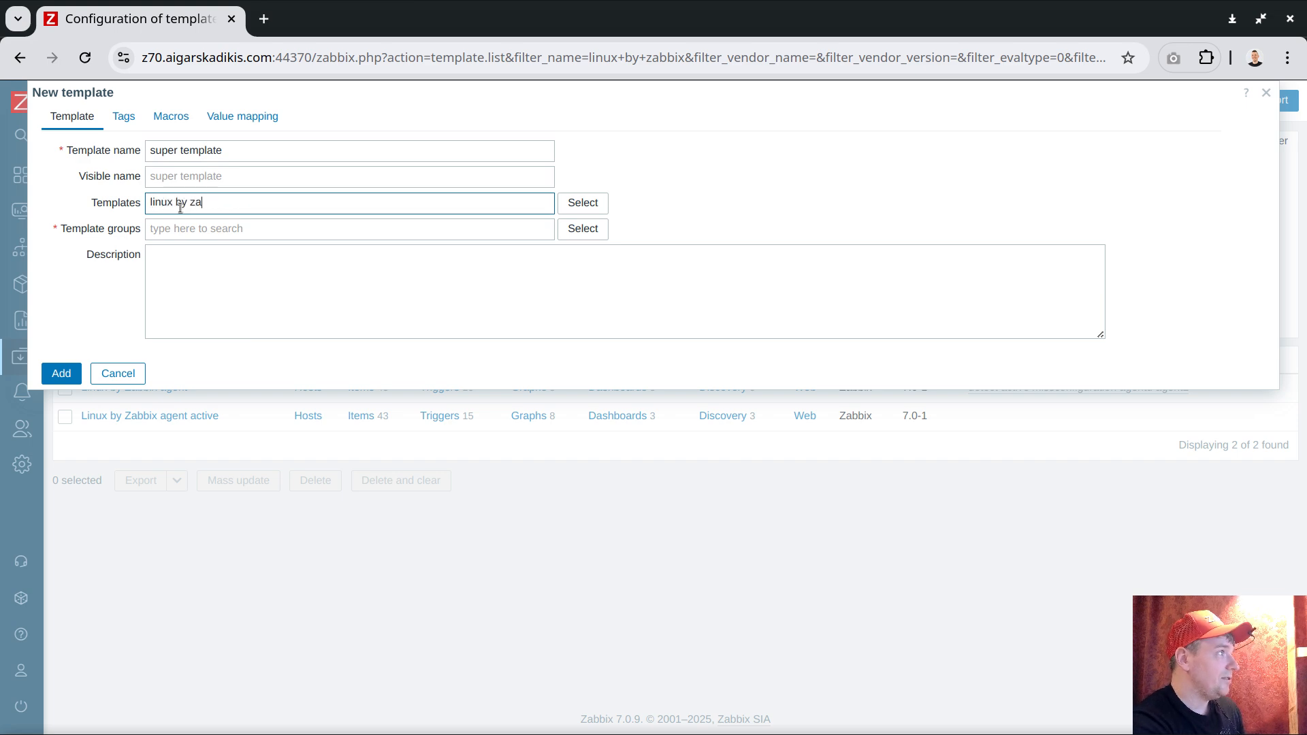
{"action": "left_click", "coordinate": [278, 241]}
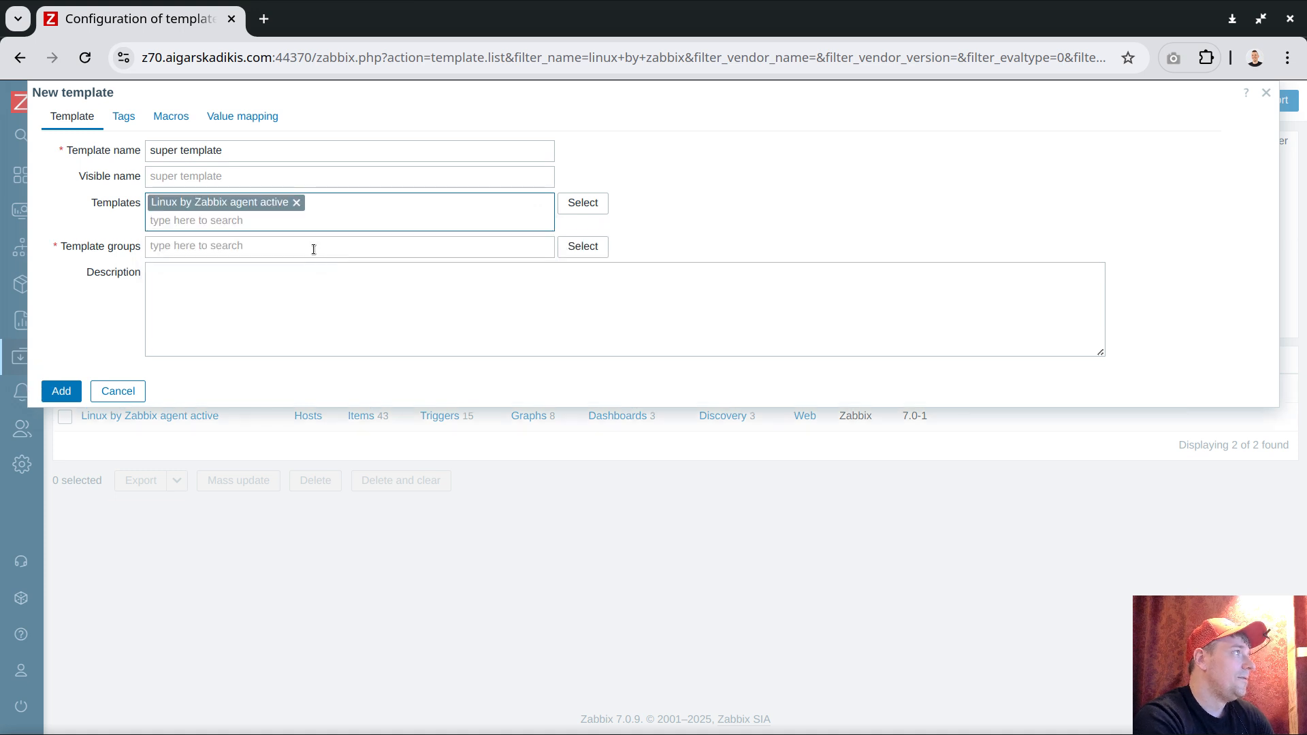
Assign the new template to the Templates/My group and add it
{"action": "left_click", "coordinate": [61, 390]}
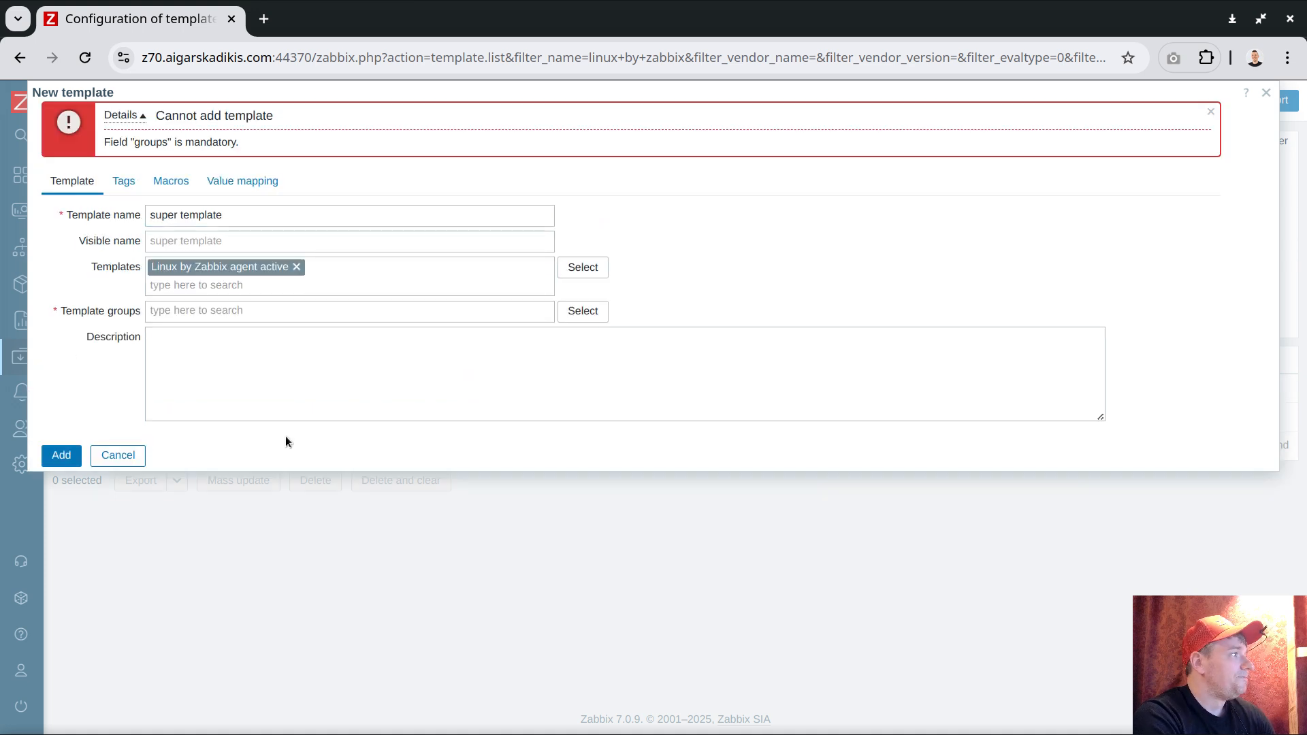
{"action": "left_click", "coordinate": [209, 311]}
{"action": "type", "text": "m"}
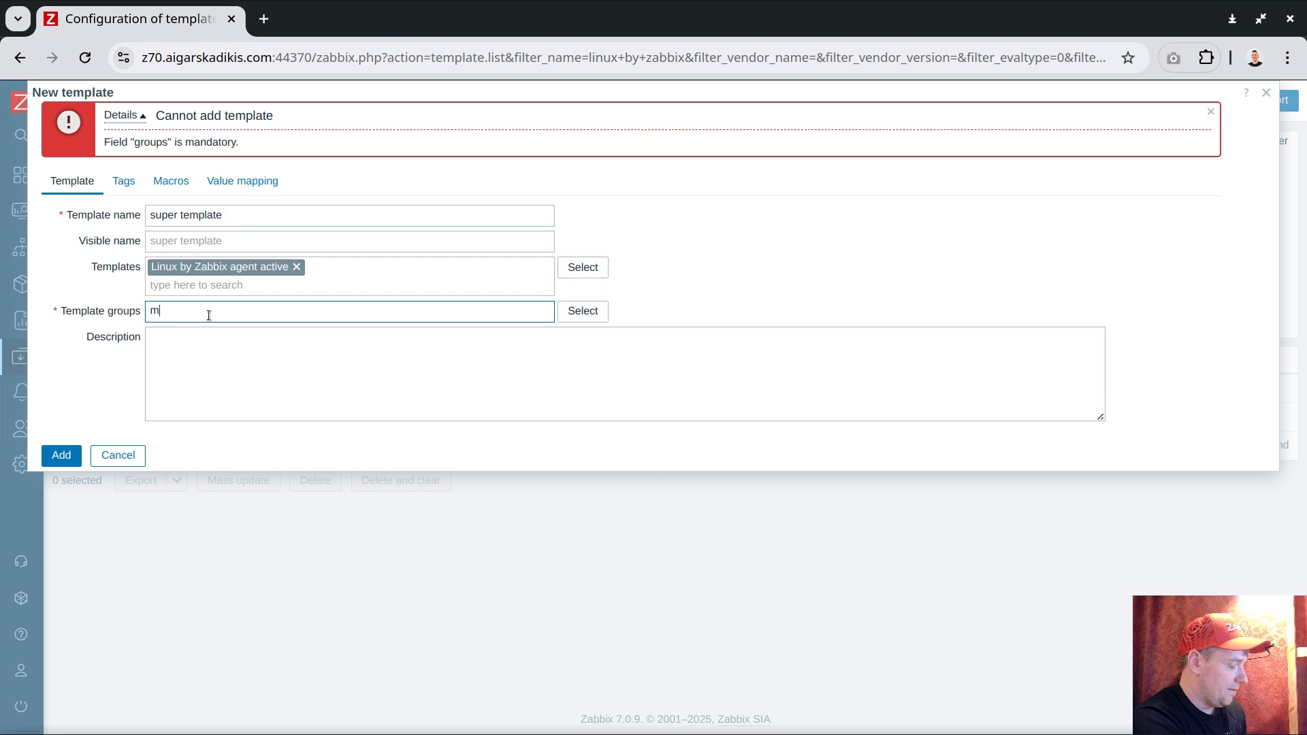
{"action": "type", "text": "y"}
{"action": "left_click", "coordinate": [208, 332]}
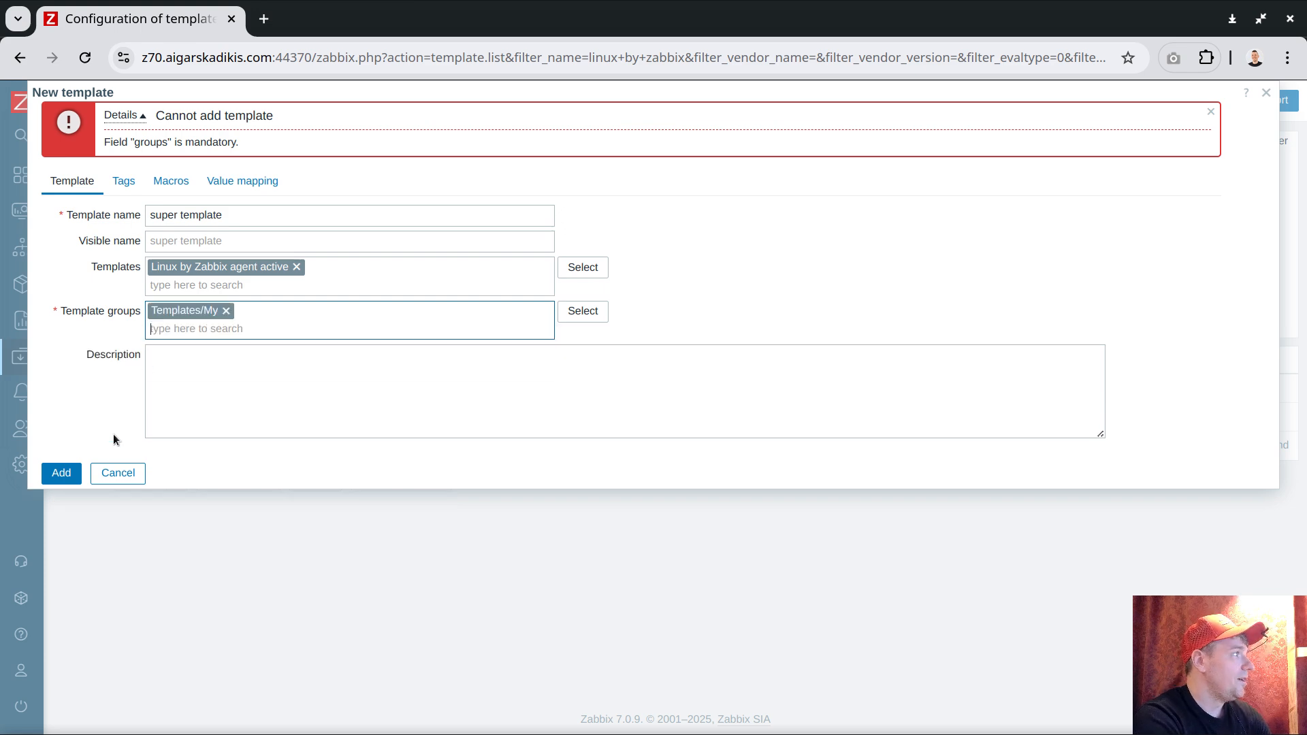
{"action": "left_click", "coordinate": [56, 474]}
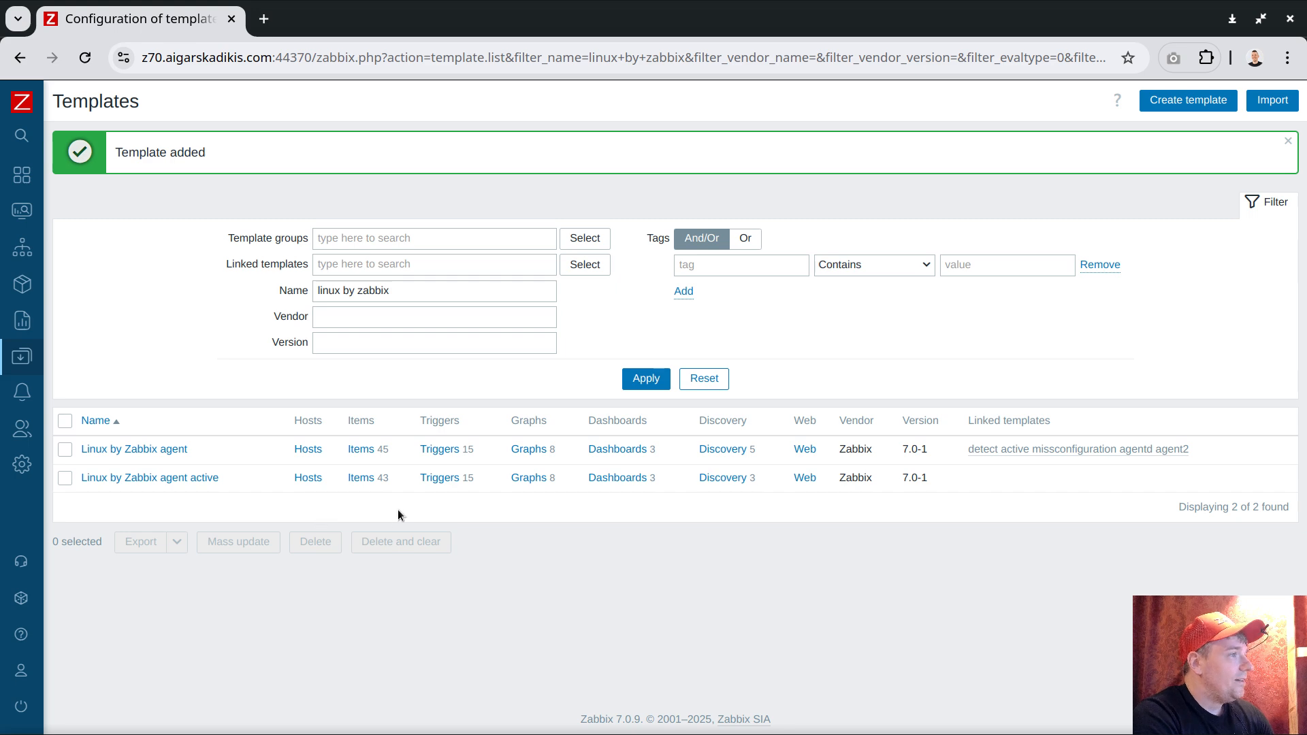
Review the template macros defined in Linux by Zabbix agent active, then close the template without changes
{"action": "left_click_drag", "start_coordinate": [418, 291], "coordinate": [281, 294]}
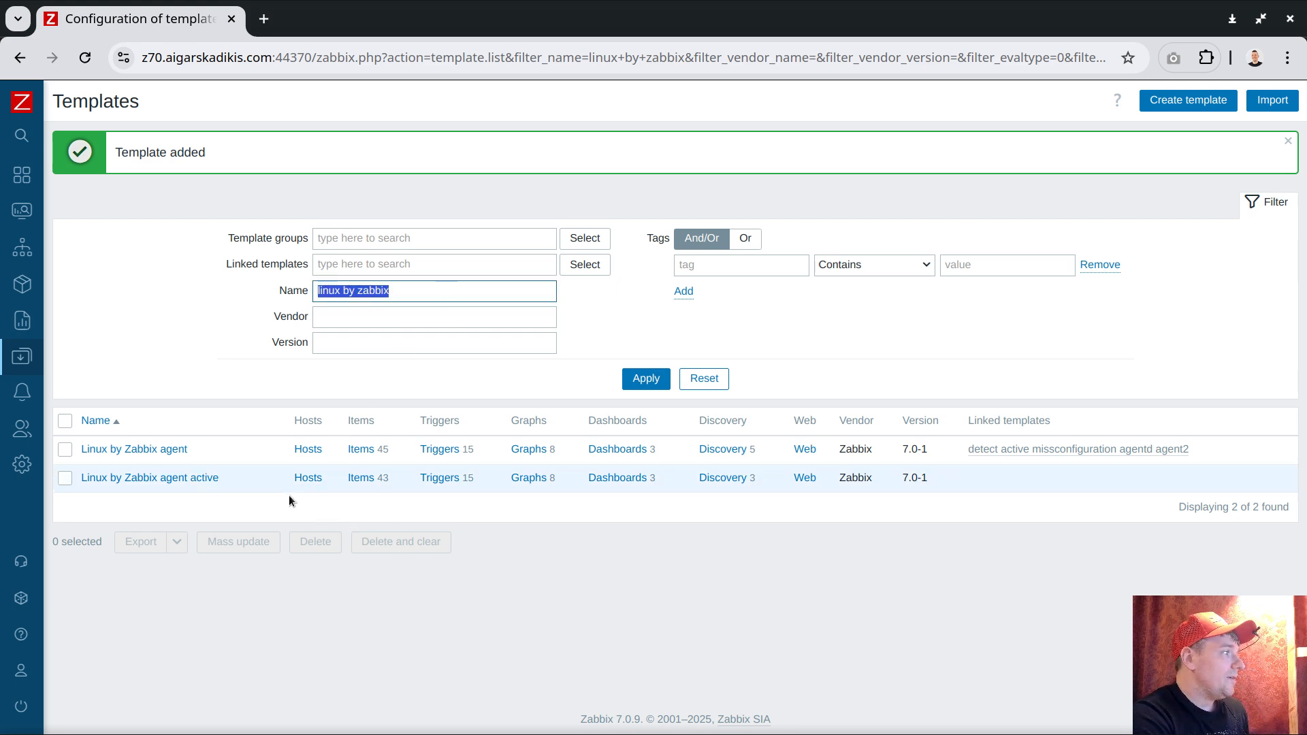
{"action": "left_click", "coordinate": [205, 478]}
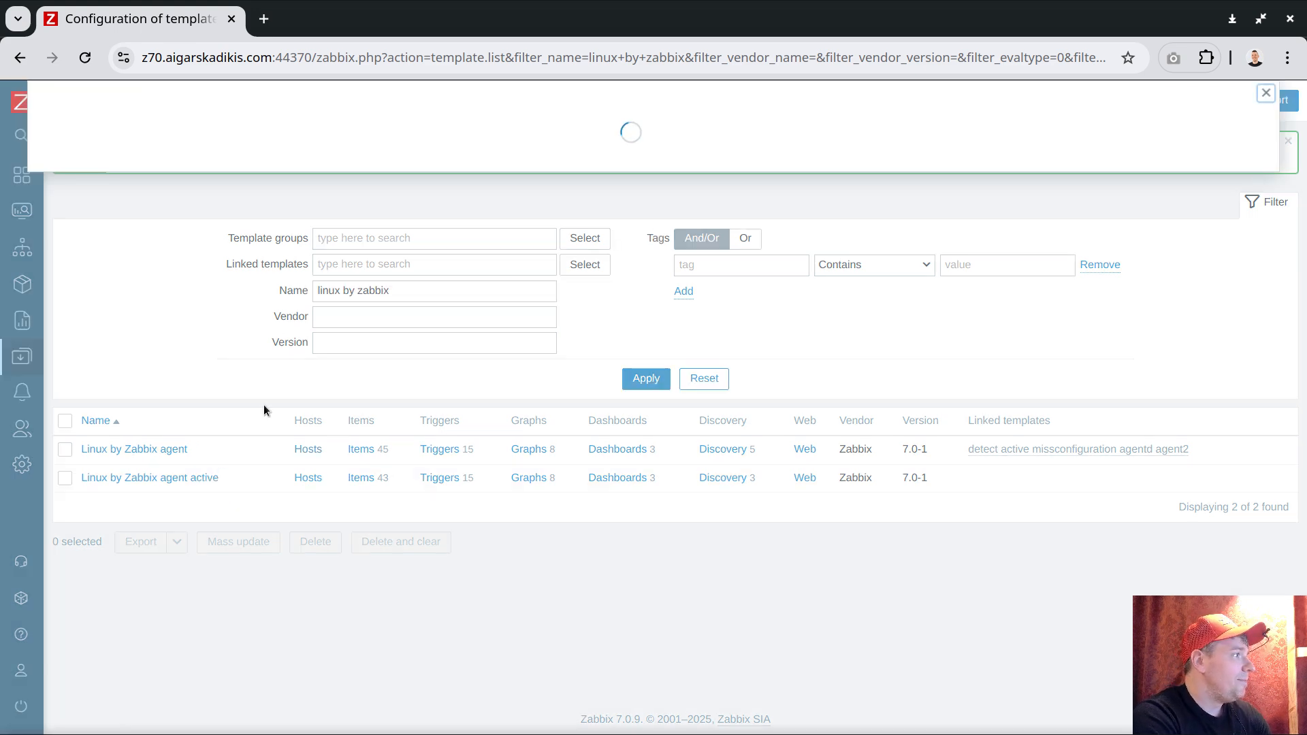
{"action": "left_click", "coordinate": [182, 119]}
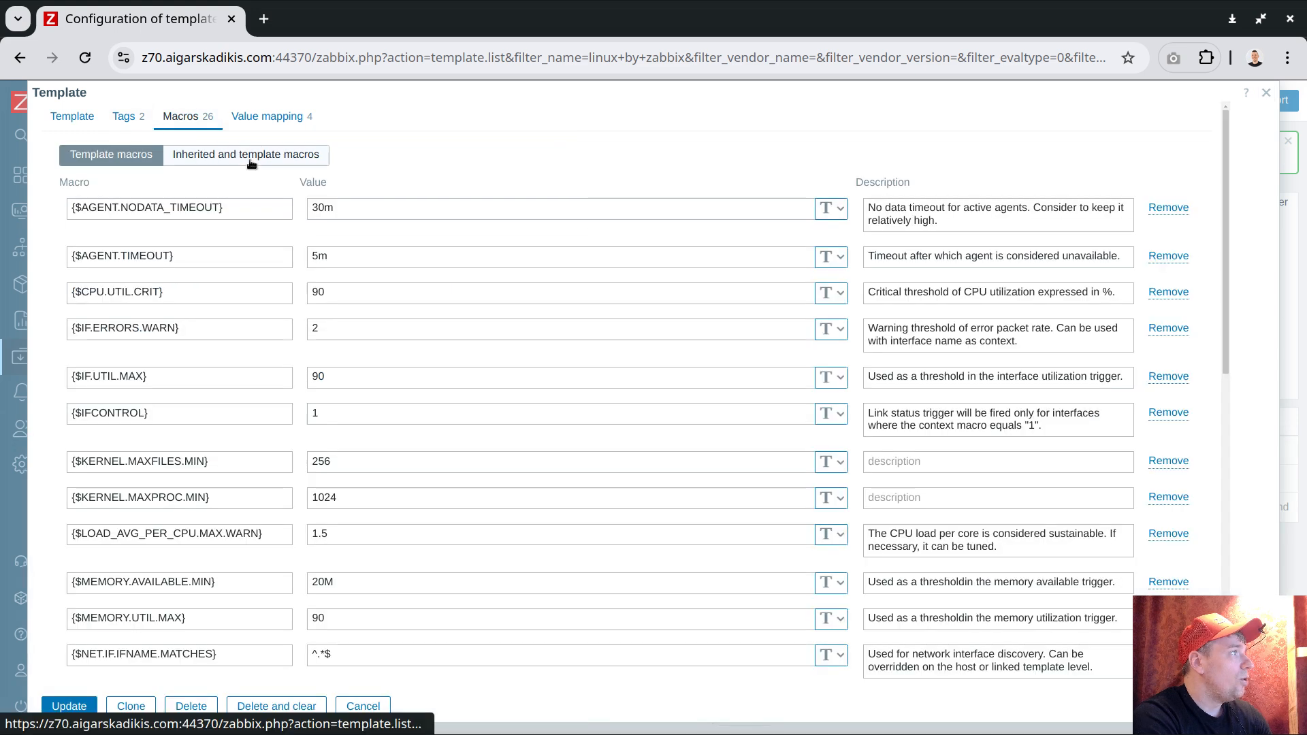
{"action": "left_click", "coordinate": [1265, 93]}
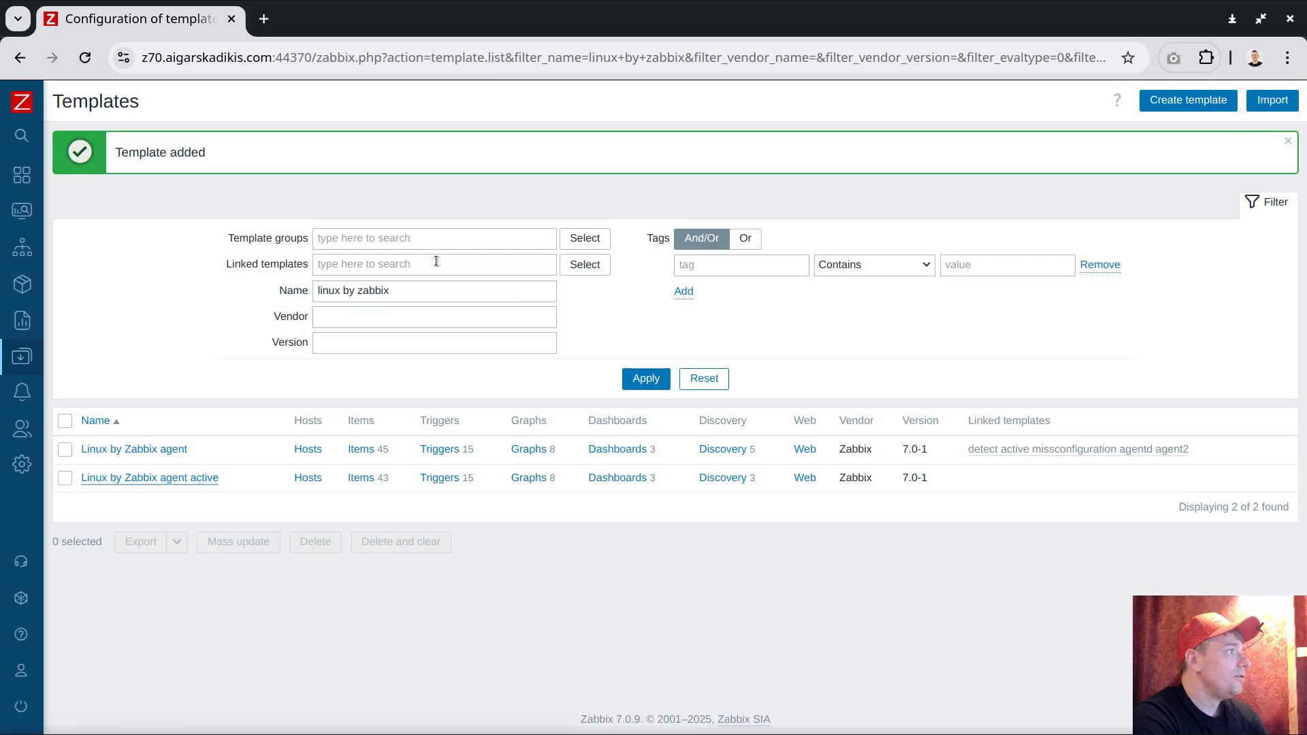
Filter the template list by the name "super"
{"action": "left_click_drag", "start_coordinate": [392, 291], "coordinate": [184, 287]}
{"action": "type", "text": "super"}
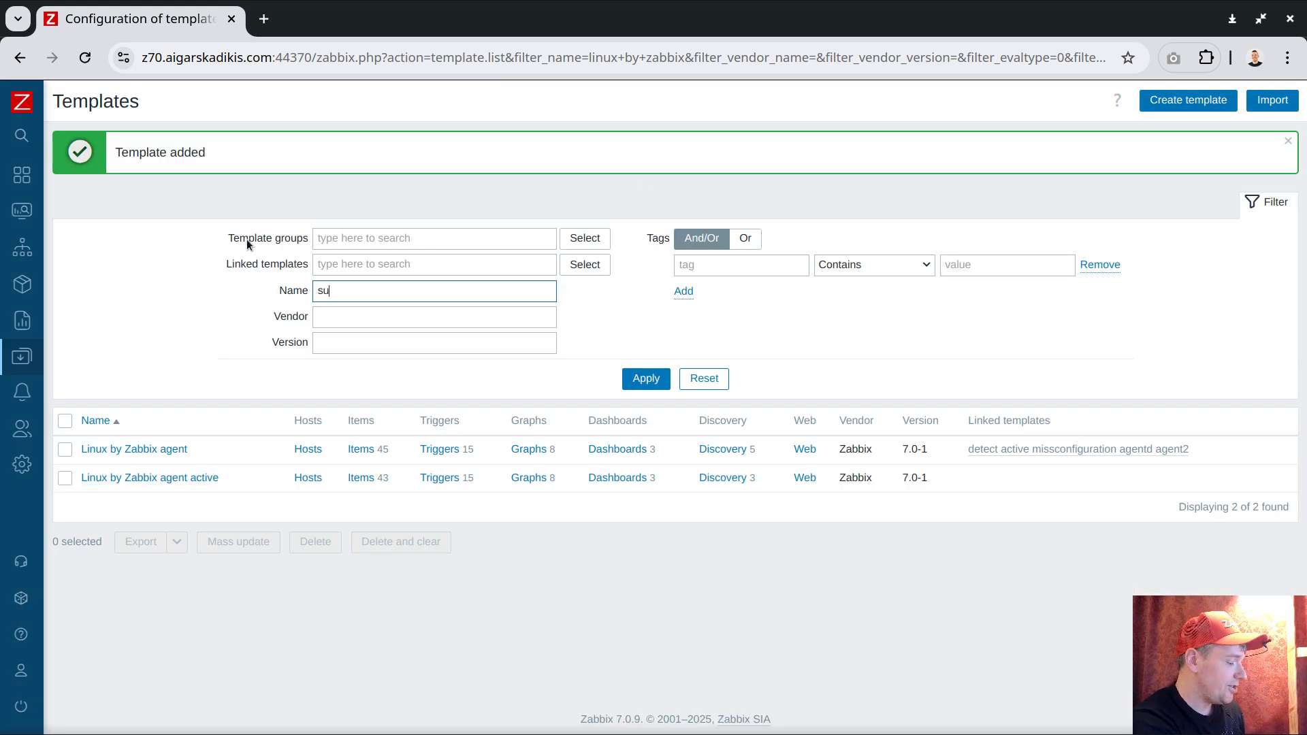
{"action": "key", "text": "Return"}
Open super template and inspect the macros of its linked template, Linux by Zabbix agent active
{"action": "left_click", "coordinate": [120, 416]}
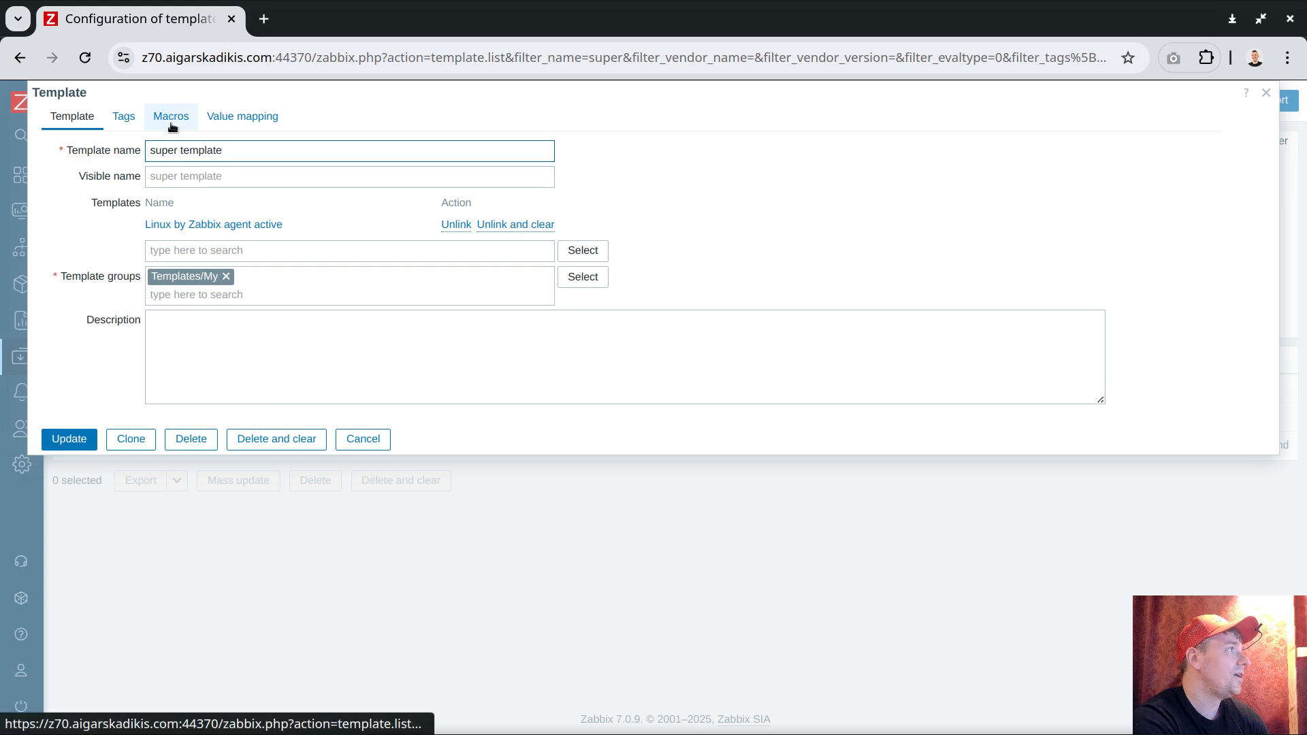
{"action": "left_click", "coordinate": [197, 225]}
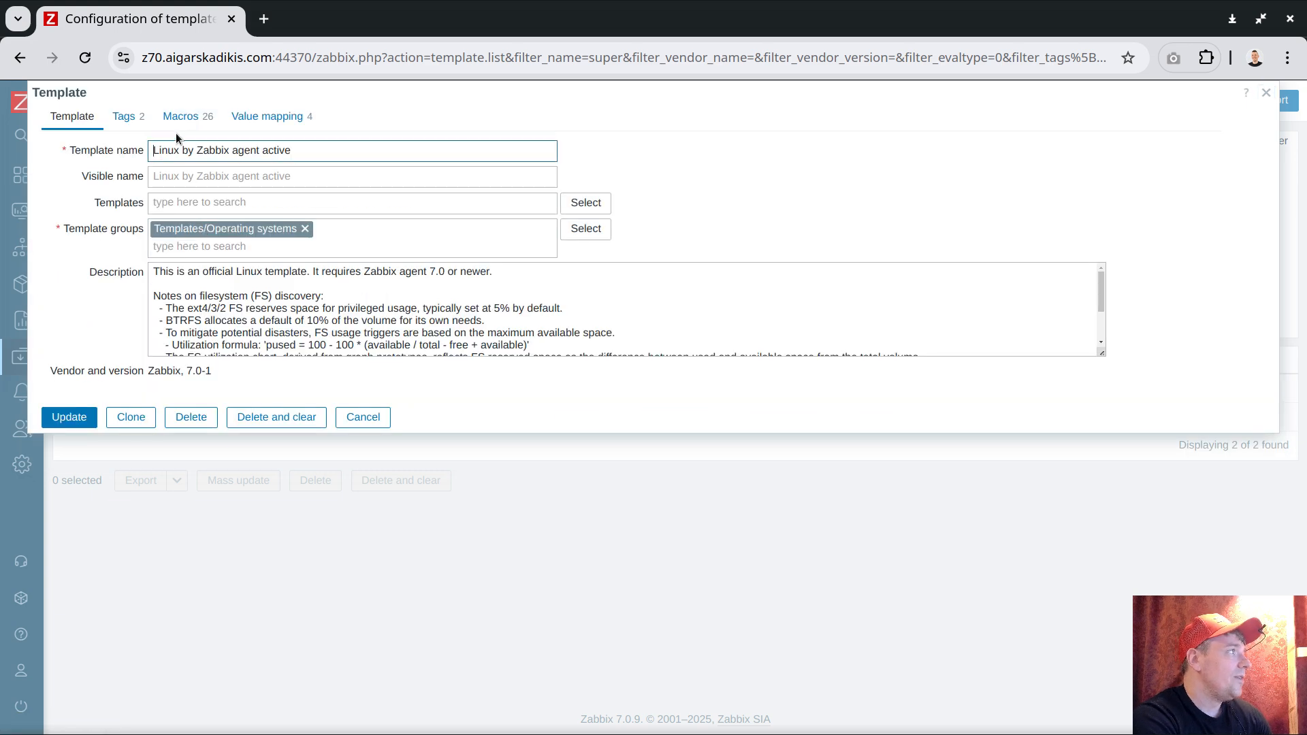
{"action": "left_click", "coordinate": [194, 116]}
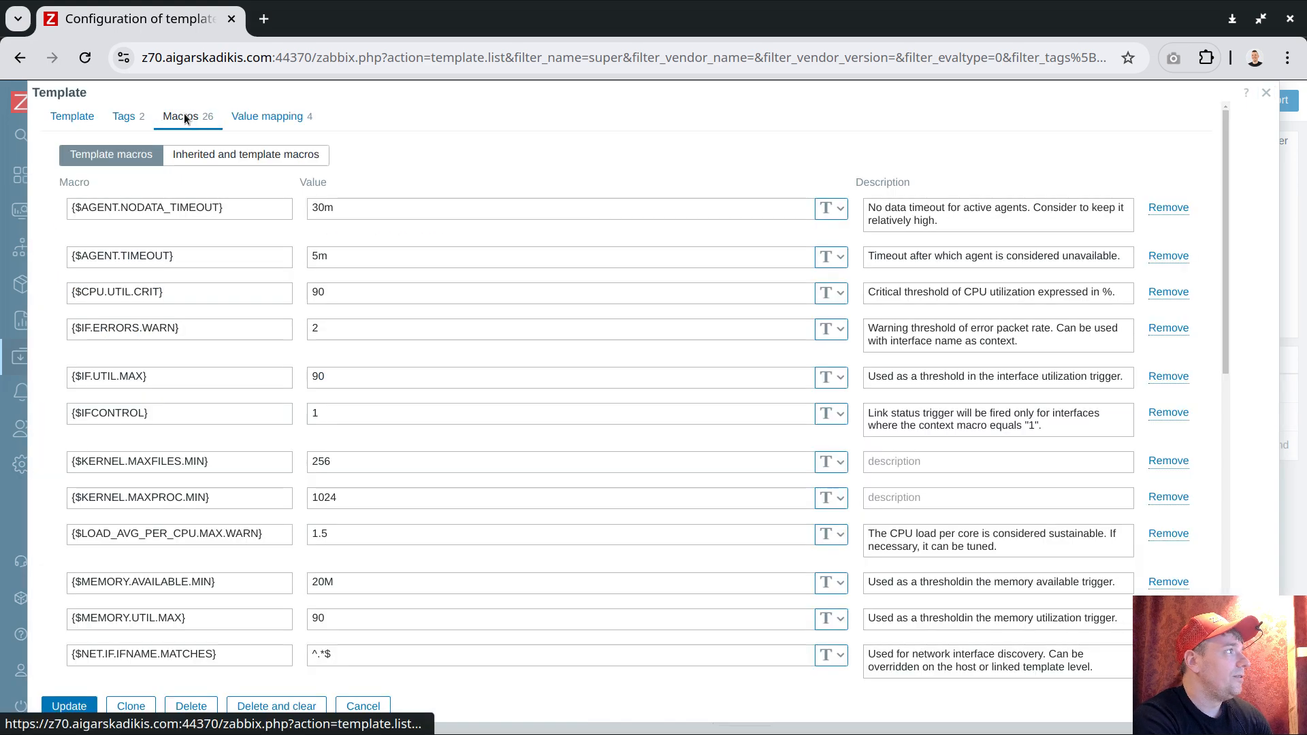
{"action": "left_click", "coordinate": [1266, 92]}
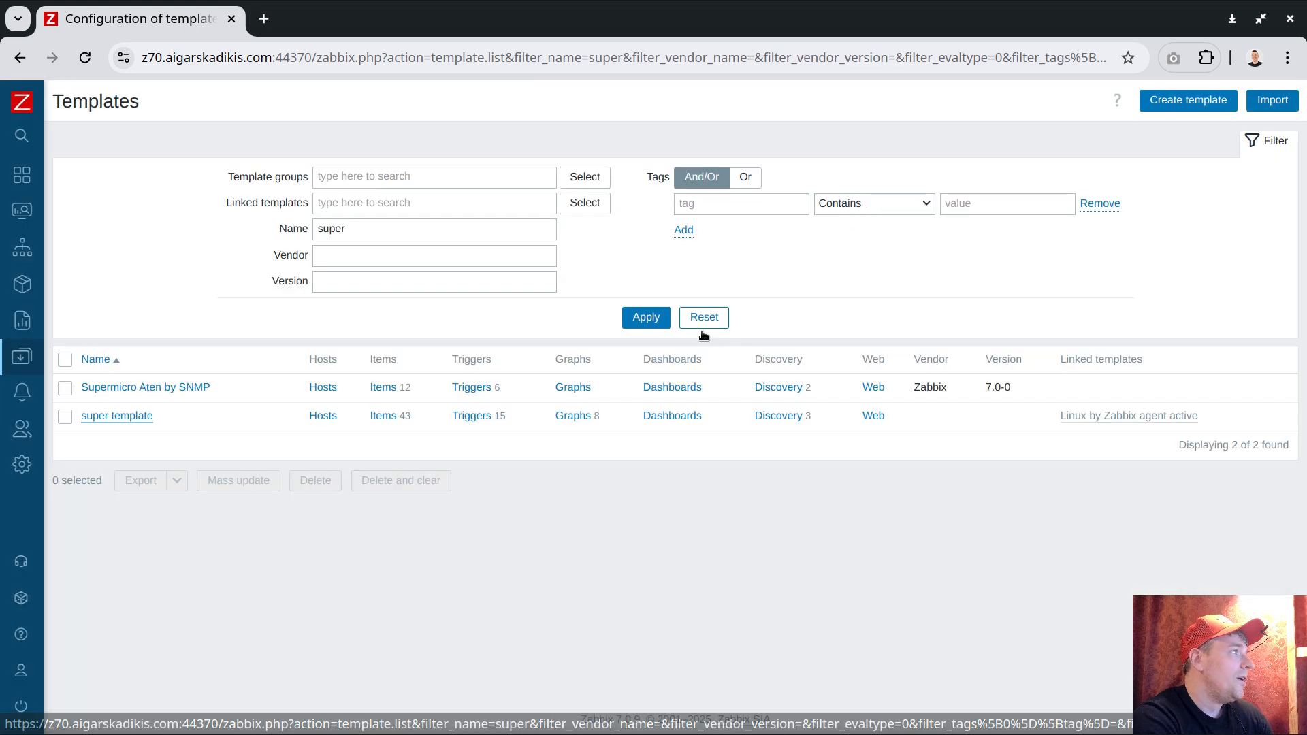
Unlink Linux by Zabbix agent active from super template without clearing, and save the template
{"action": "left_click", "coordinate": [132, 415]}
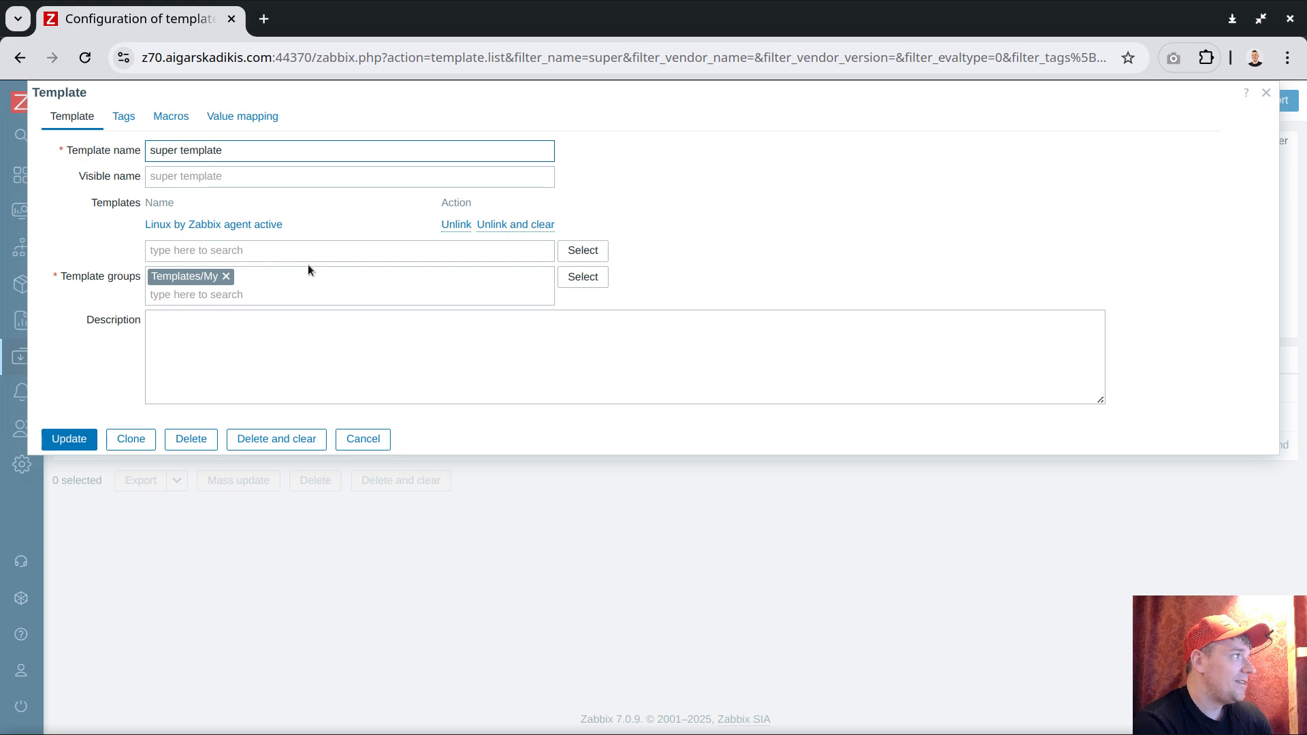
{"action": "left_click", "coordinate": [452, 226]}
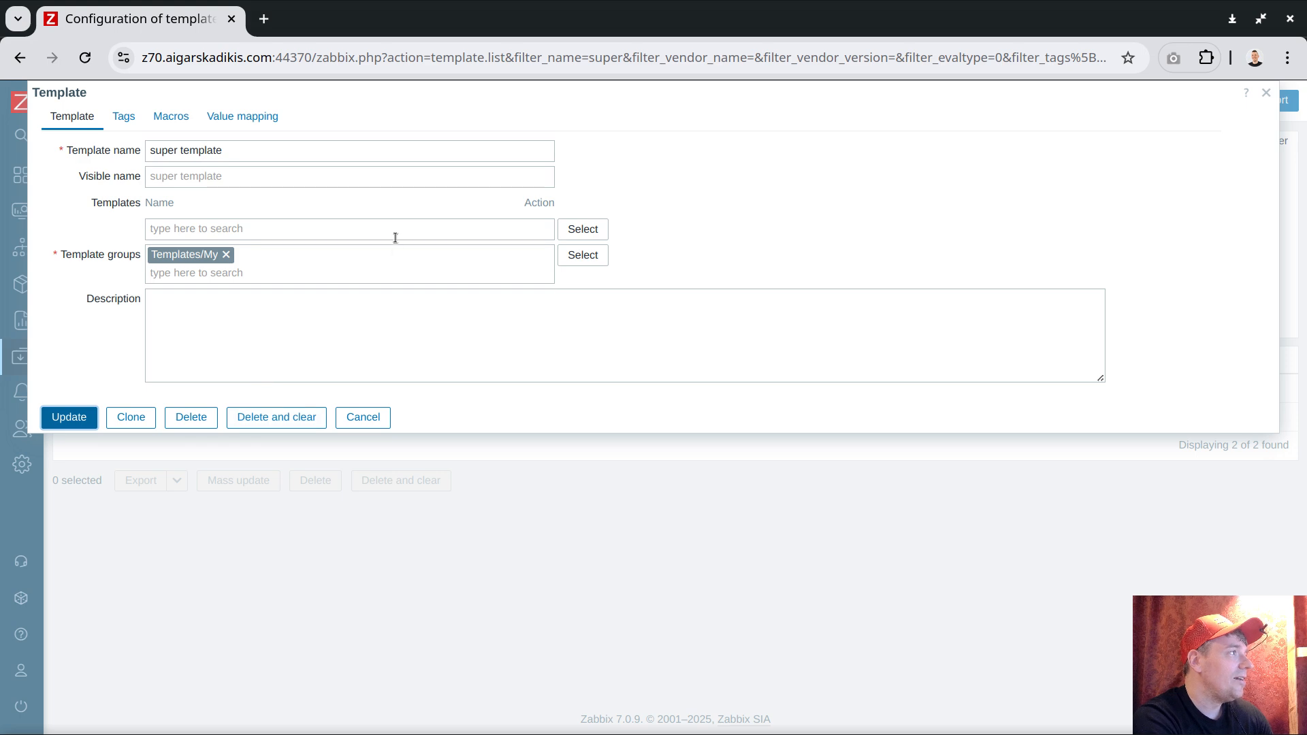
{"action": "left_click", "coordinate": [68, 416]}
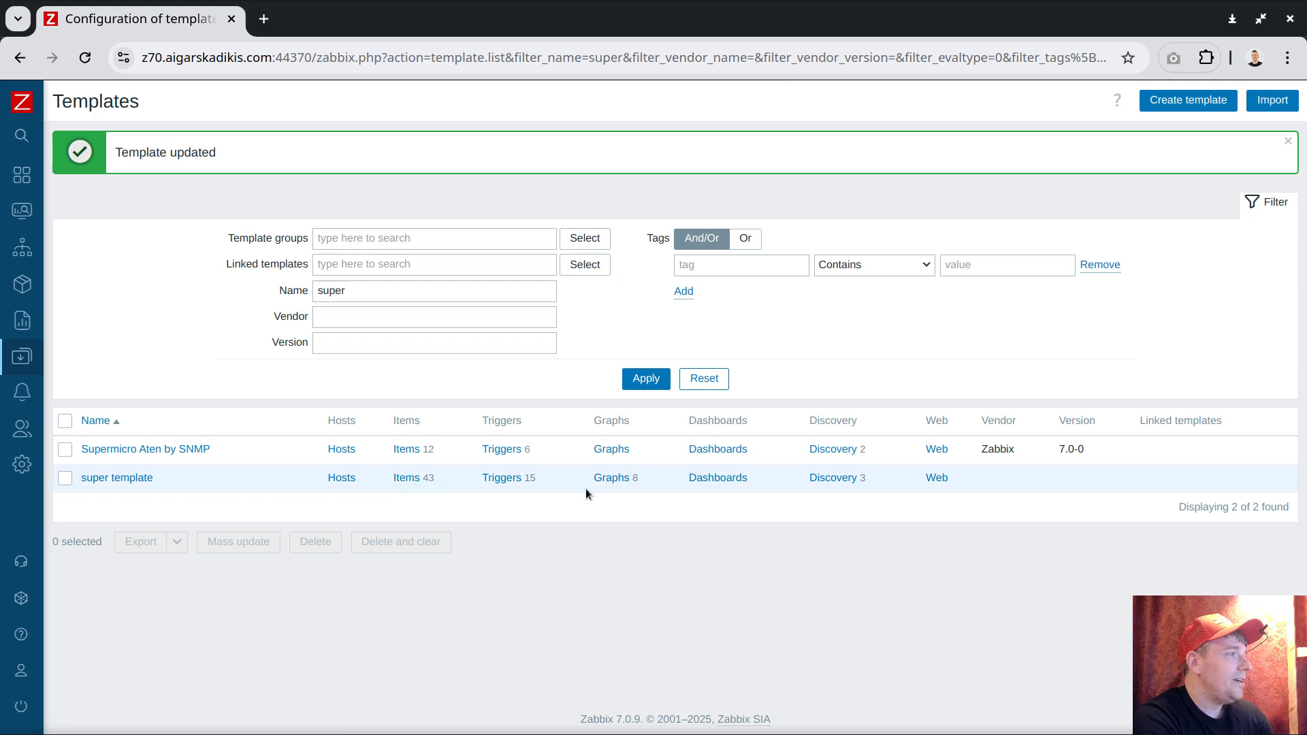
Check super template's linked templates, items, triggers and discovery rules
{"action": "left_click", "coordinate": [139, 478]}
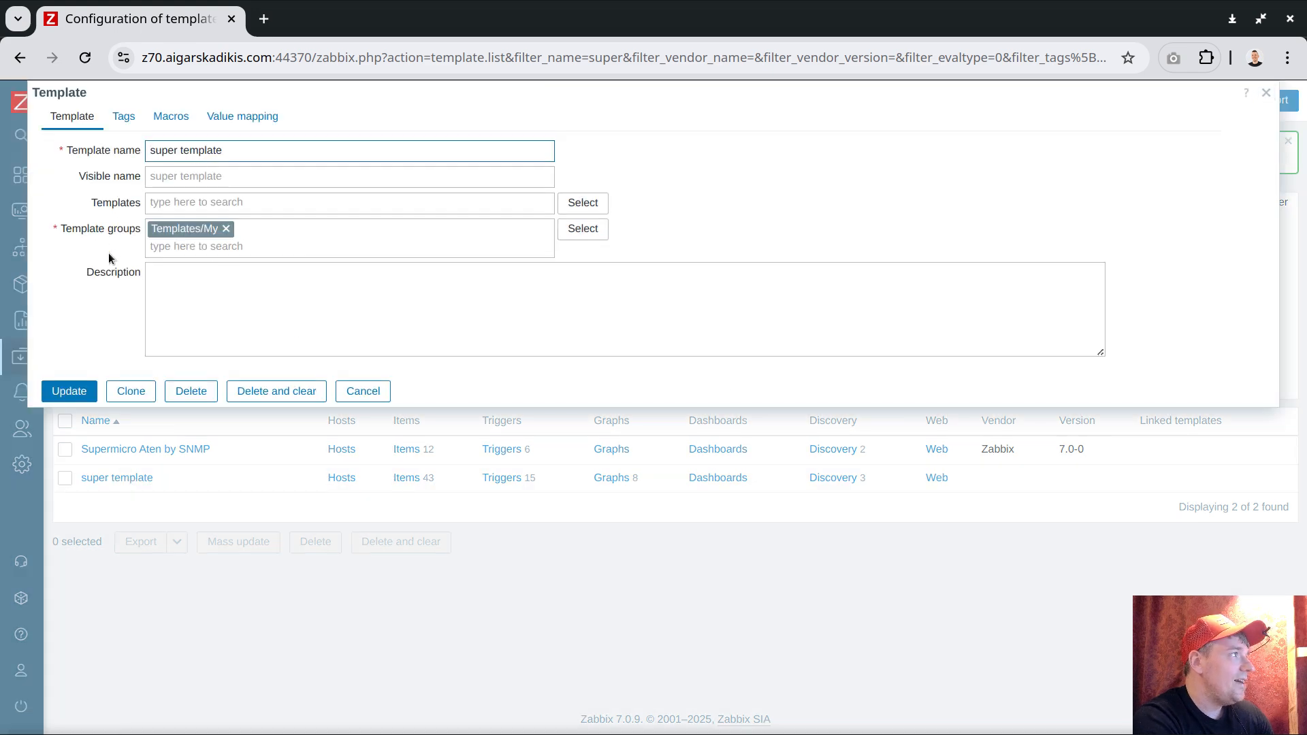
{"action": "left_click", "coordinate": [368, 391]}
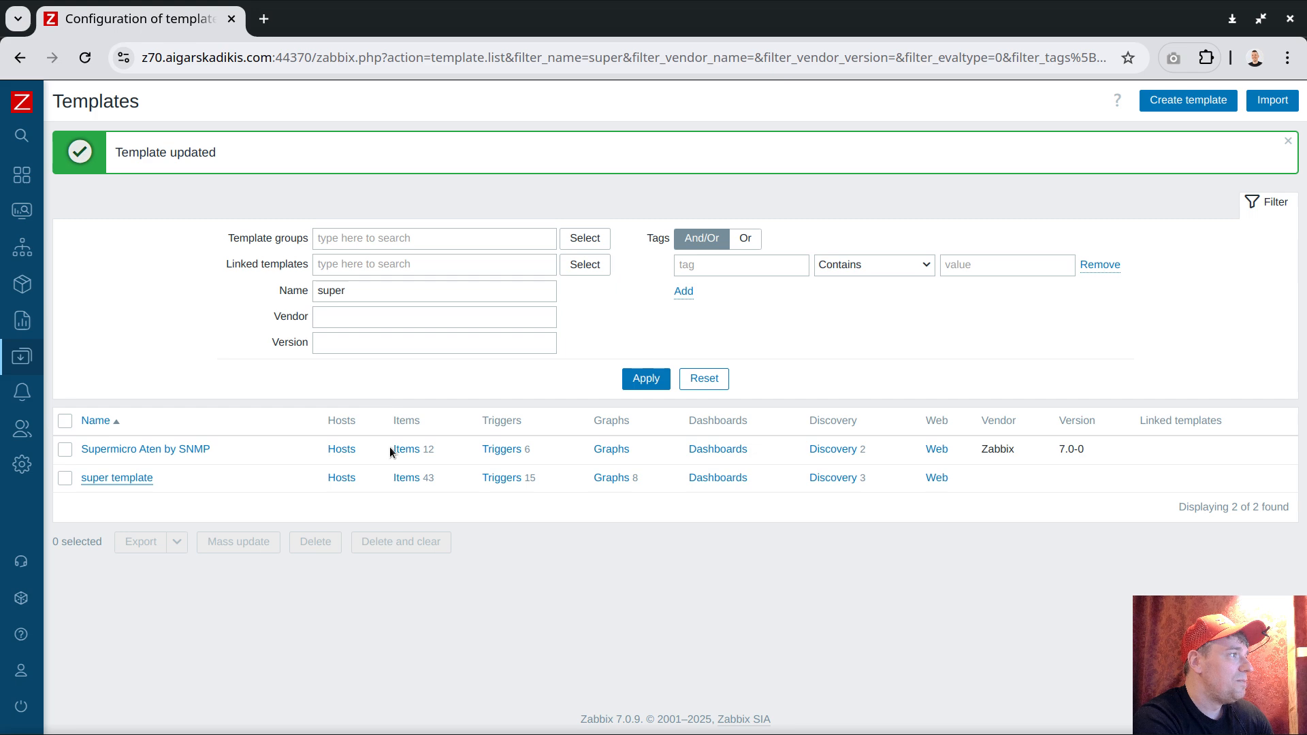
{"action": "left_click", "coordinate": [406, 477]}
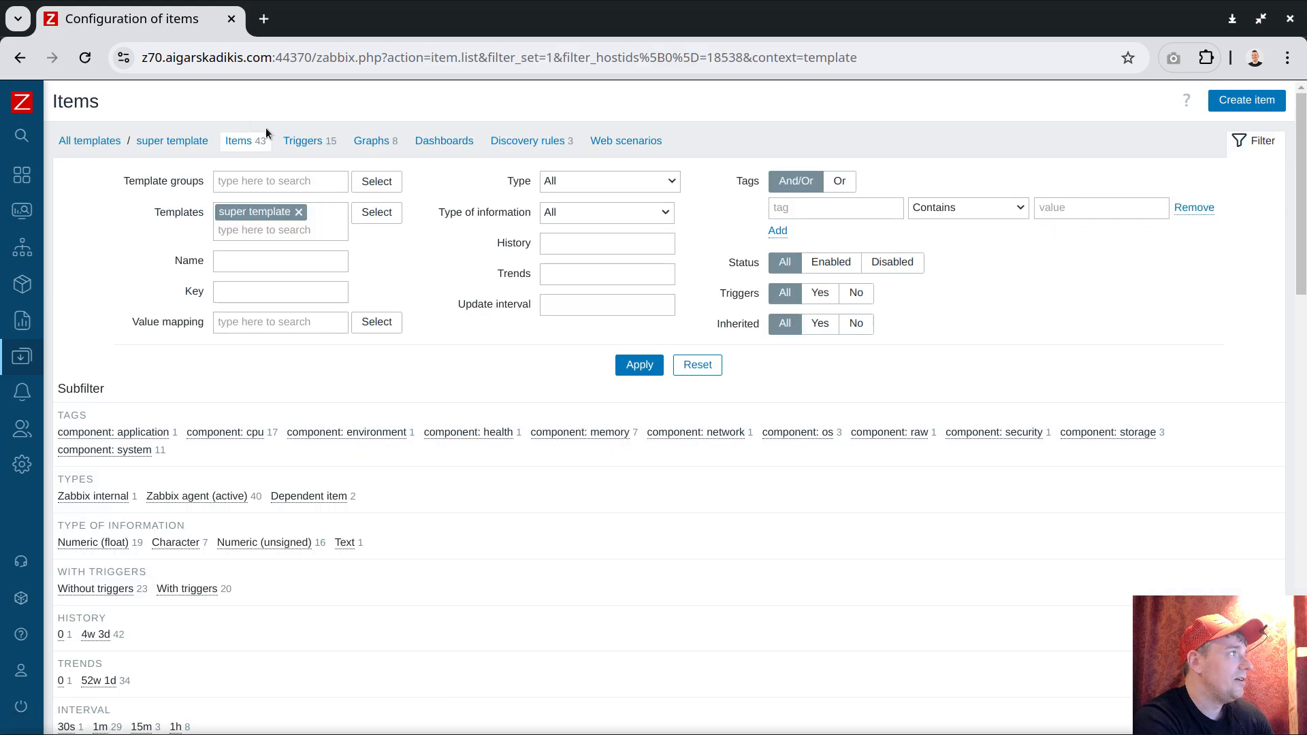
{"action": "left_click", "coordinate": [303, 141]}
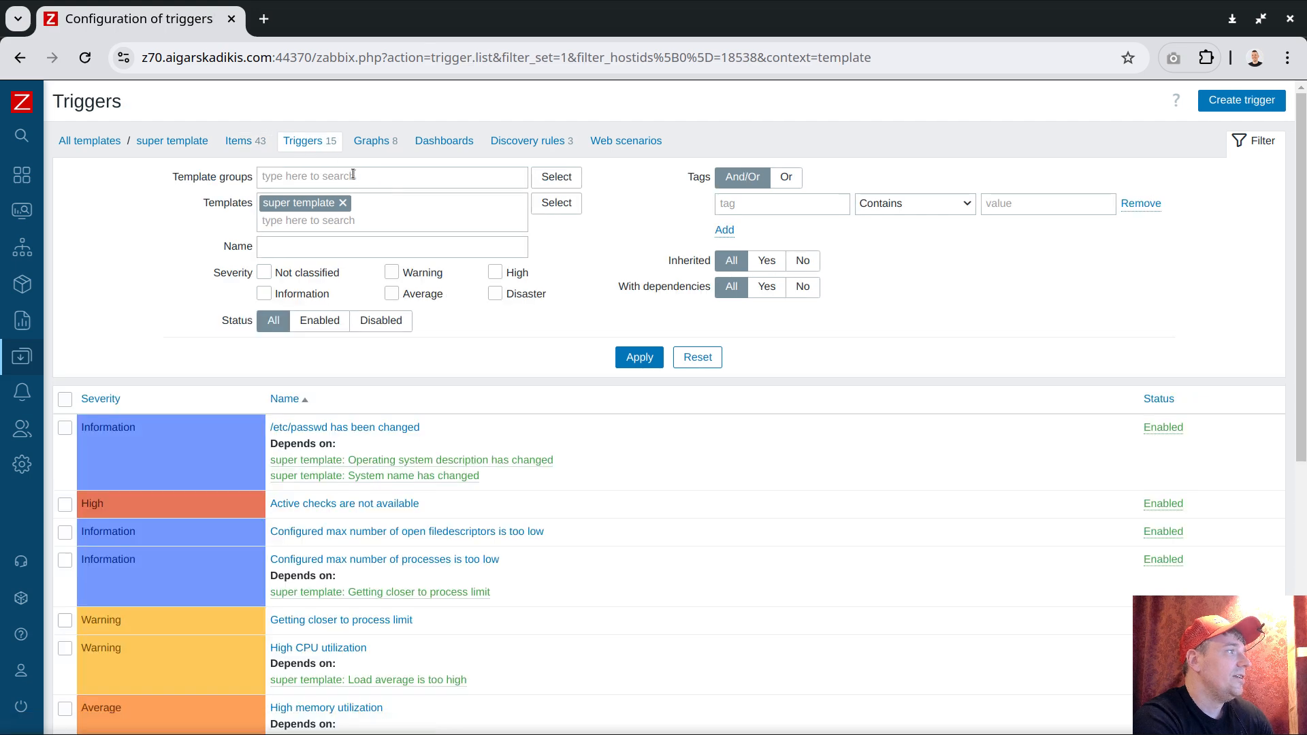
{"action": "left_click", "coordinate": [534, 141]}
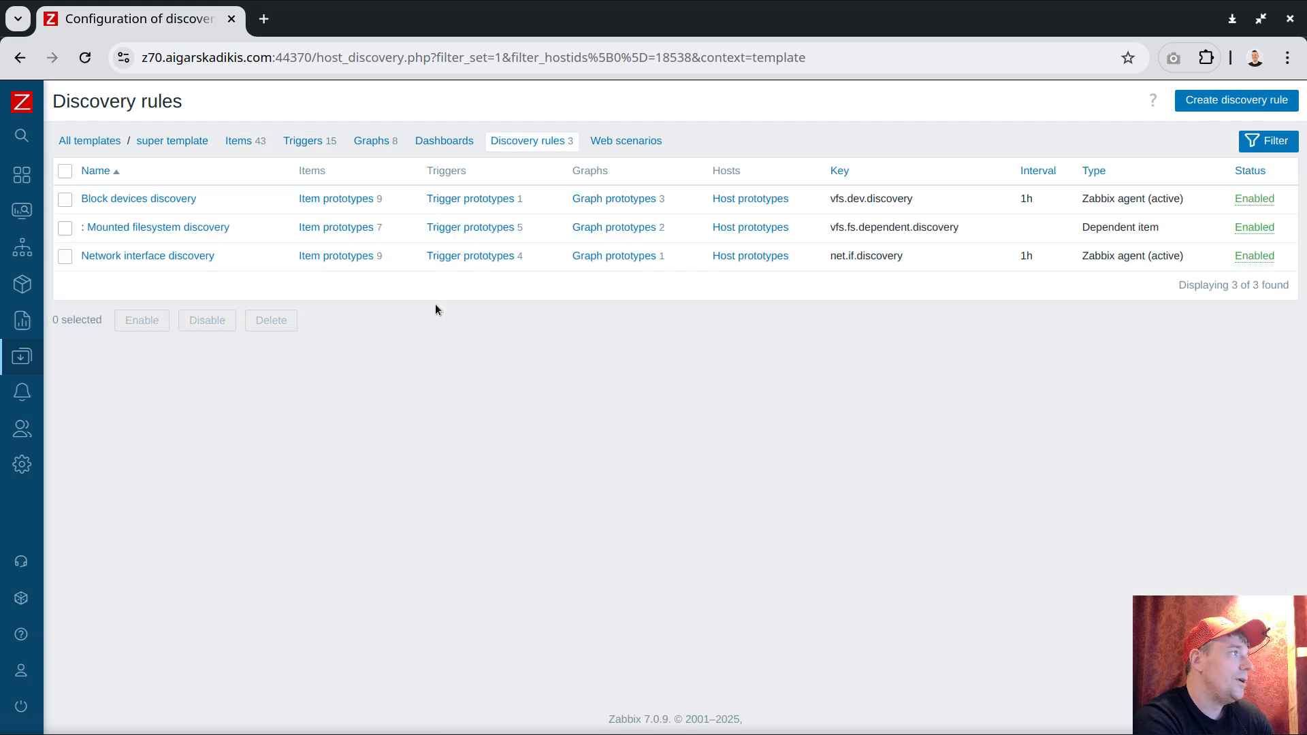
Examine the {$CPU.UTIL.CRIT} macro in the expression of super template's High CPU utilization trigger, and close the trigger without changes
{"action": "left_click", "coordinate": [312, 147]}
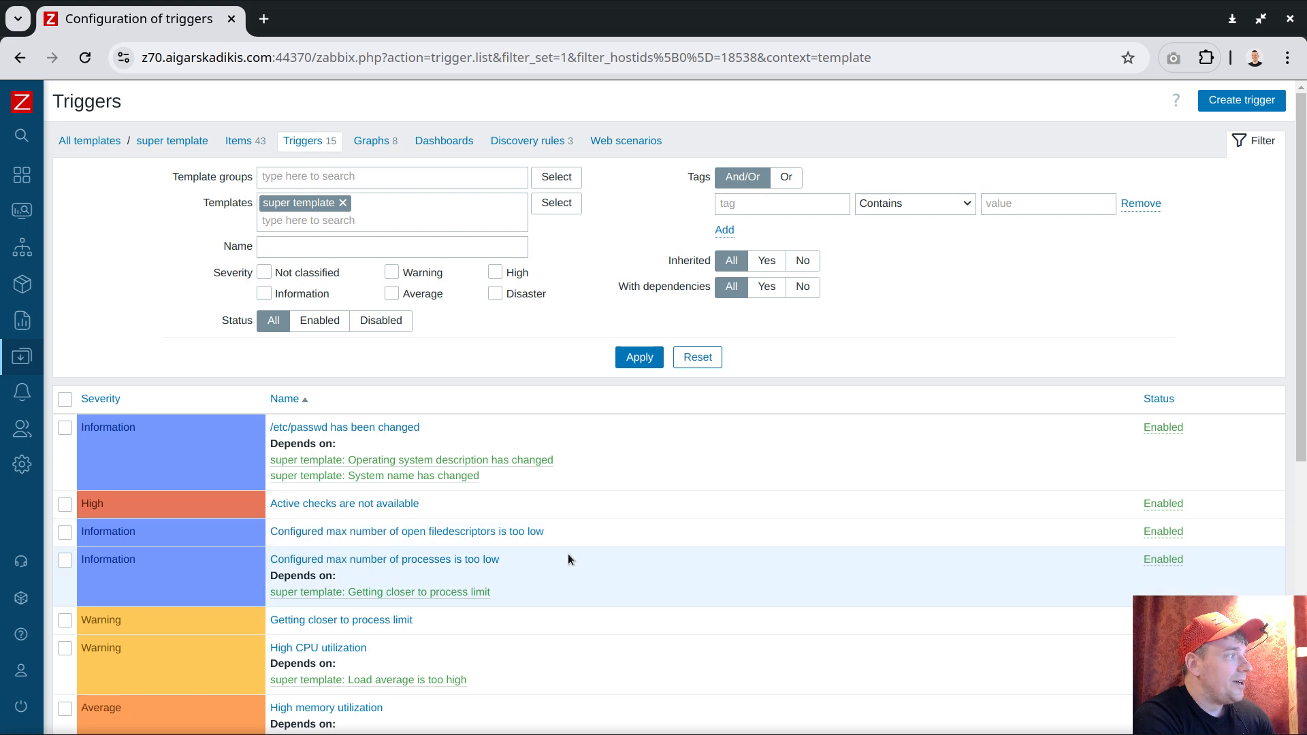
{"action": "scroll", "coordinate": [672, 571], "scroll_direction": "down", "scroll_amount": 2}
{"action": "left_click", "coordinate": [349, 537]}
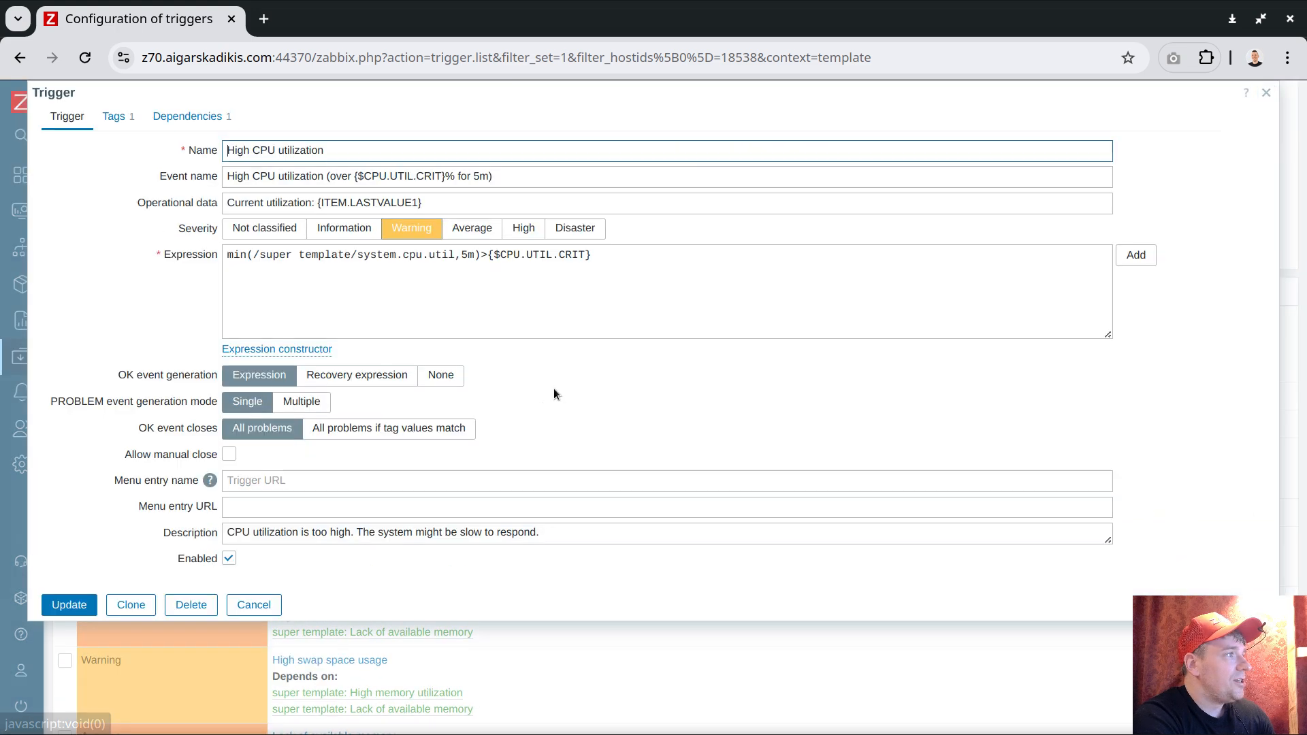
{"action": "left_click_drag", "start_coordinate": [489, 255], "coordinate": [625, 253]}
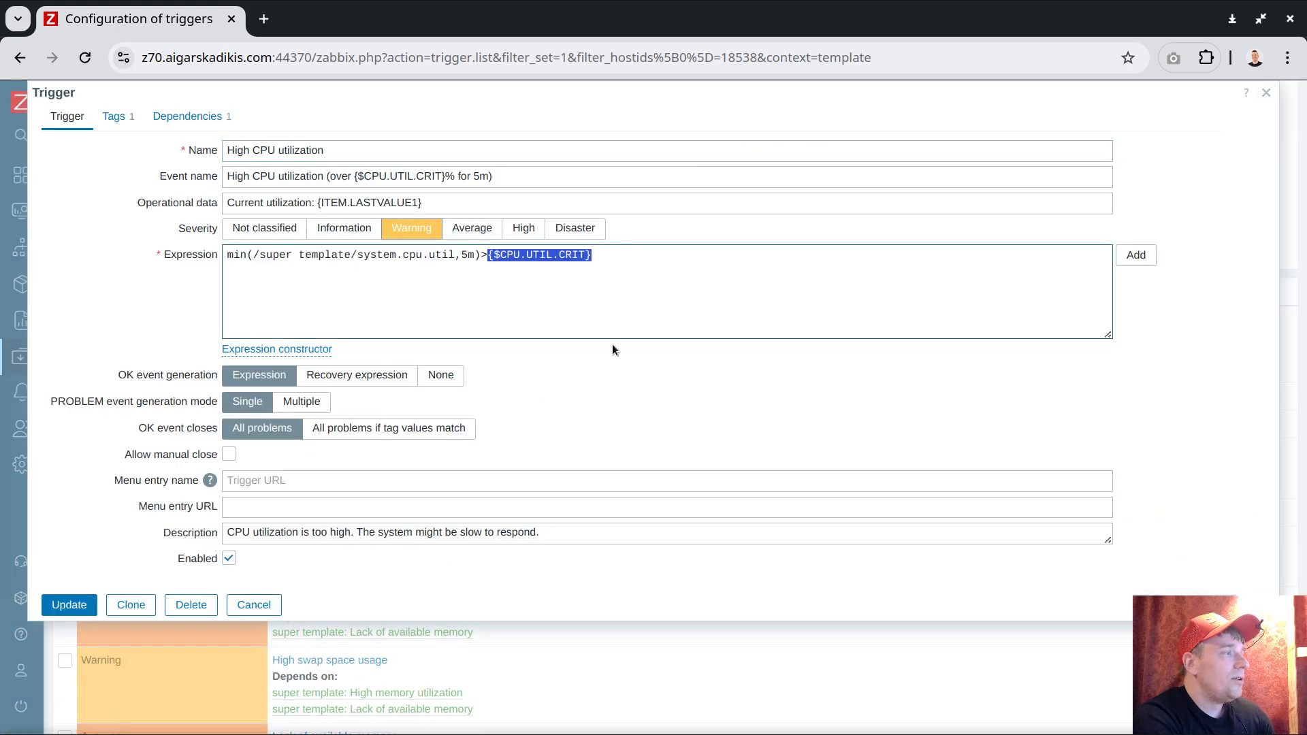
{"action": "left_click", "coordinate": [254, 604]}
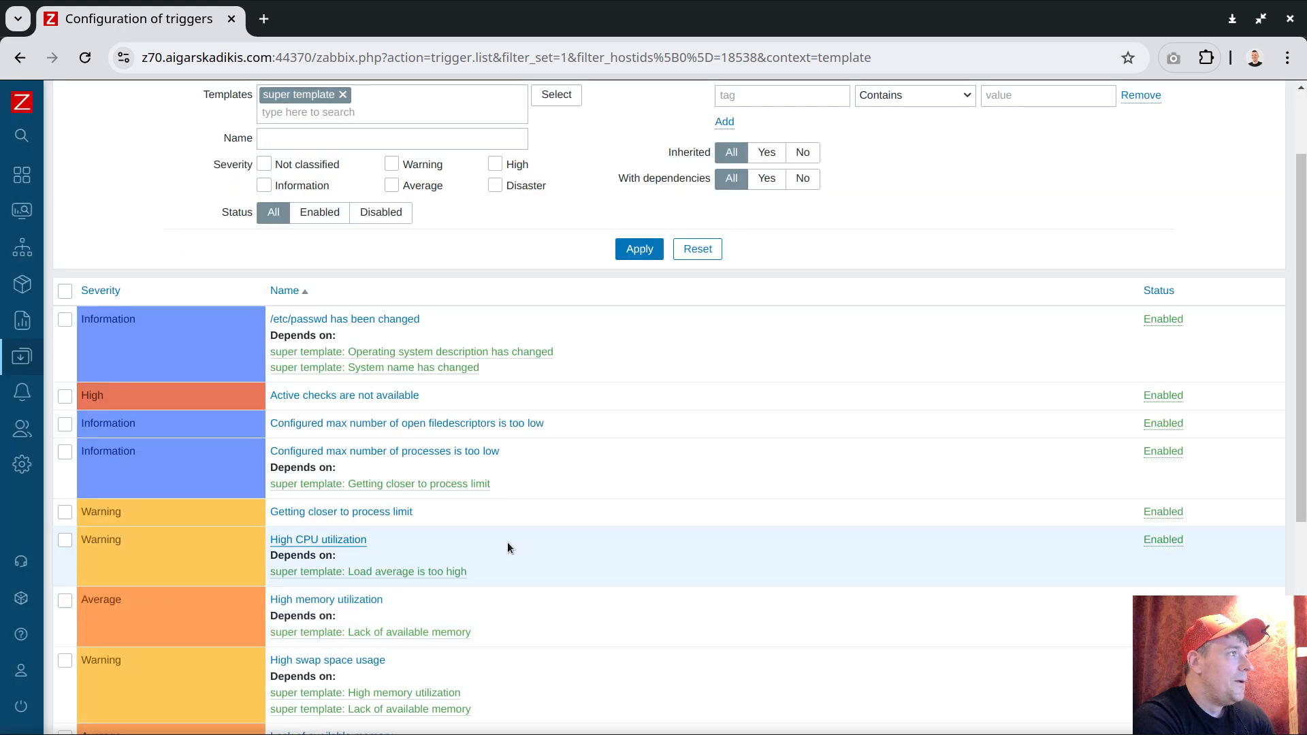
{"action": "scroll", "coordinate": [598, 455], "scroll_direction": "up", "scroll_amount": 2}
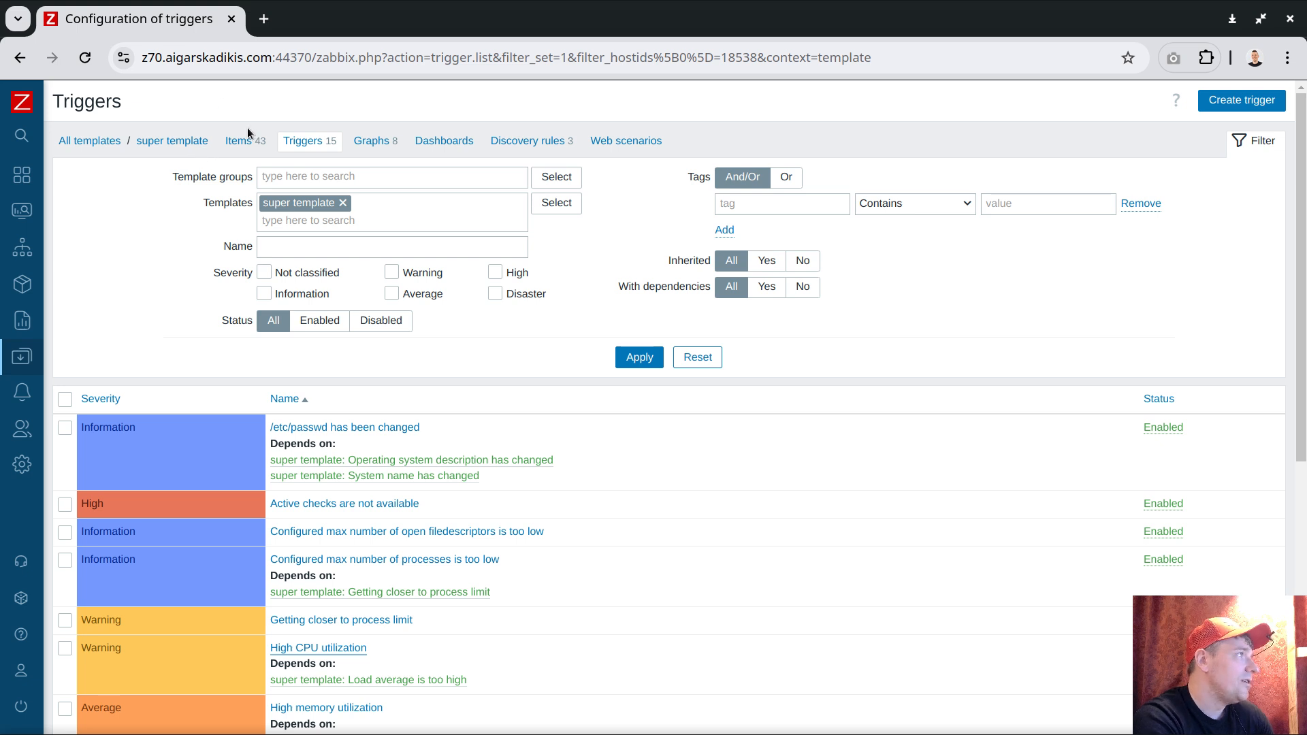
Return to the template list, check super template's own macros, and close the template without changes
{"action": "left_click", "coordinate": [101, 141]}
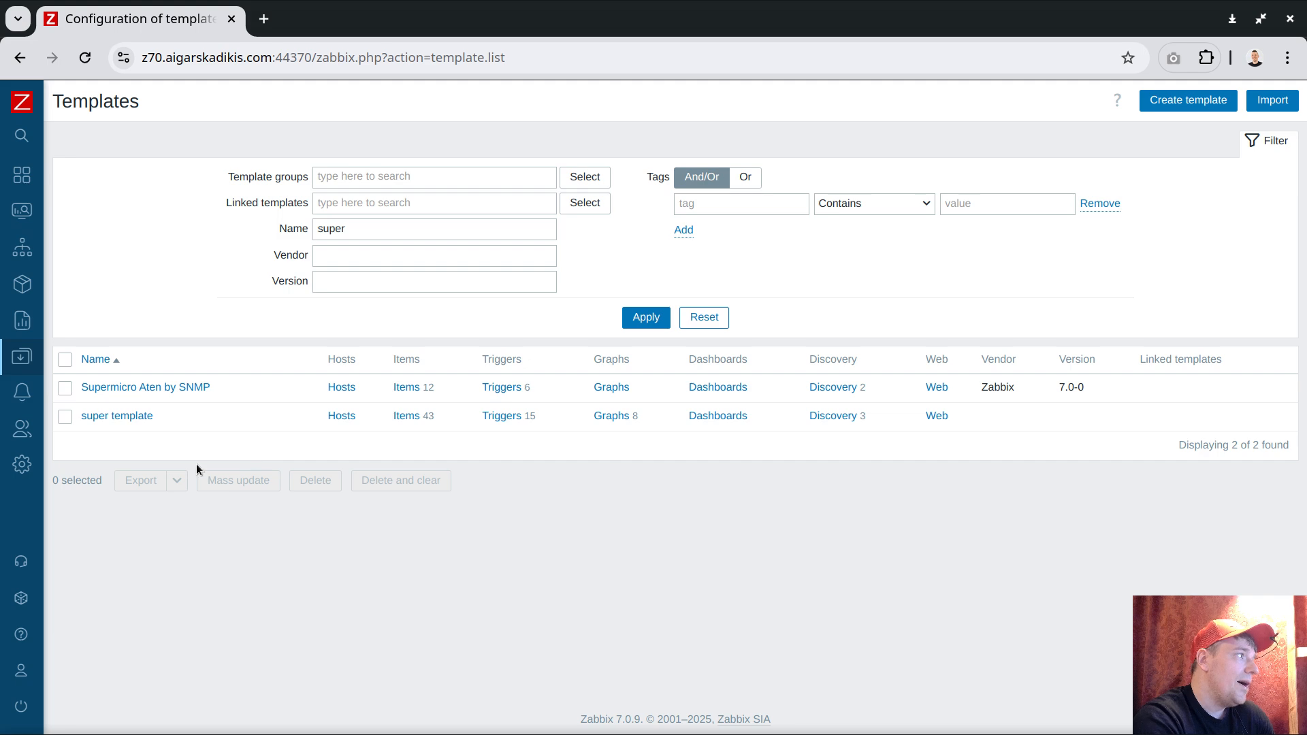
{"action": "left_click", "coordinate": [129, 416]}
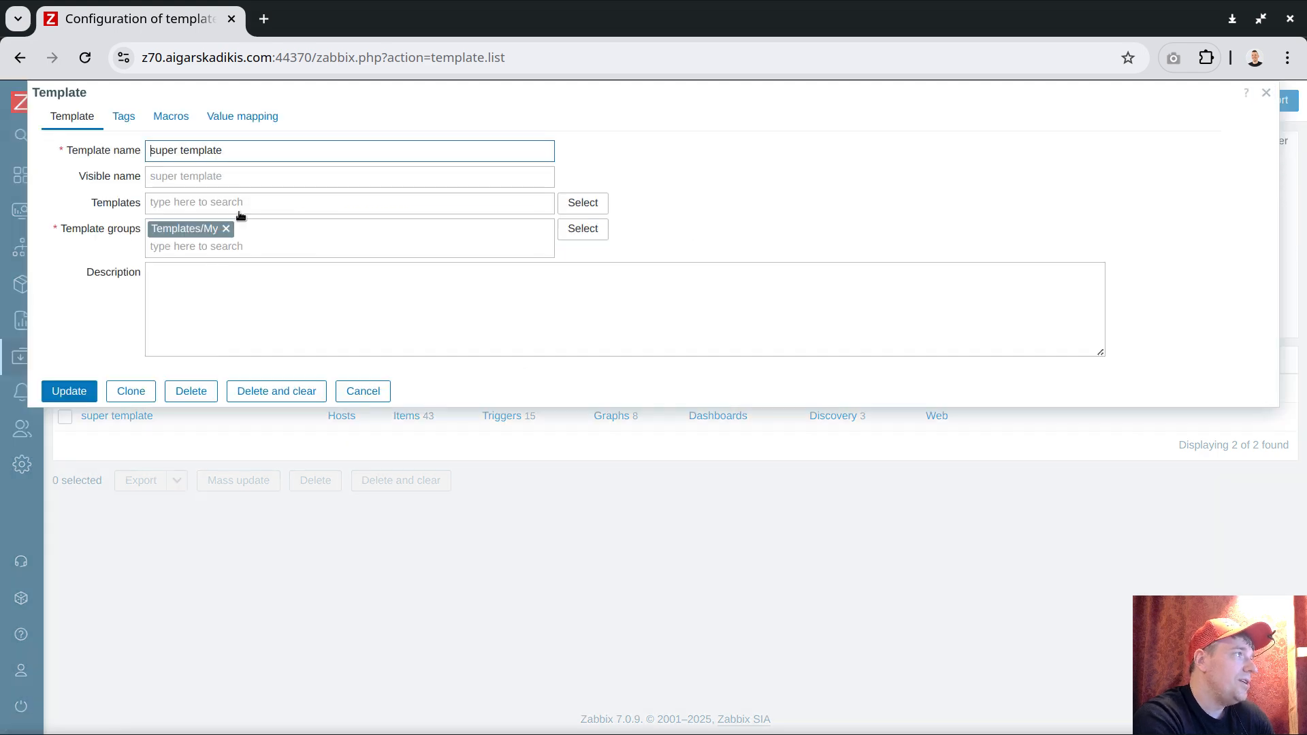
{"action": "left_click", "coordinate": [170, 117]}
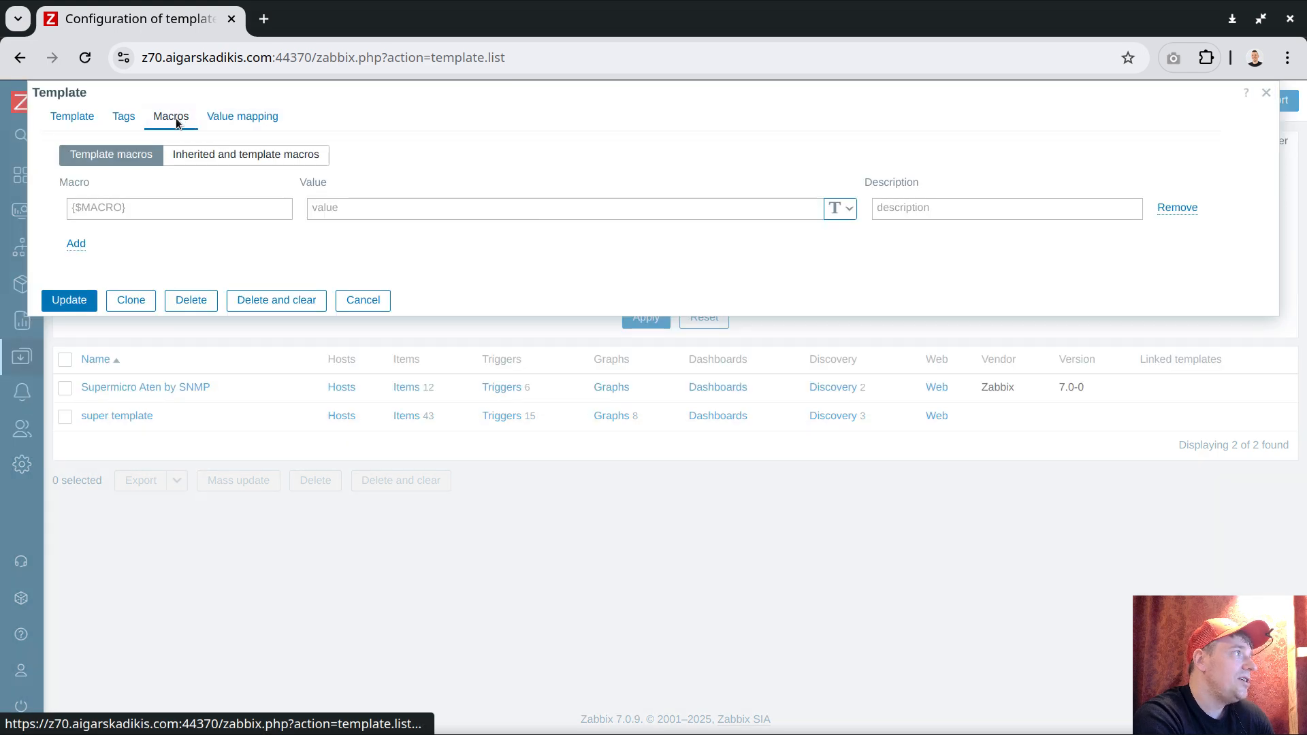
{"action": "left_click", "coordinate": [364, 301]}
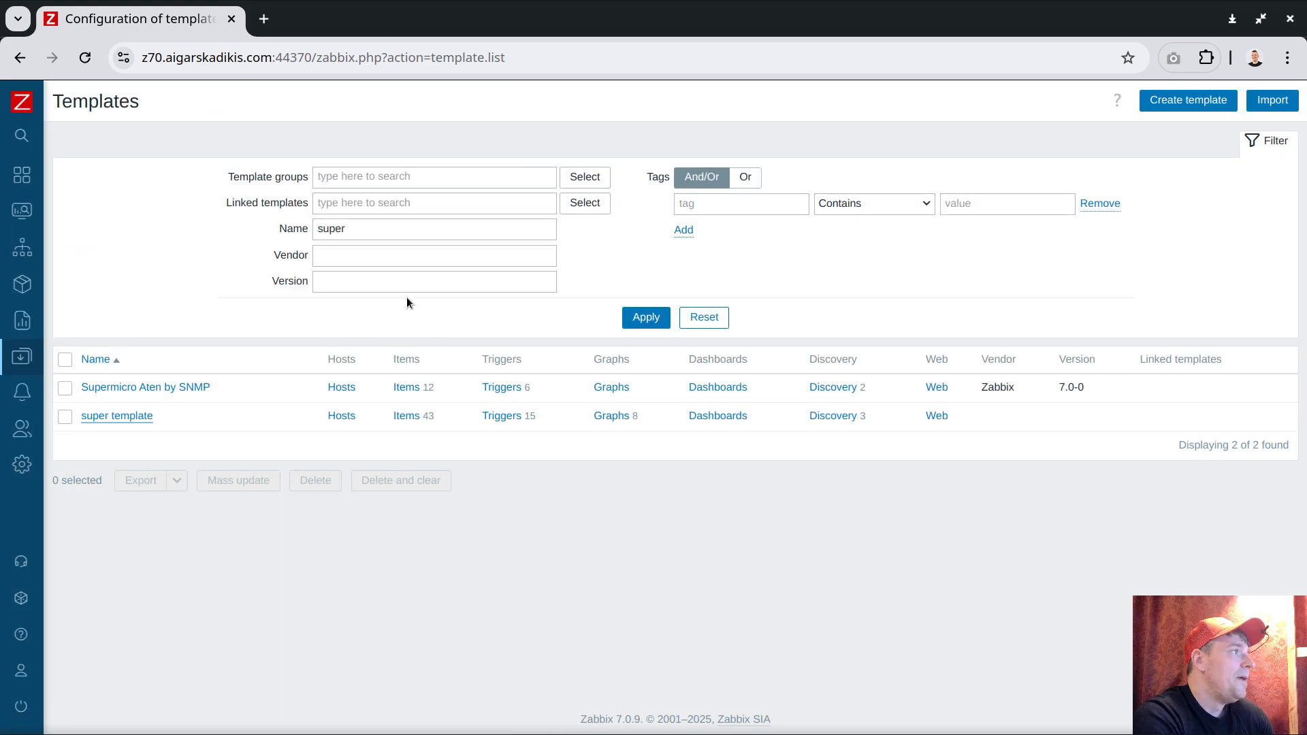
Filter the template list by the name "linux by zabbix"
{"action": "left_click", "coordinate": [359, 231]}
{"action": "key", "text": "ctrl+a"}
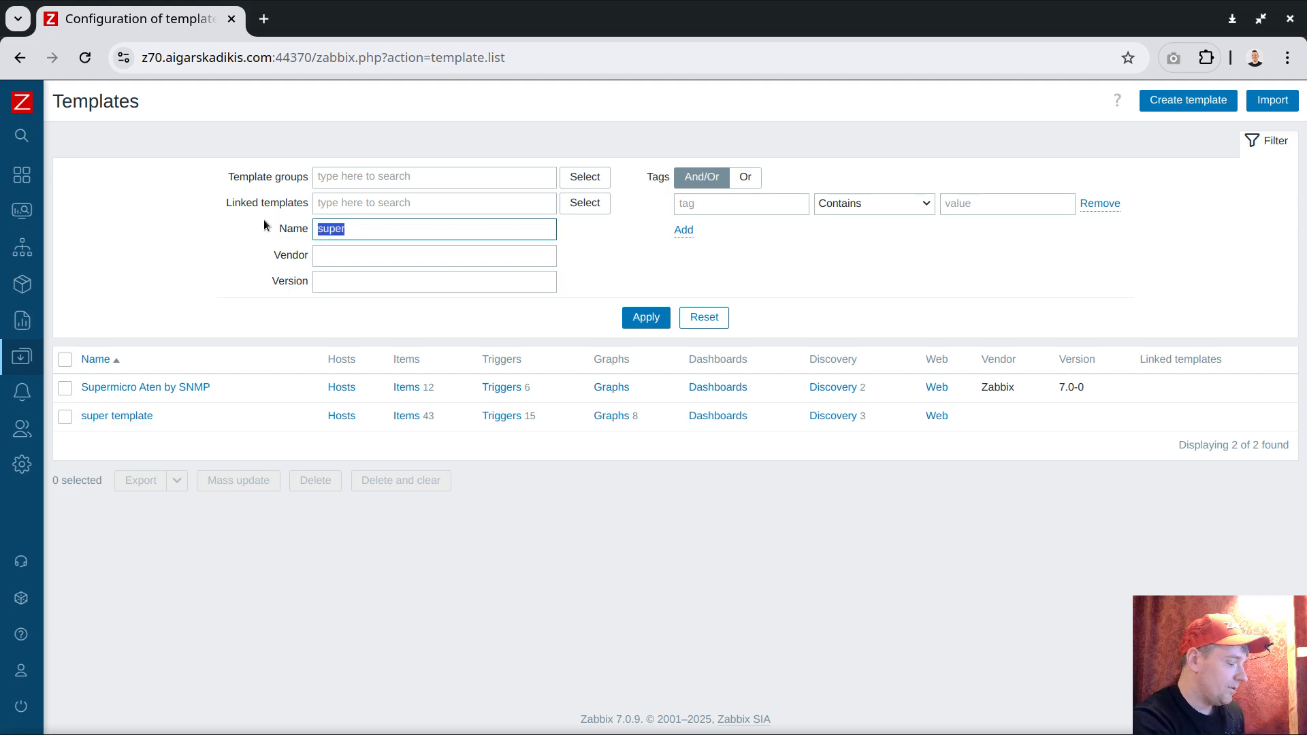
{"action": "type", "text": "linux by zabbix"}
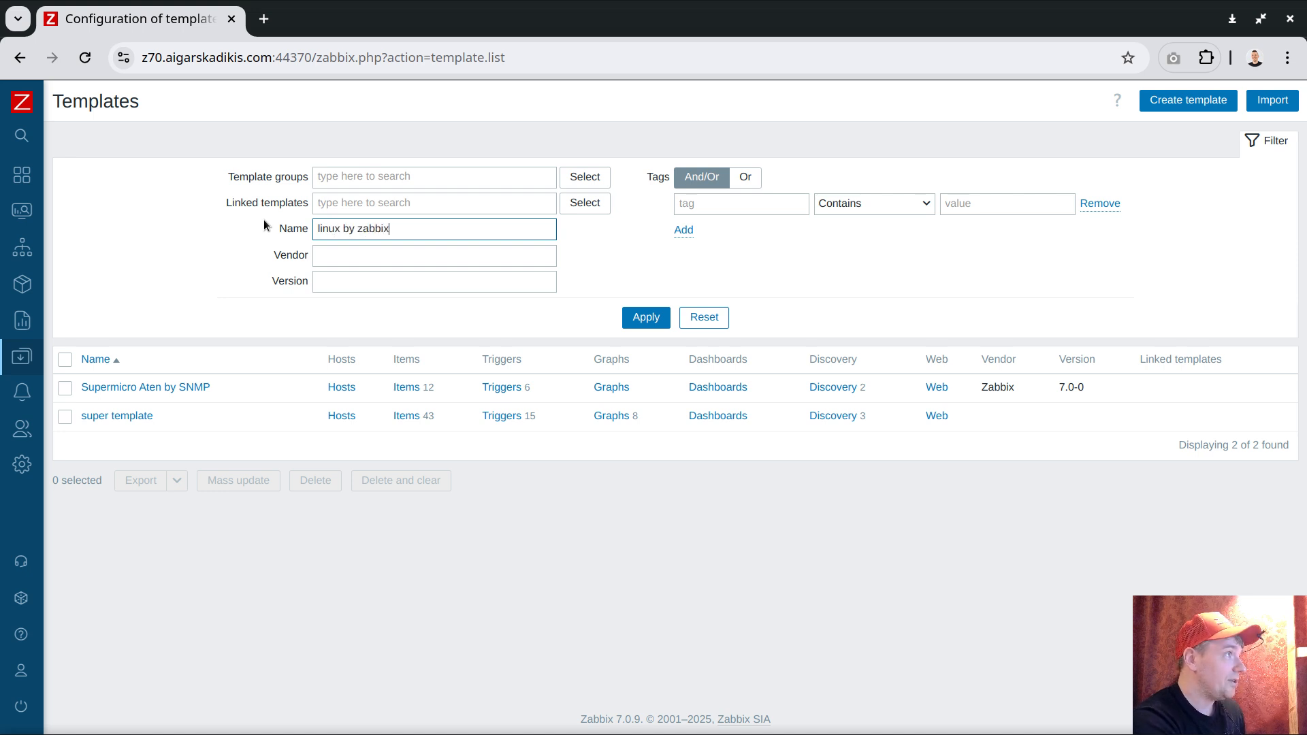
{"action": "key", "text": "Return"}
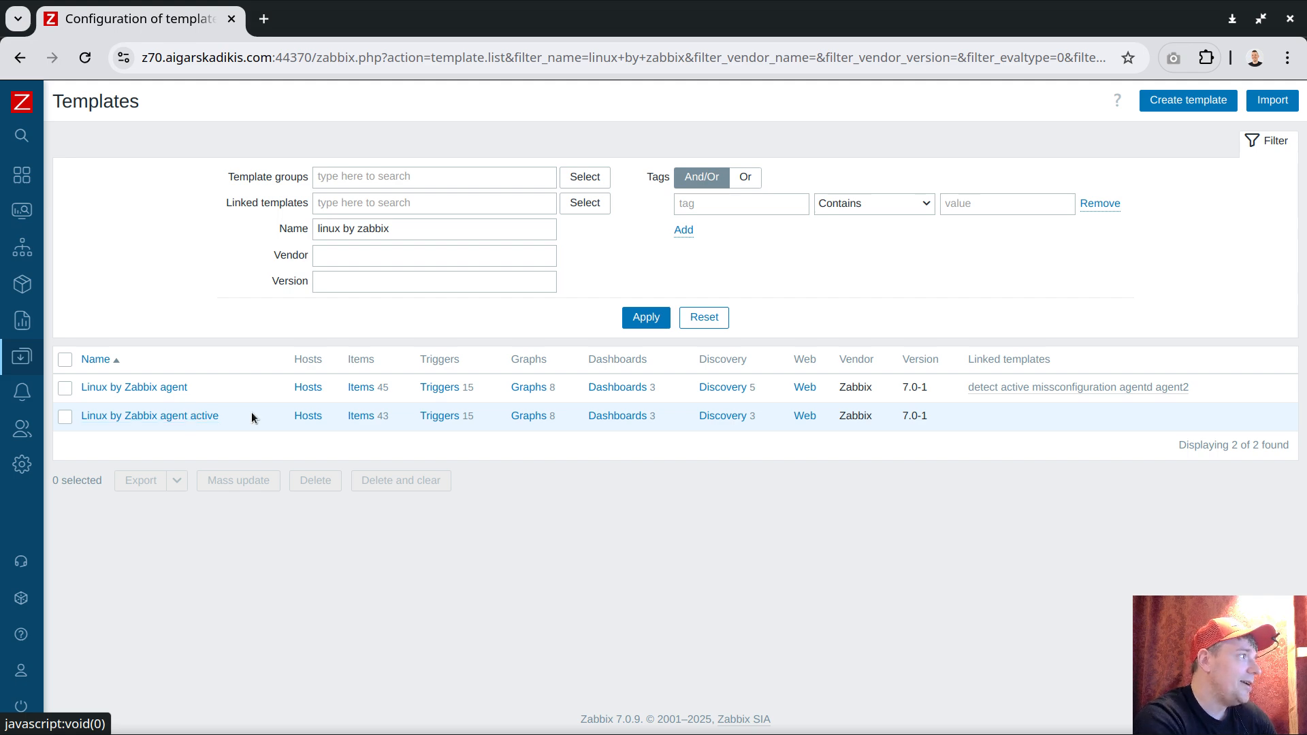
Clone Linux by Zabbix agent active as a new template named "Linux by Zabbix agent active migrate"
{"action": "left_click", "coordinate": [103, 419]}
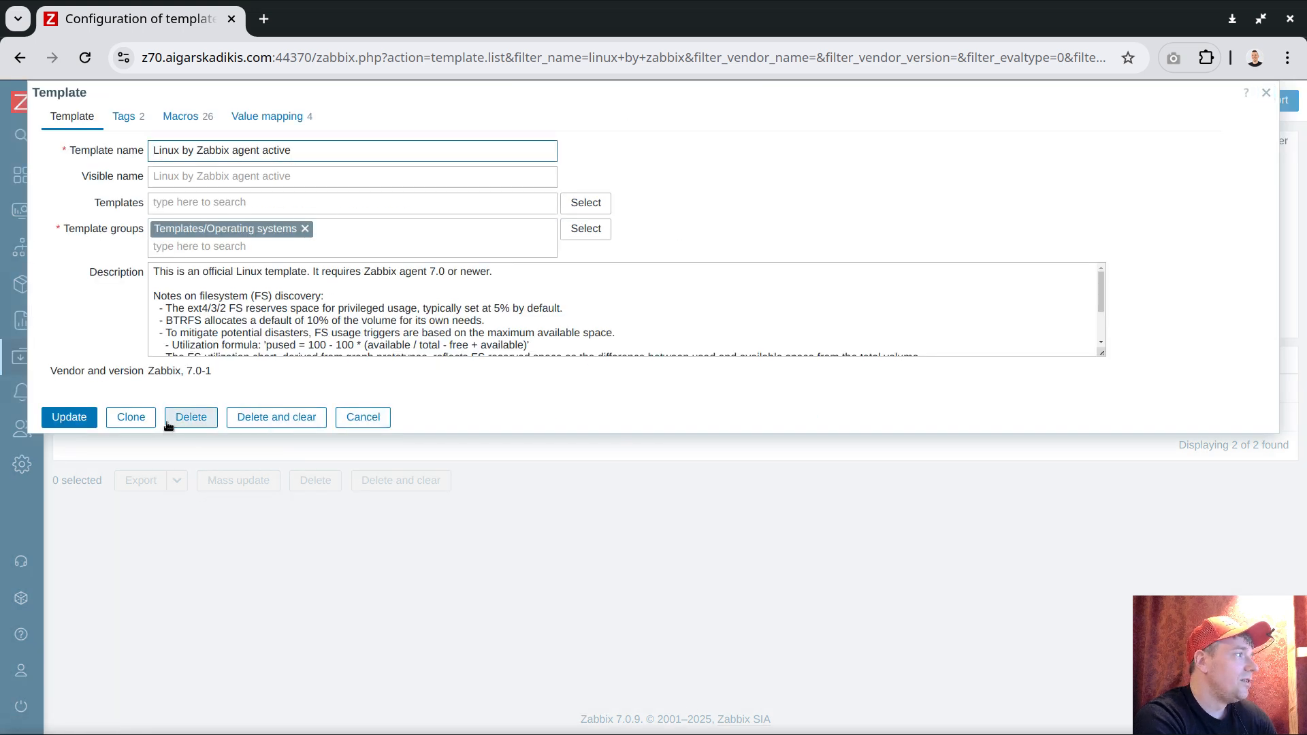
{"action": "left_click", "coordinate": [128, 418]}
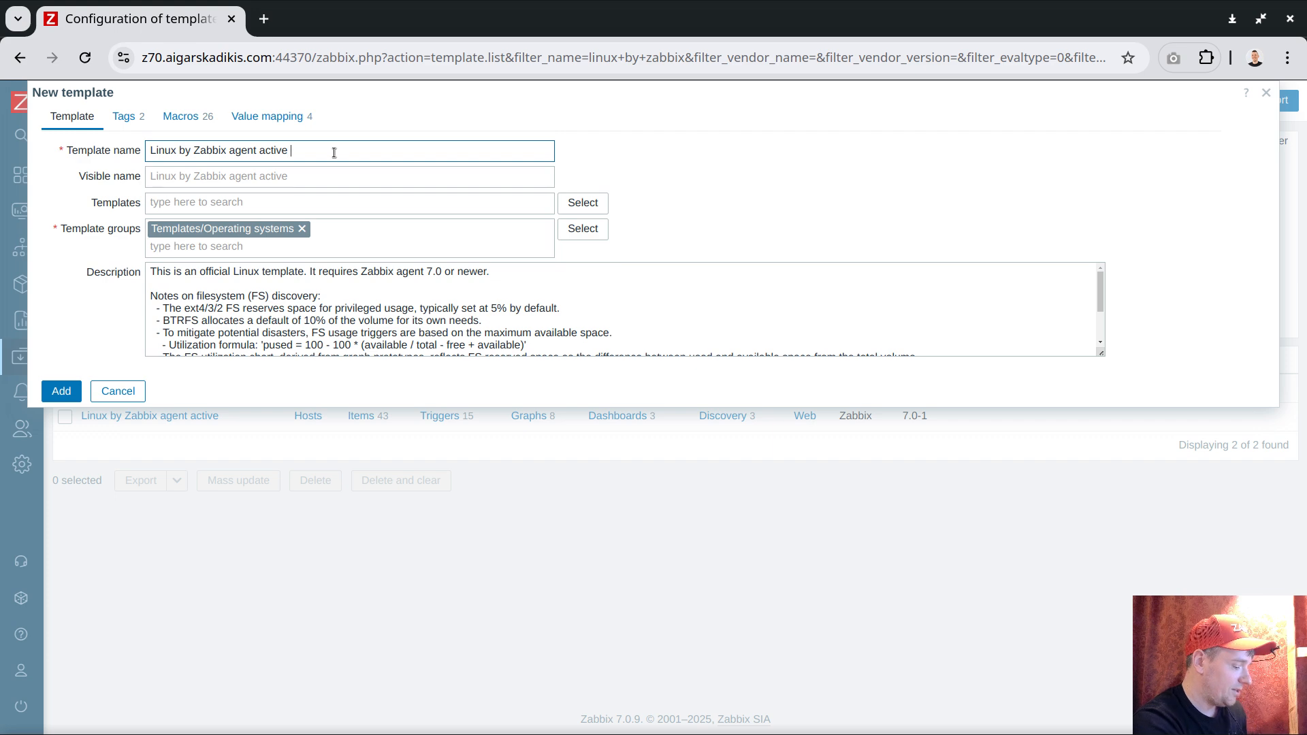
{"action": "type", "text": "migrate"}
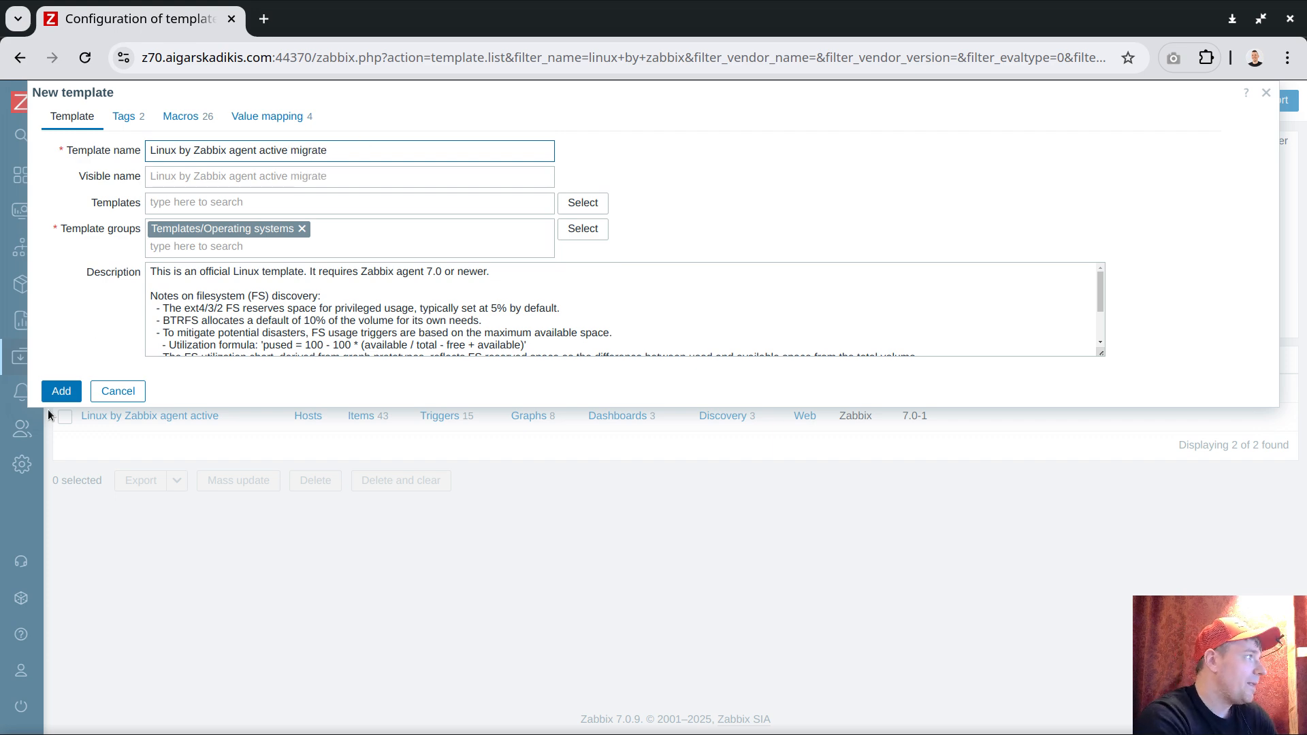
{"action": "left_click", "coordinate": [61, 391]}
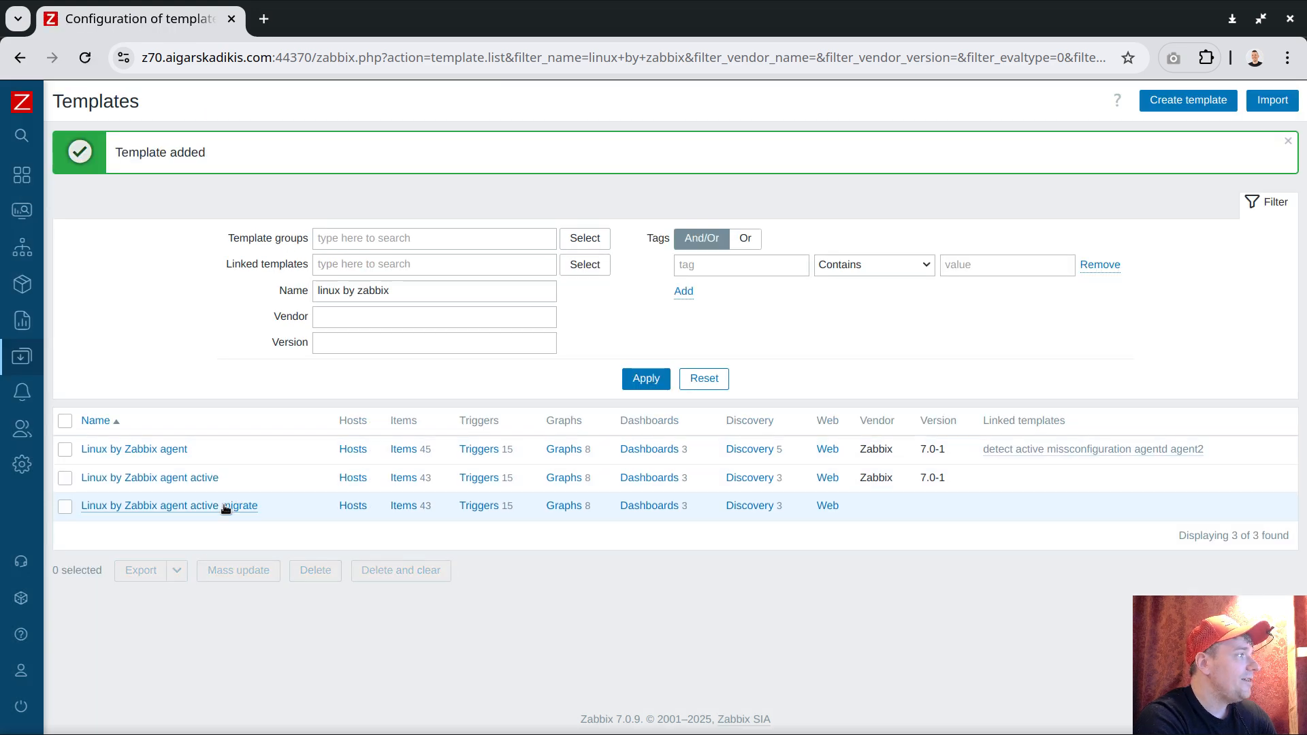
Check the cloned migrate template, then open its items and copy its host ID 18539 from the page address
{"action": "left_click", "coordinate": [225, 507]}
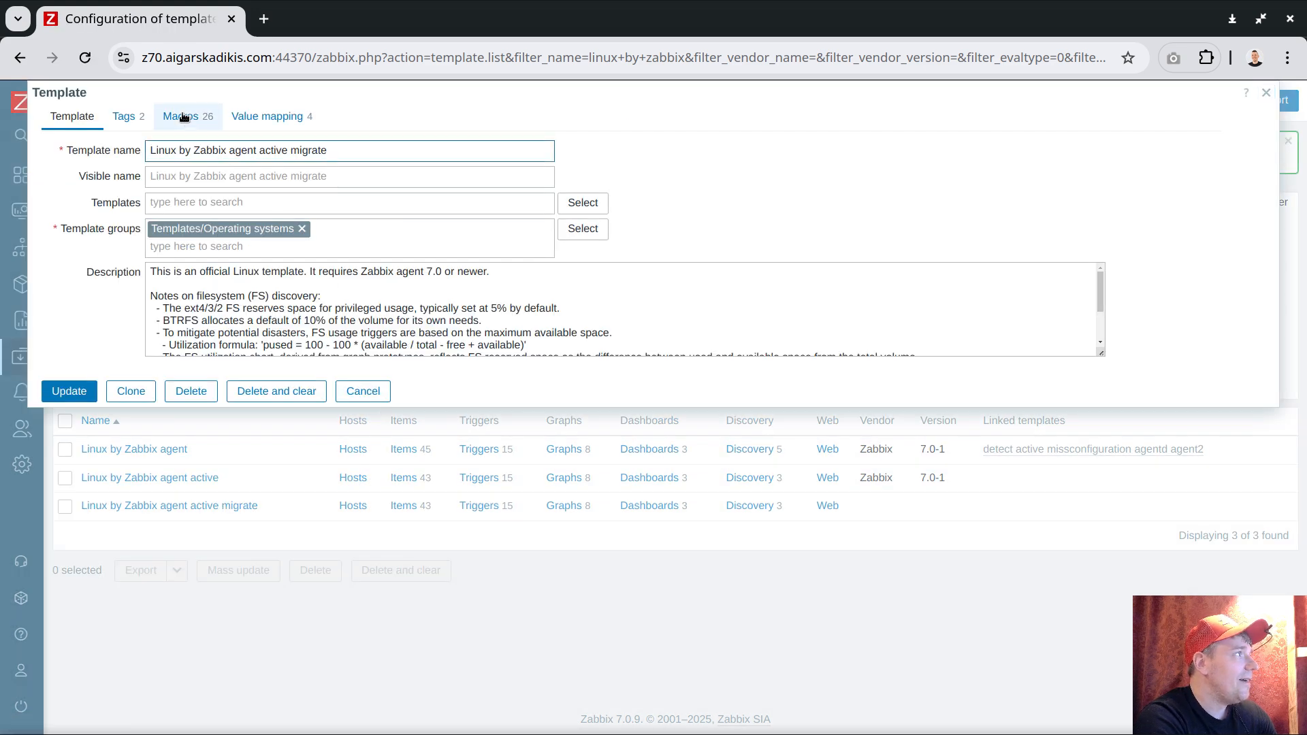
{"action": "left_click", "coordinate": [367, 390]}
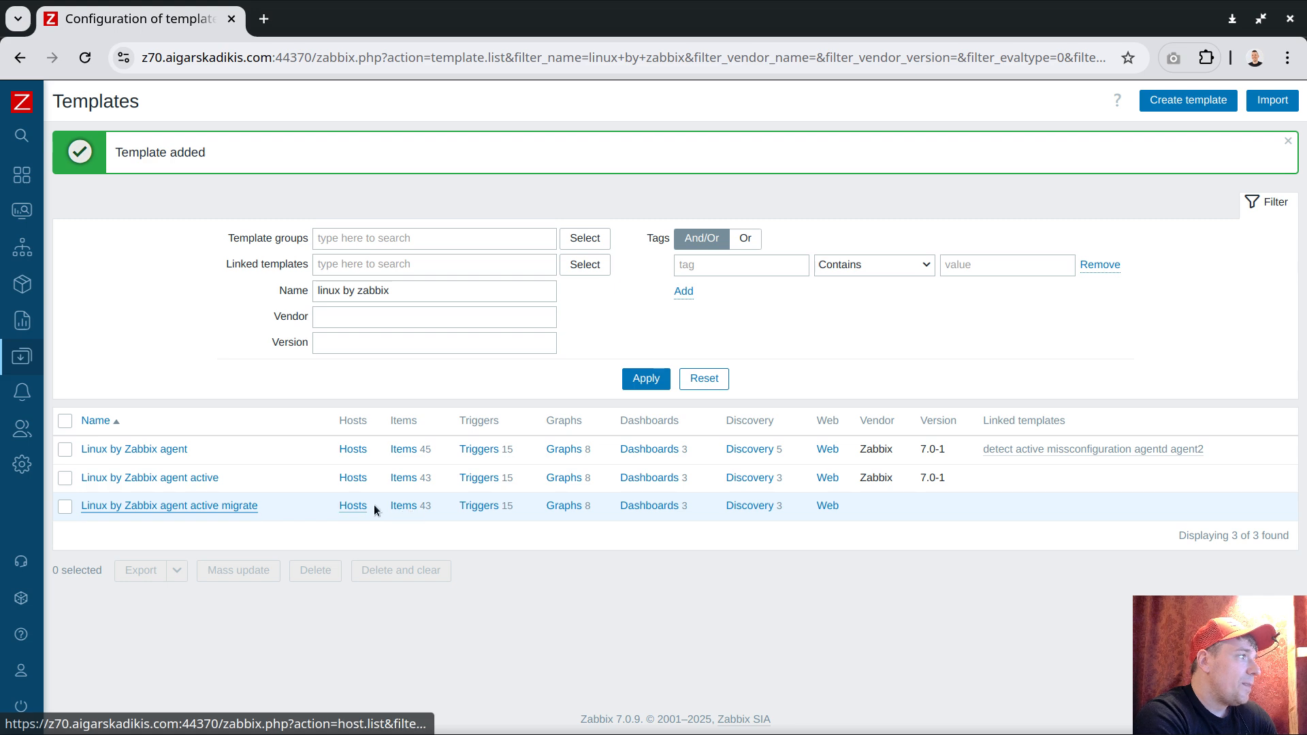
{"action": "left_click", "coordinate": [409, 512]}
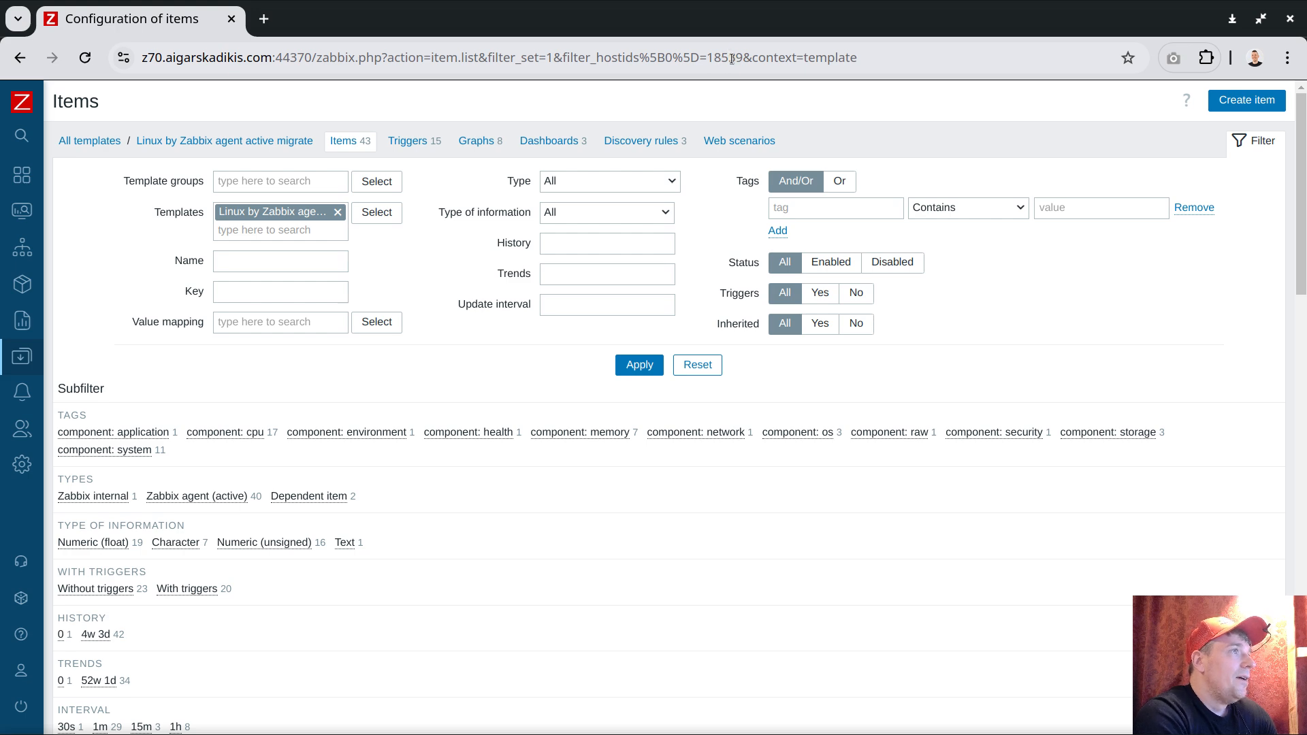
{"action": "double_click", "coordinate": [732, 59]}
{"action": "right_click", "coordinate": [773, 62]}
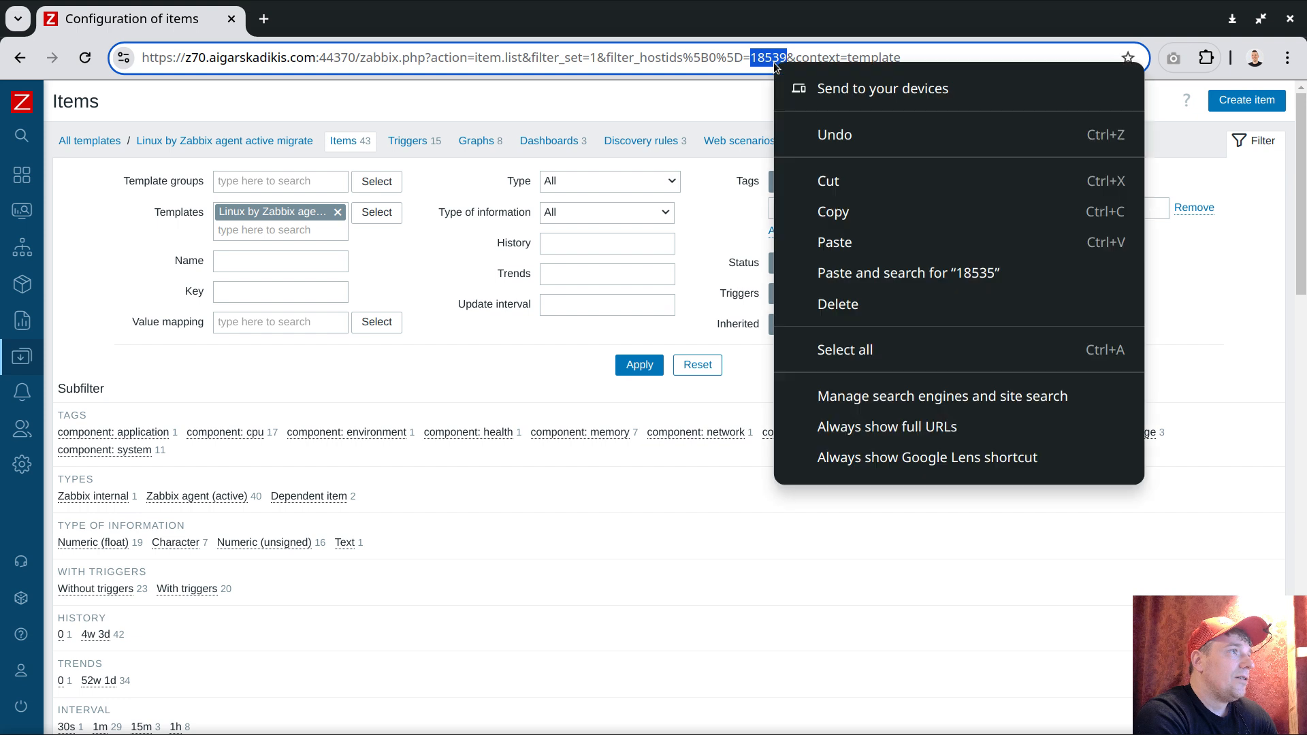
{"action": "left_click", "coordinate": [833, 210]}
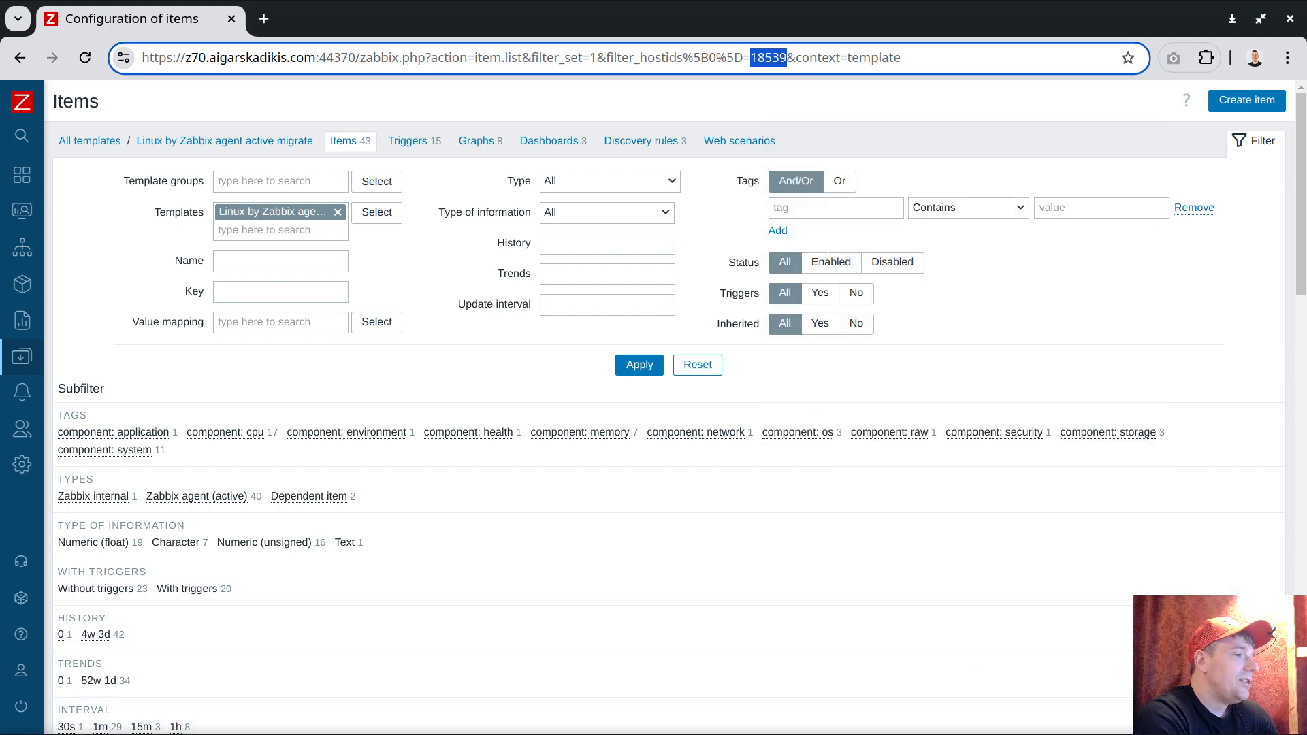
Switch to the terminal's database session and display the structure of the hostmacro table with \d hostmacro
{"action": "key", "text": "alt+Tab"}
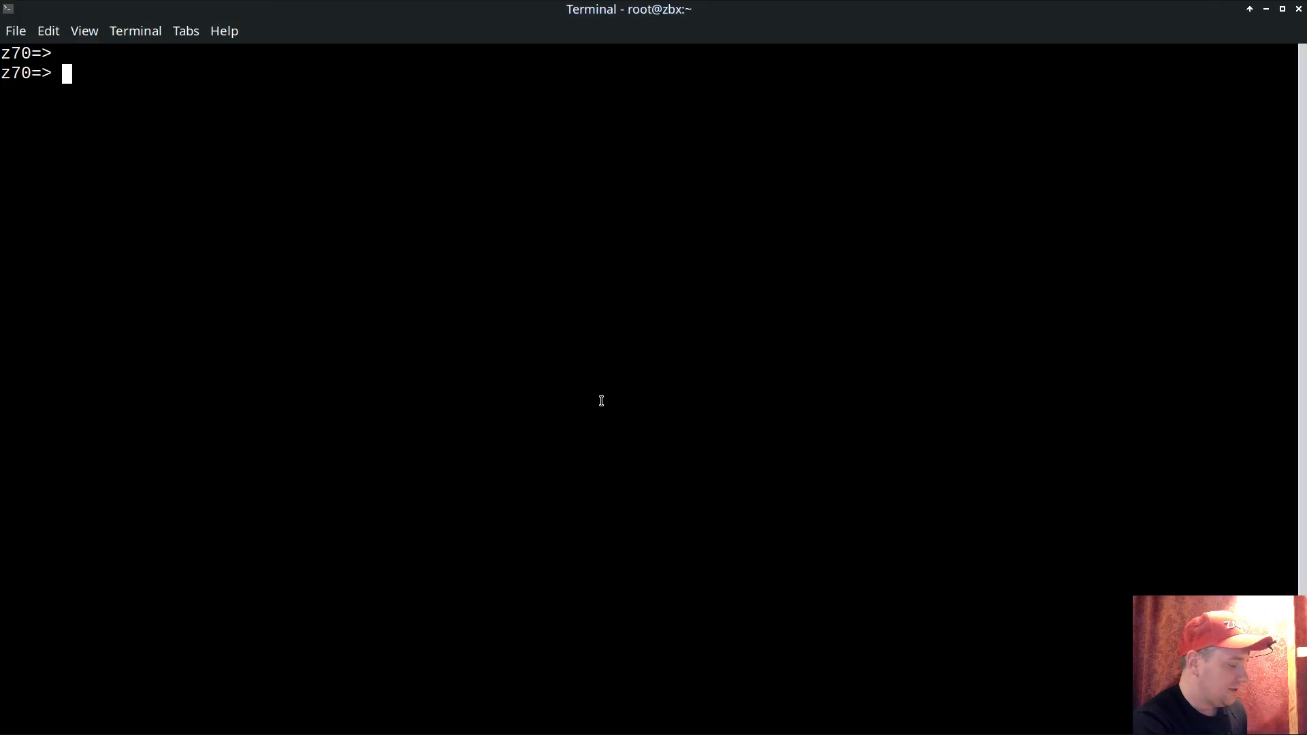
{"action": "key", "text": "Up"}
{"action": "key", "text": "Up"}
{"action": "key", "text": "Up"}
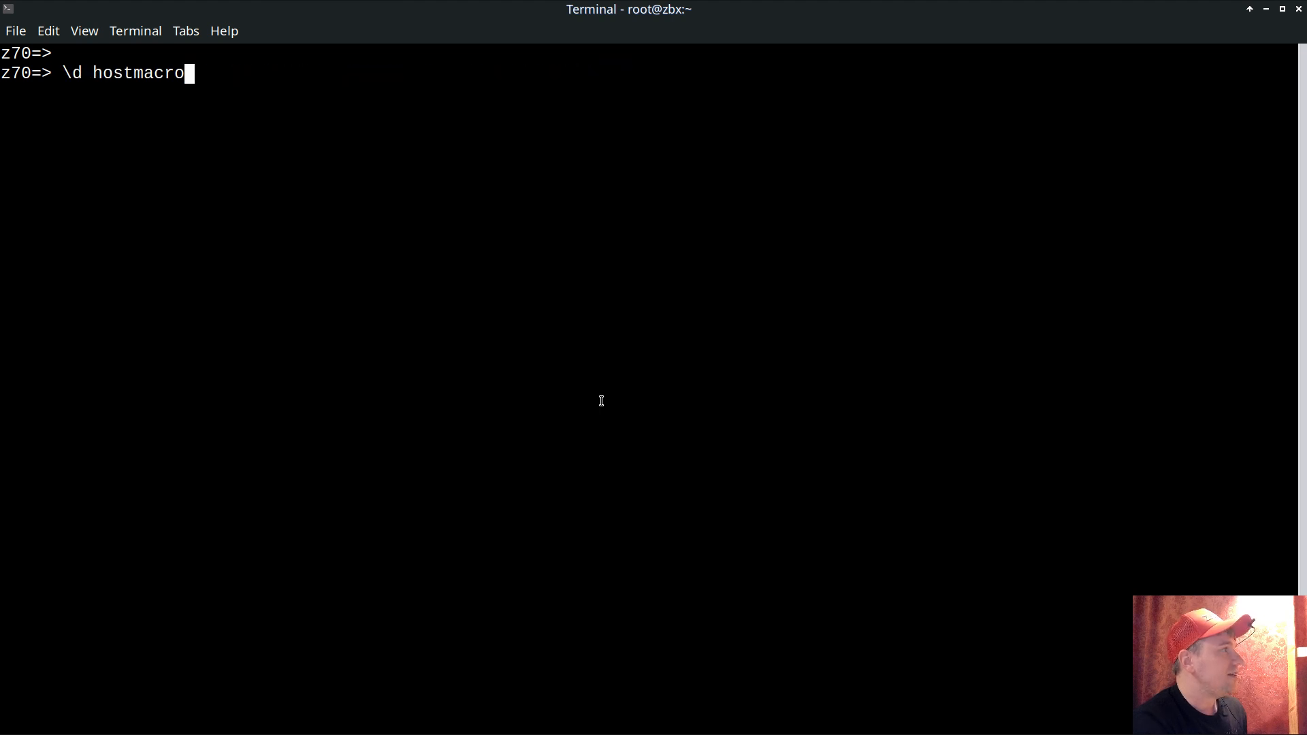
{"action": "key", "text": "Return"}
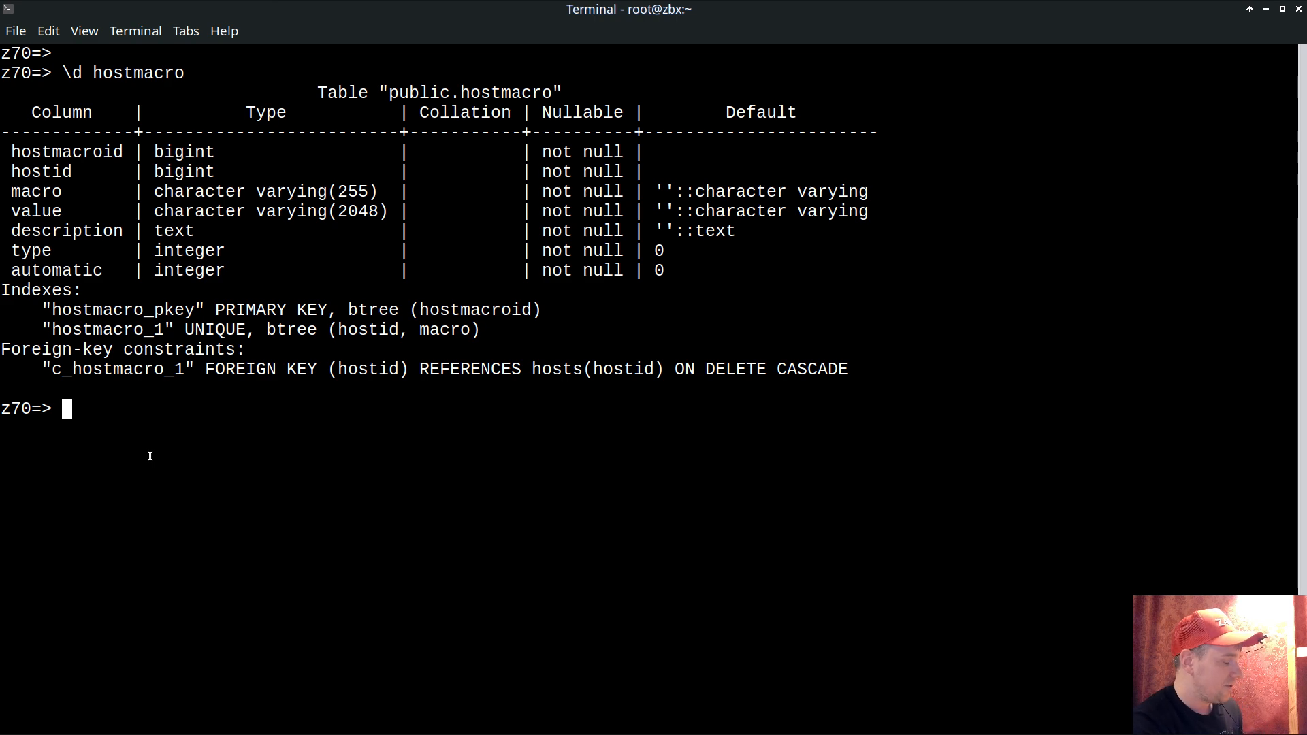
Start a query reading "select macro,value FROM", keeping the copied host ID 18539 at its end
{"action": "type", "text": "select "}
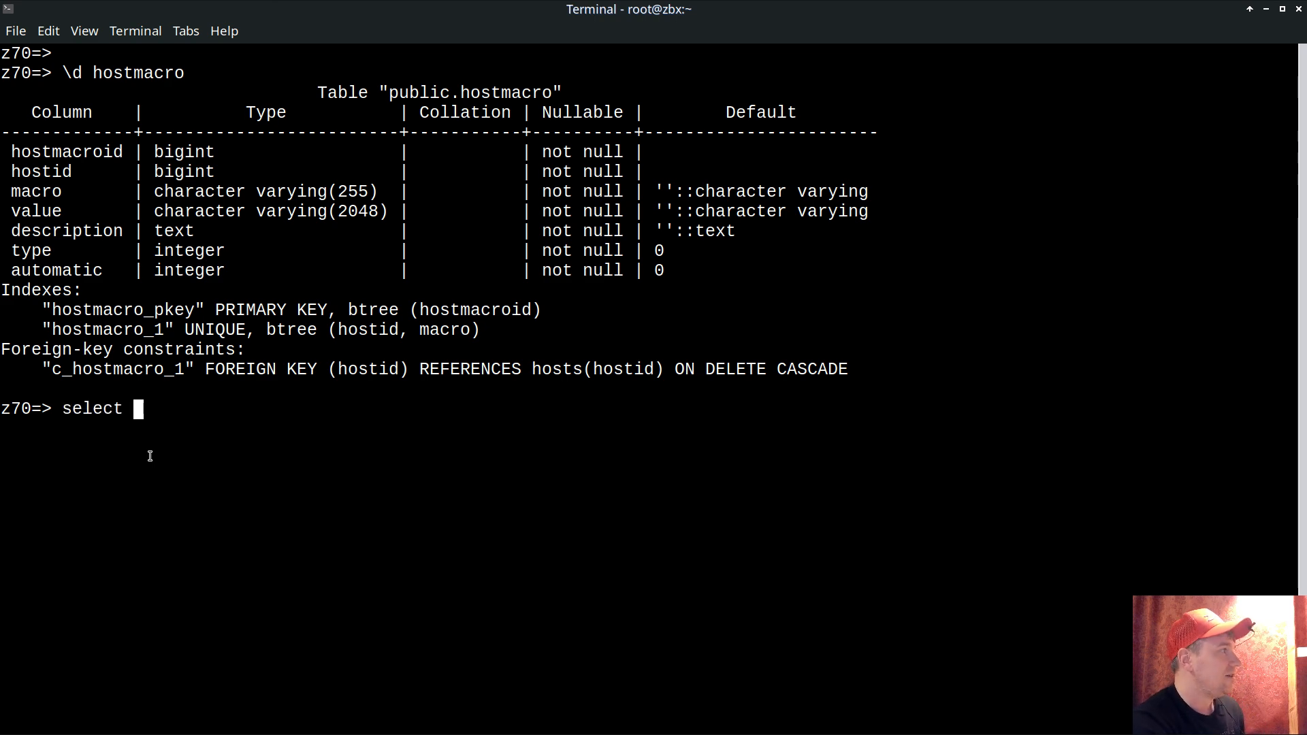
{"action": "type", "text": "18539"}
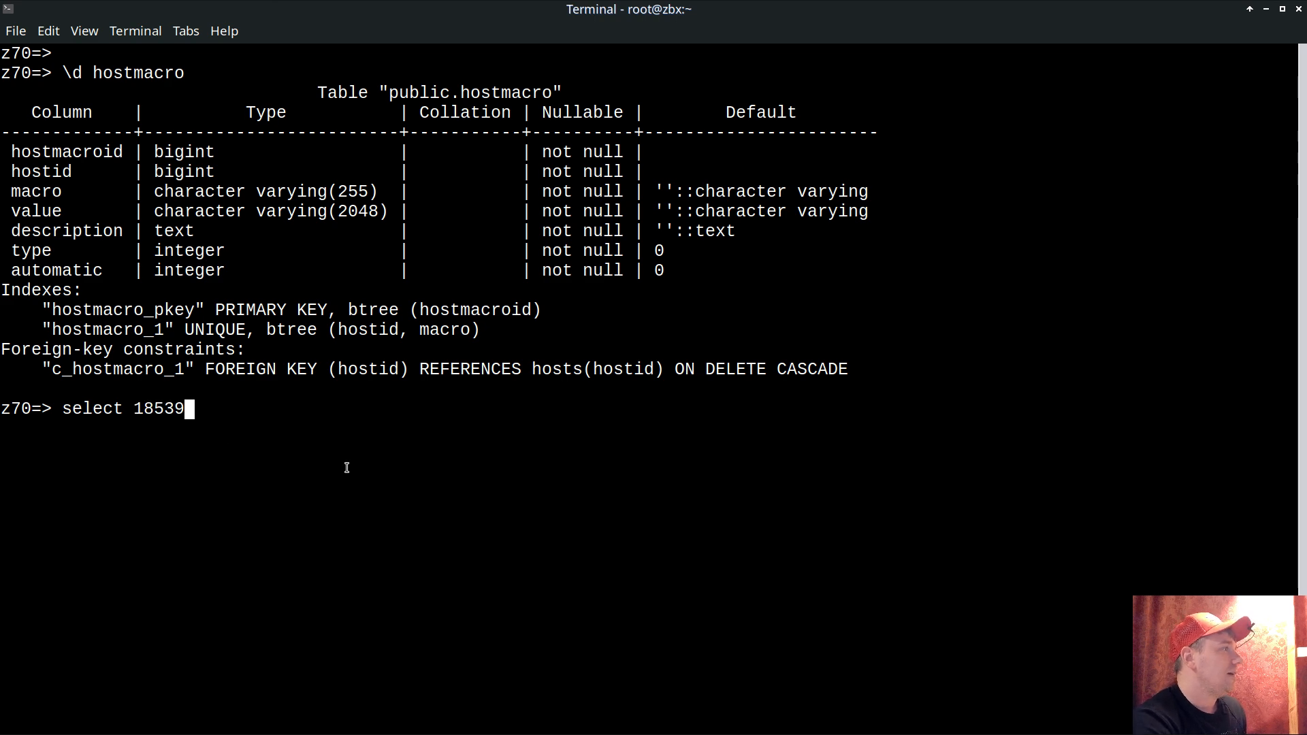
{"action": "key", "text": "Left"}
{"action": "key", "text": "Left"}
{"action": "key", "text": "Left"}
{"action": "key", "text": "Left"}
{"action": "key", "text": "Left"}
{"action": "key", "text": "Left"}
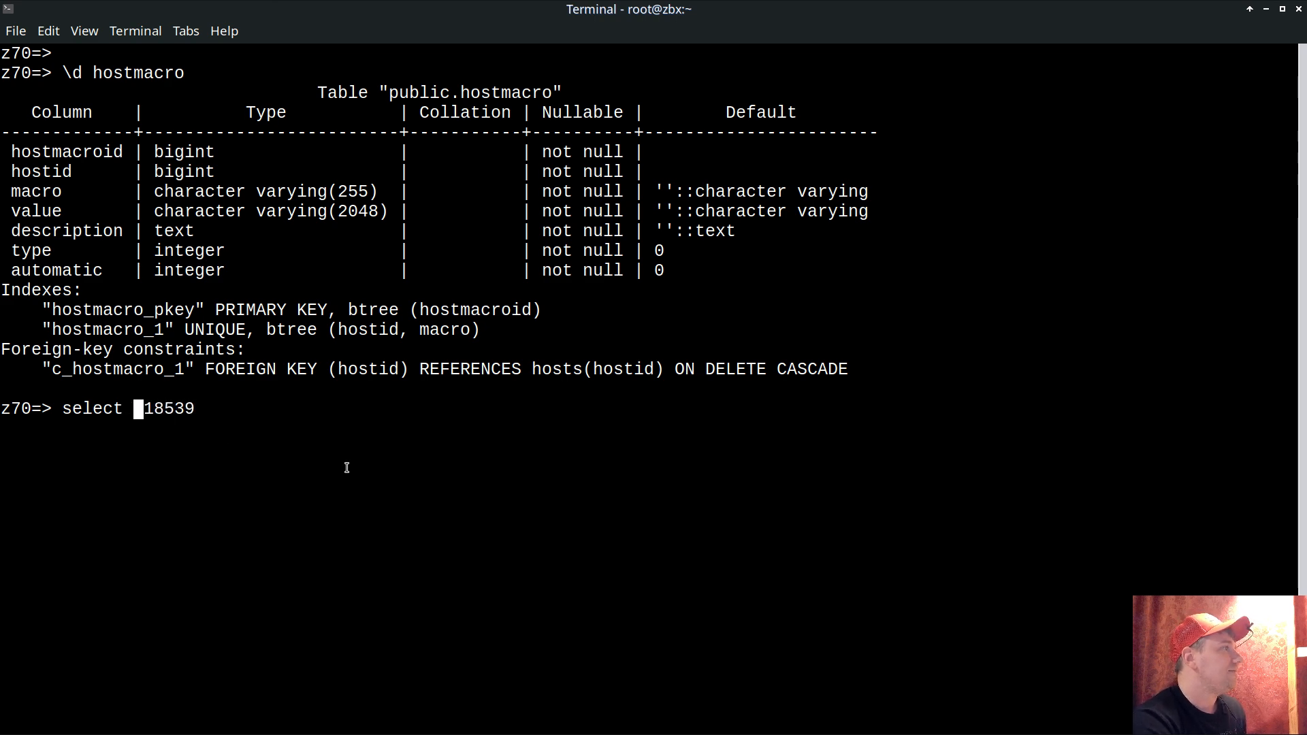
{"action": "double_click", "coordinate": [35, 194]}
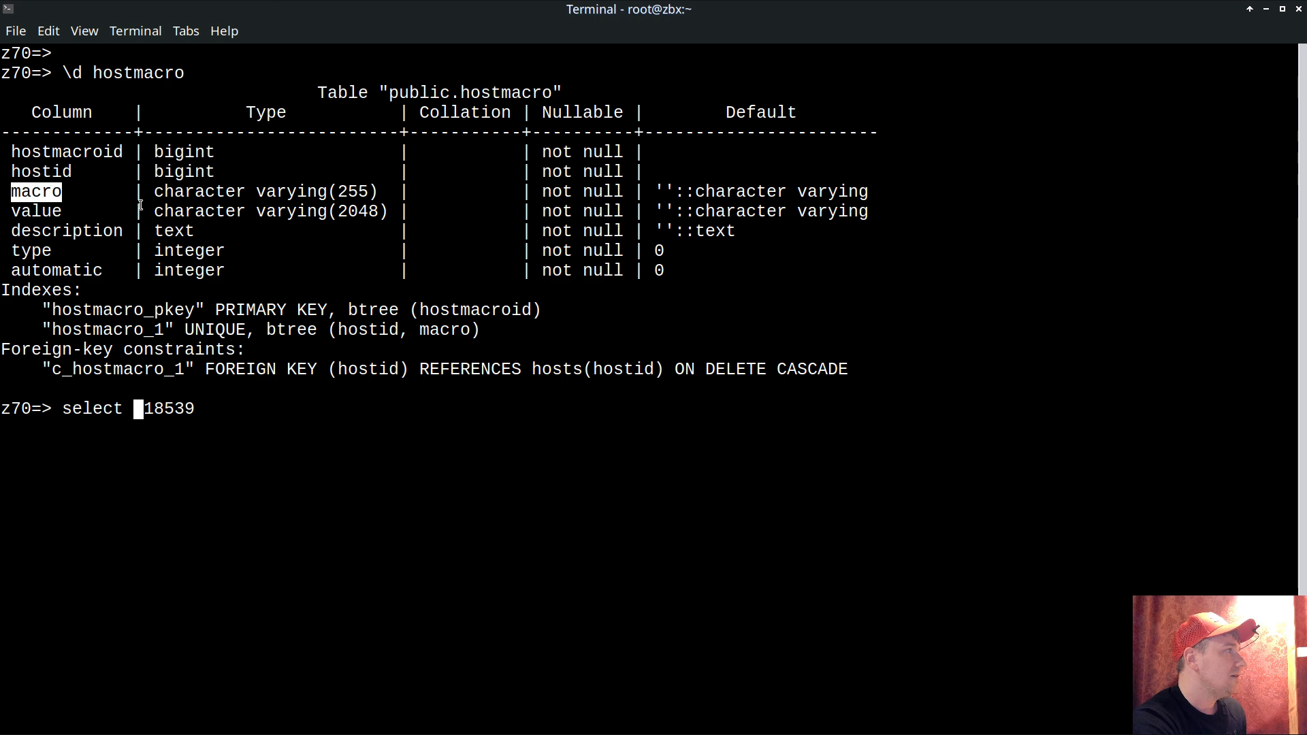
{"action": "middle_click", "coordinate": [204, 233]}
{"action": "type", "text": ","}
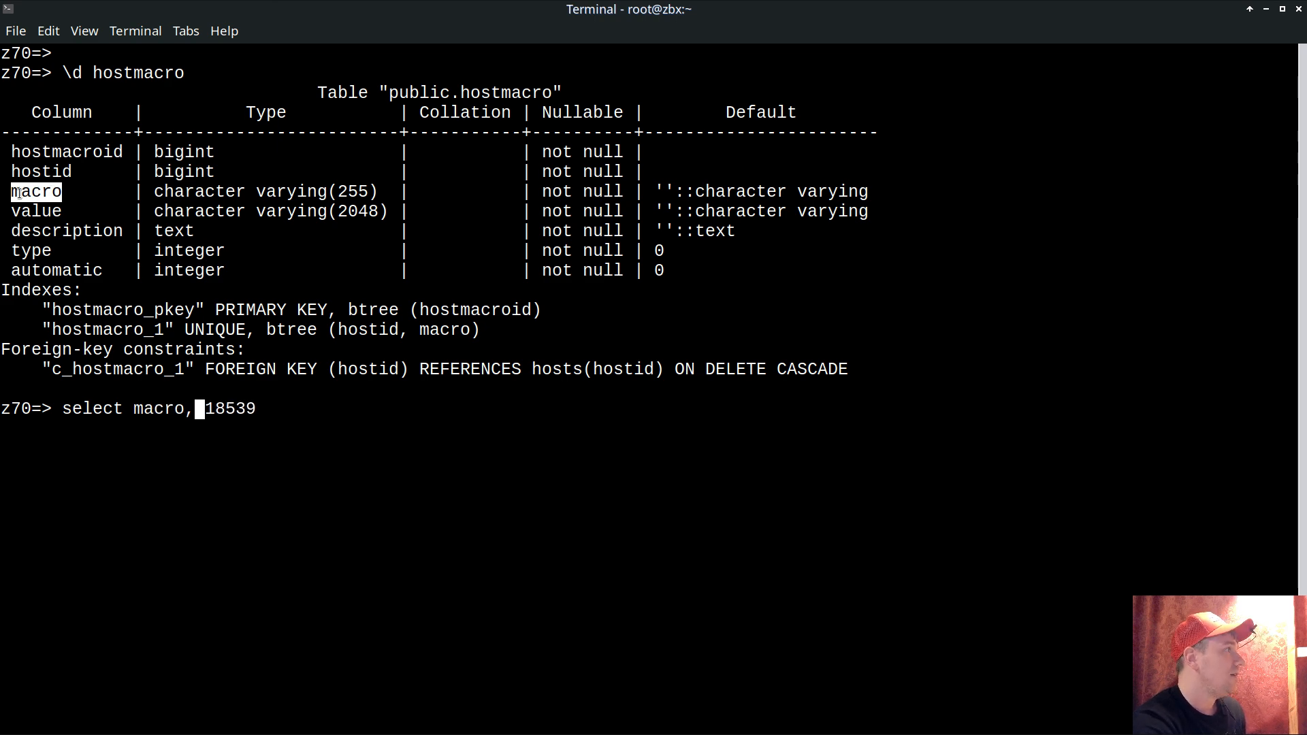
{"action": "double_click", "coordinate": [52, 212]}
{"action": "middle_click", "coordinate": [407, 266]}
{"action": "type", "text": "F"}
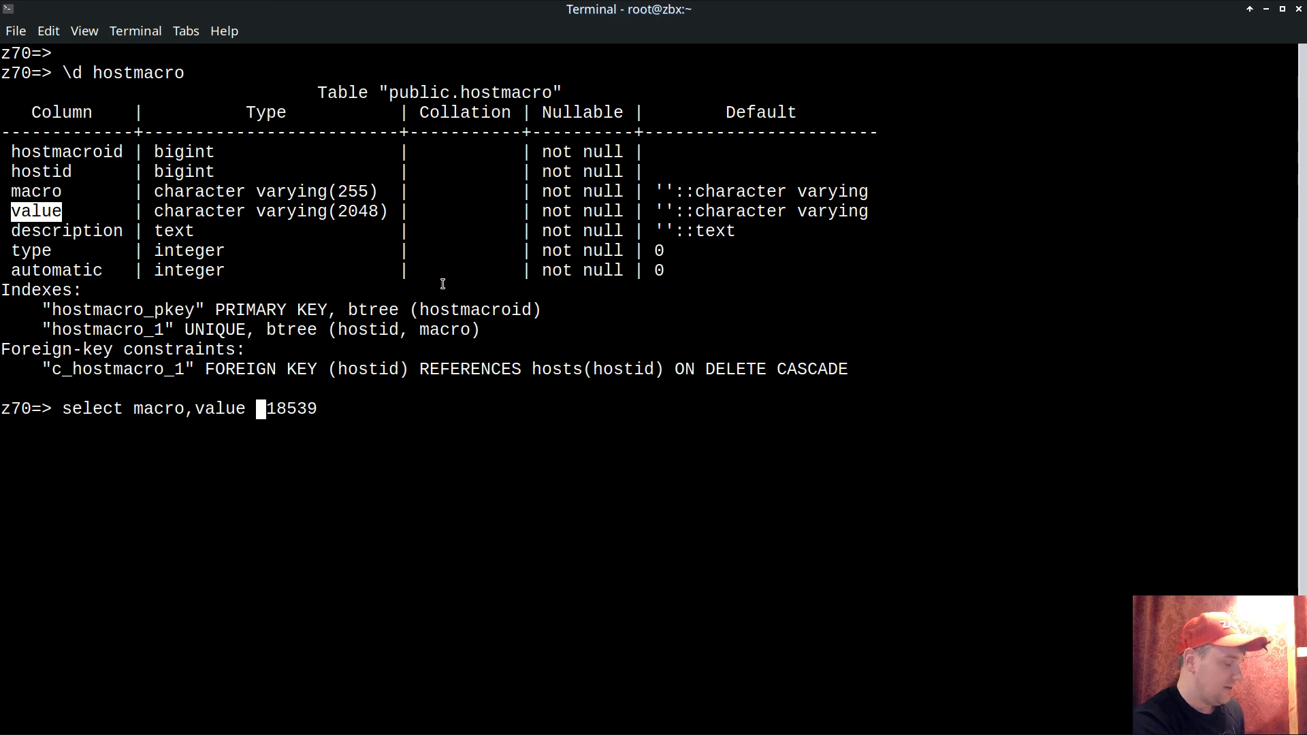
{"action": "type", "text": "ROM"}
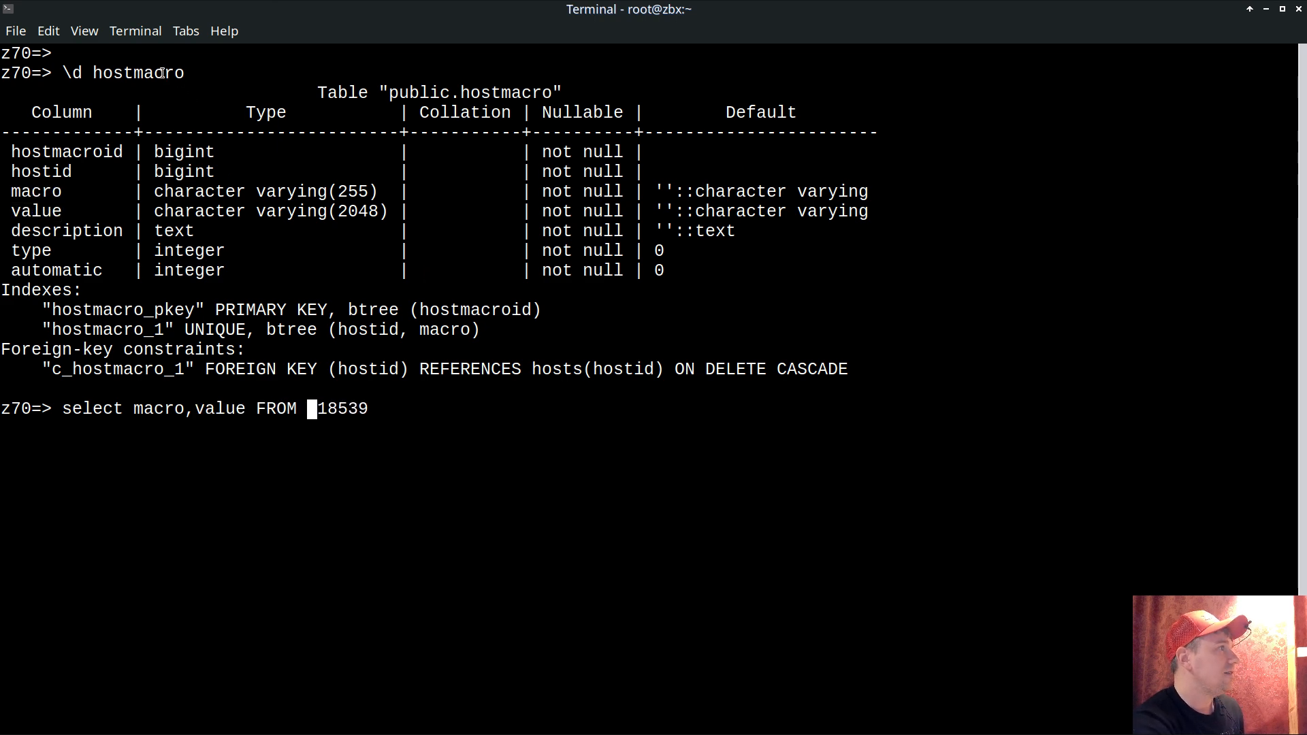
Complete the query with "hostmacro WHERE hostid=18539;", run it, and page through to the end of the output
{"action": "double_click", "coordinate": [171, 75]}
{"action": "middle_click", "coordinate": [562, 253]}
{"action": "type", "text": "WHERE"}
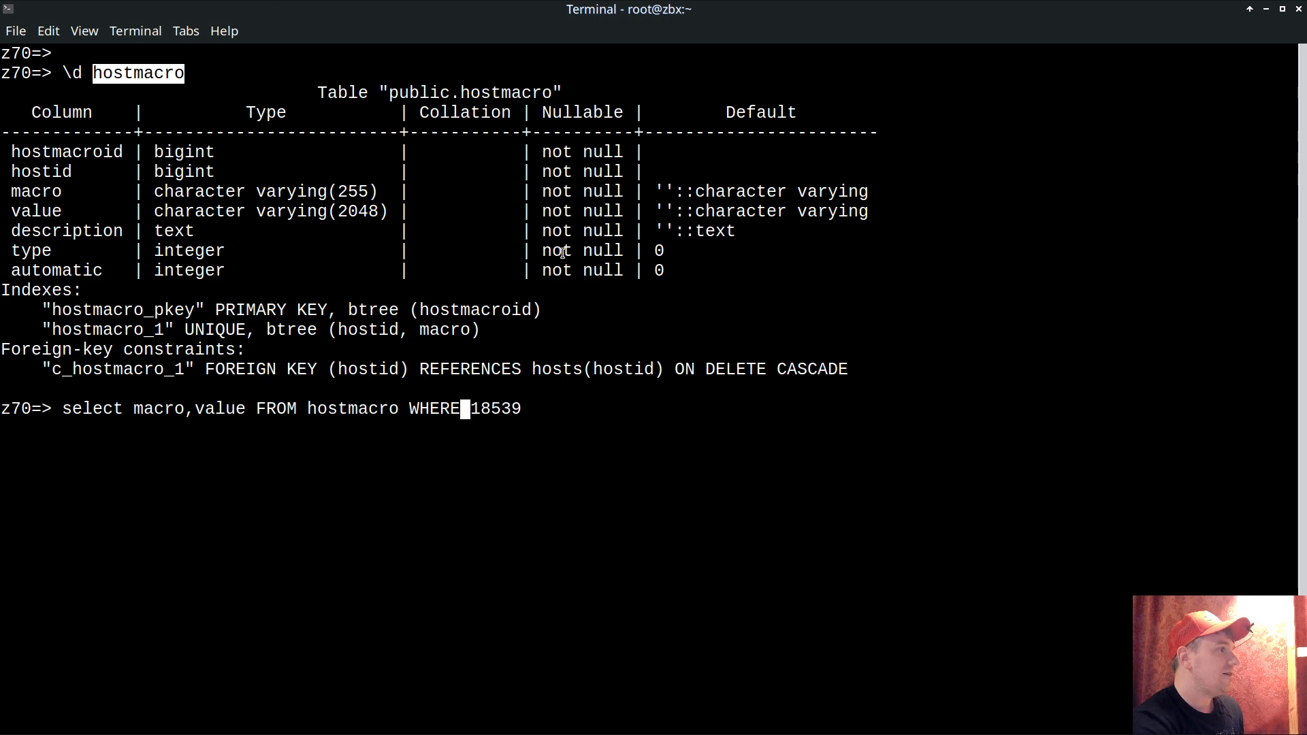
{"action": "double_click", "coordinate": [56, 171]}
{"action": "middle_click", "coordinate": [542, 337]}
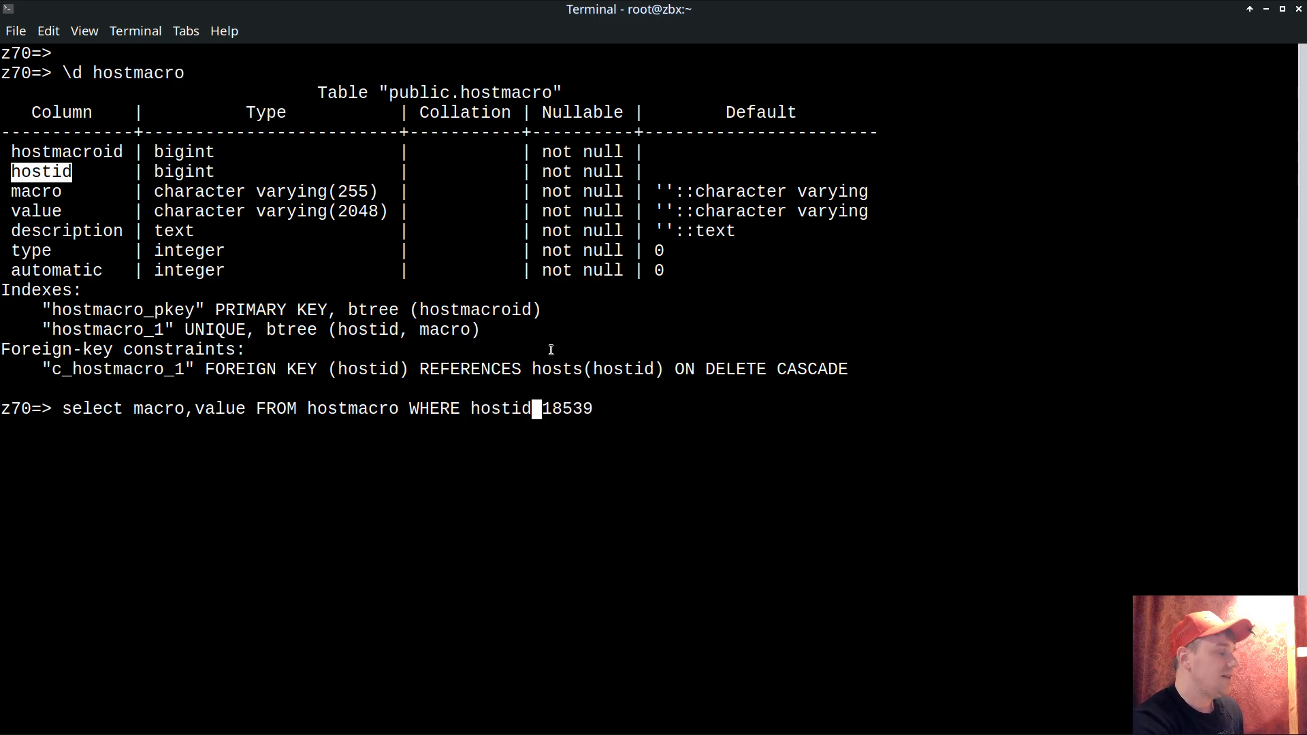
{"action": "type", "text": "="}
{"action": "key", "text": "End"}
{"action": "type", "text": ";"}
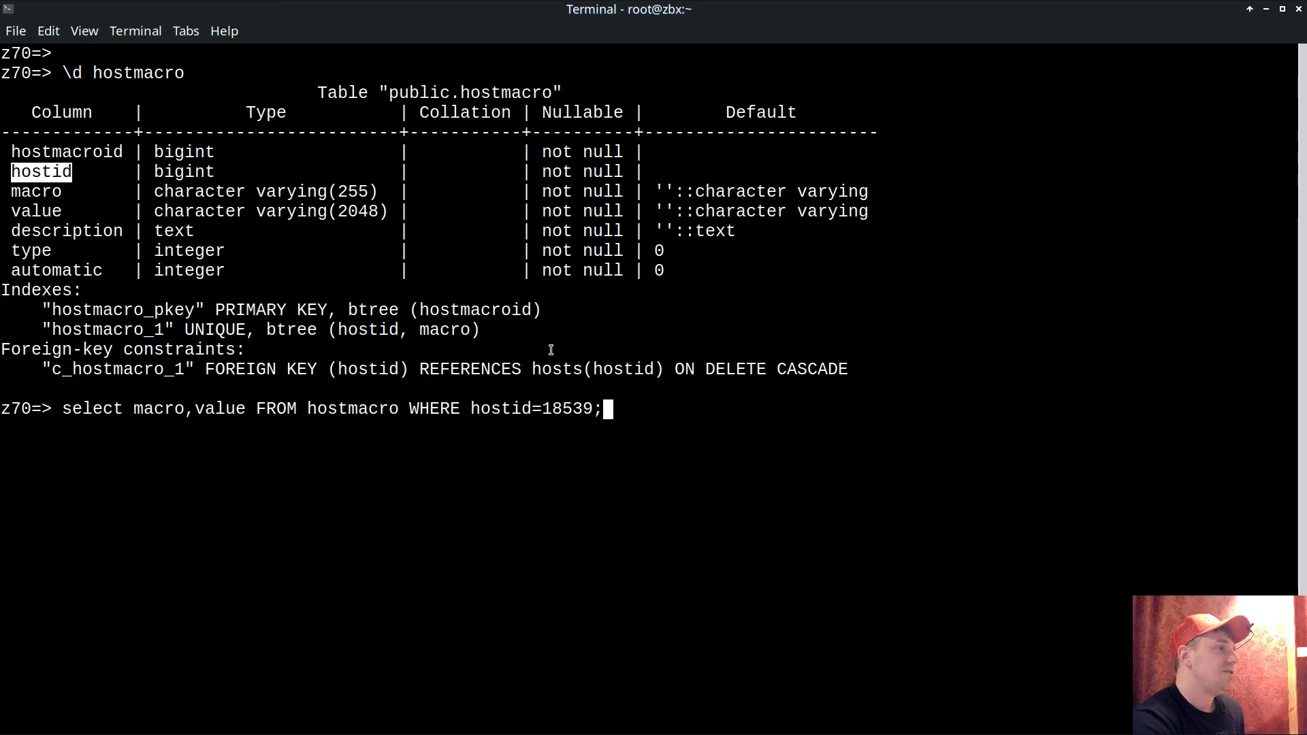
{"action": "key", "text": "Return"}
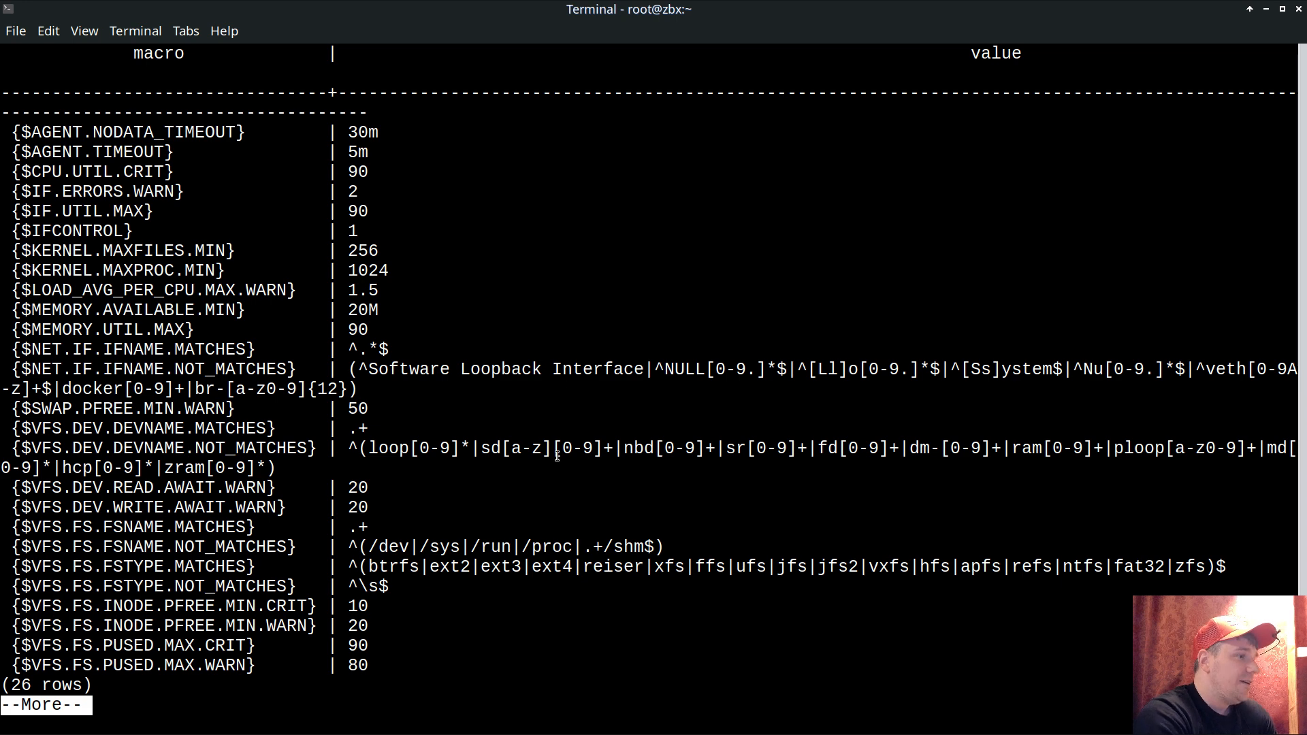
{"action": "key", "text": "Return"}
{"action": "key", "text": "Return"}
{"action": "key", "text": "Return"}
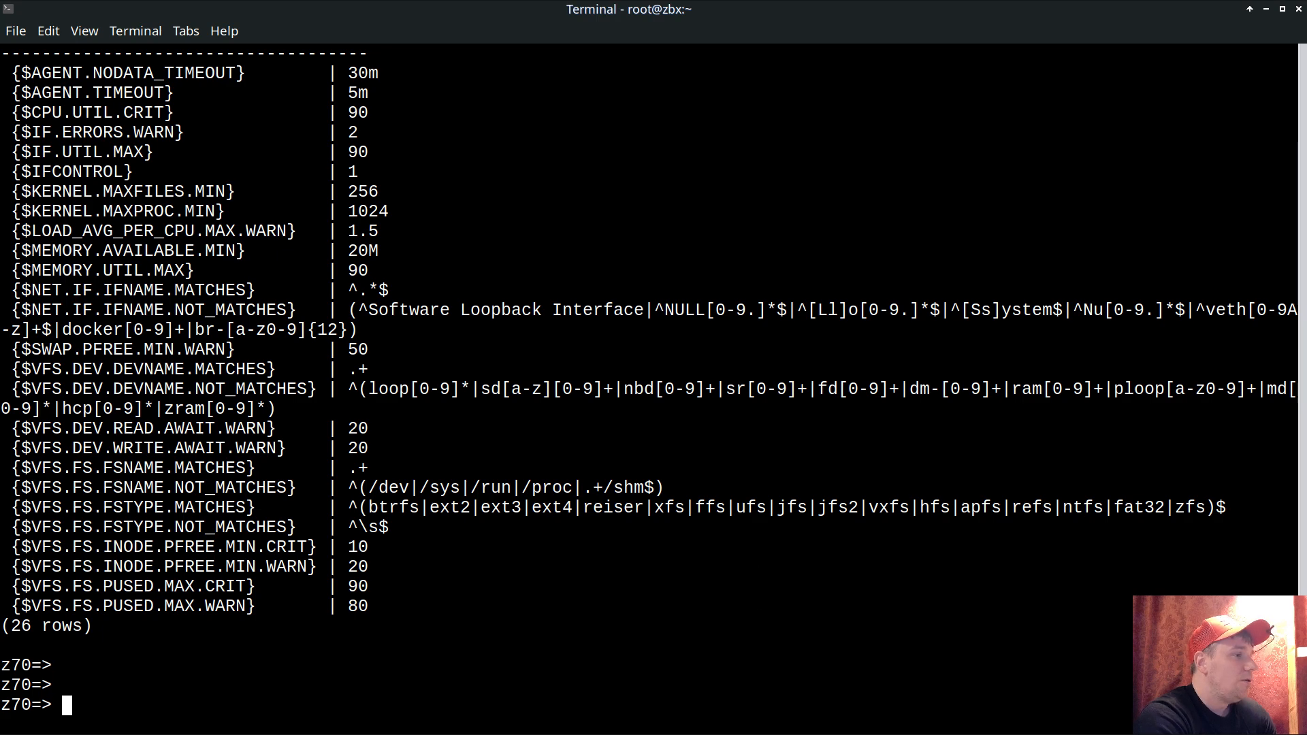
Switch back to Zabbix in the browser, review the macros of Linux by Zabbix agent active migrate, and close the template unchanged
{"action": "key", "text": "alt+Tab"}
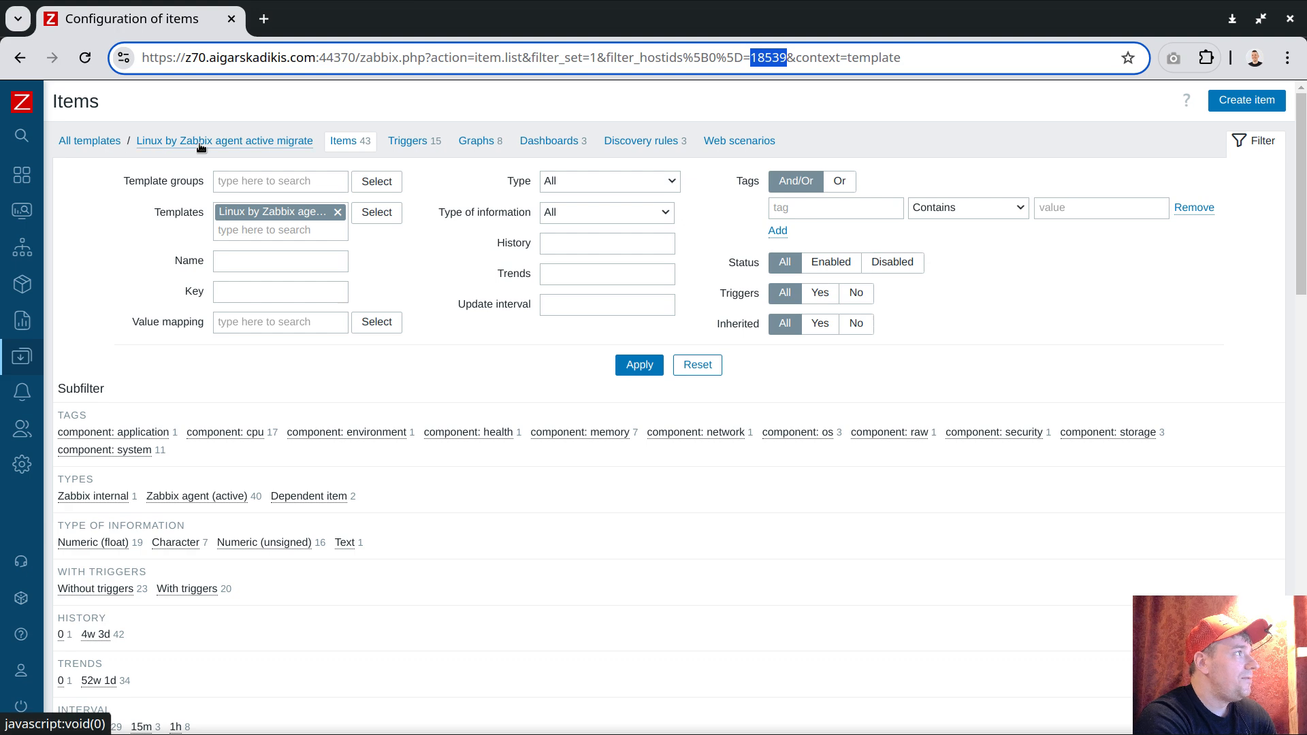
{"action": "left_click", "coordinate": [166, 141]}
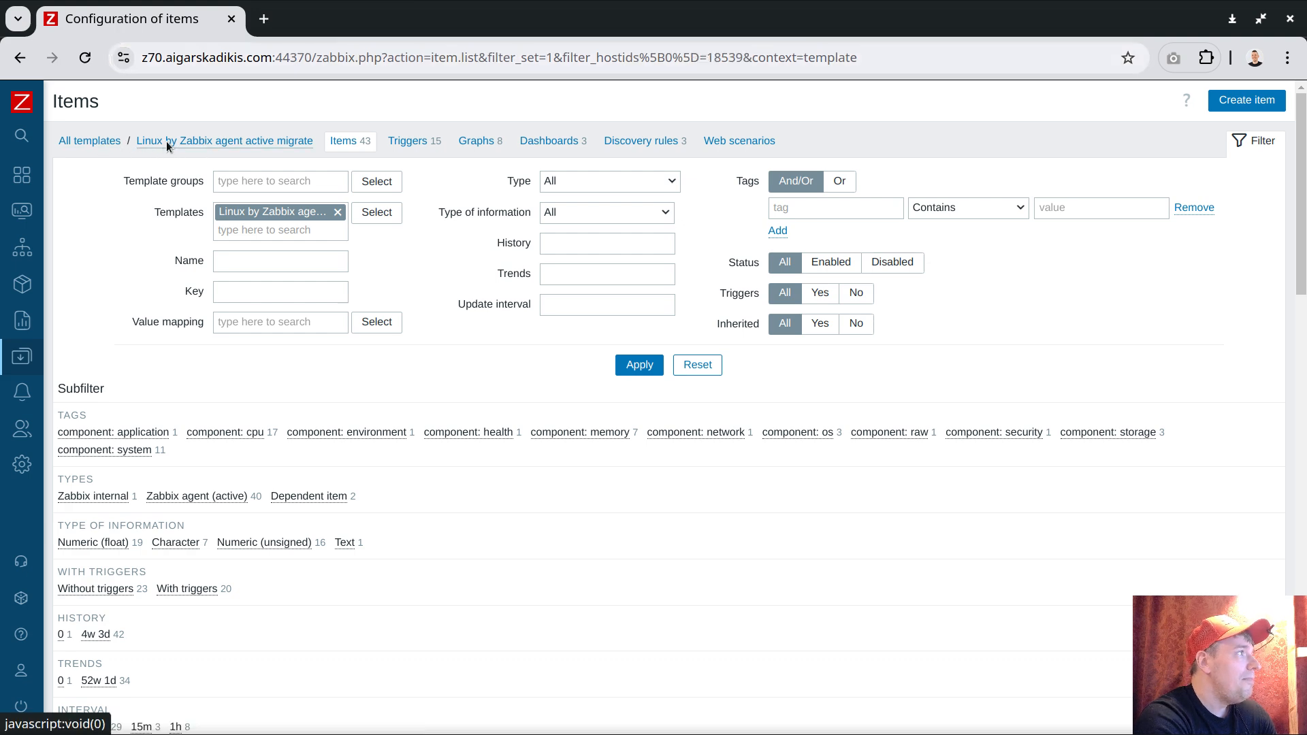
{"action": "left_click", "coordinate": [201, 116]}
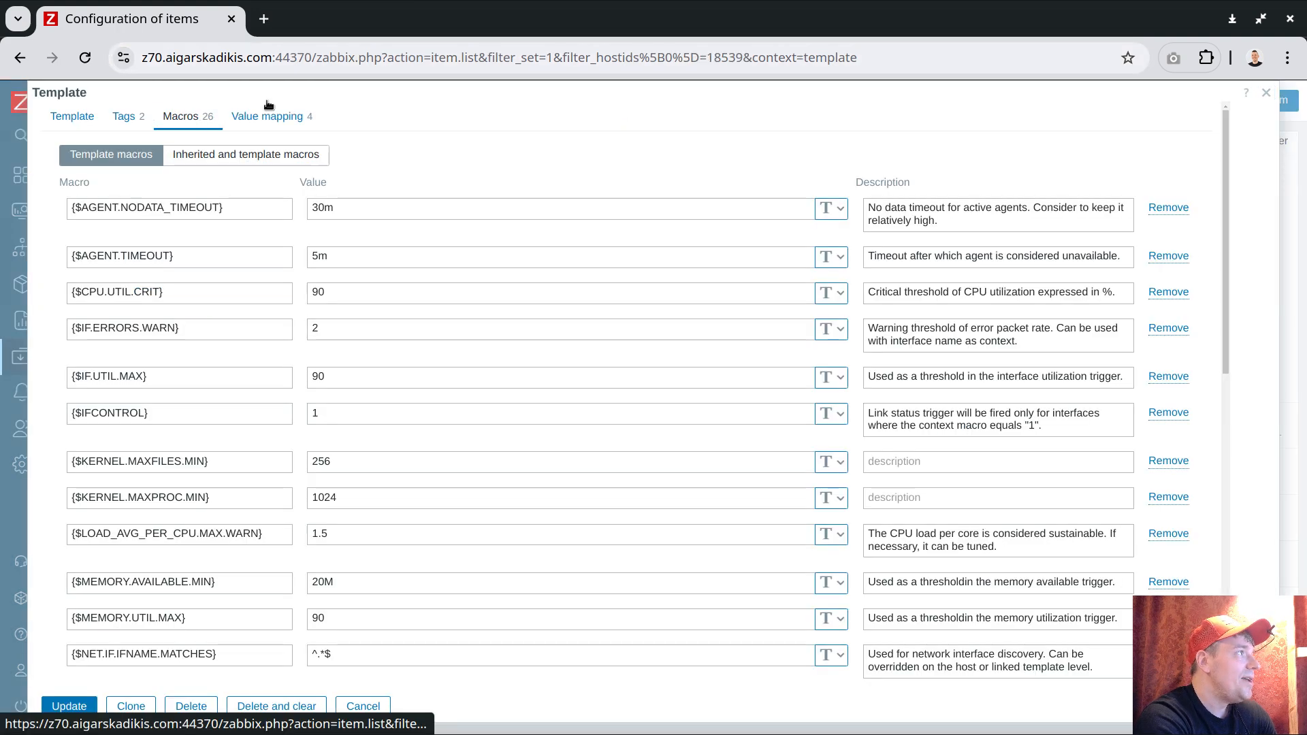
{"action": "left_click", "coordinate": [1265, 92]}
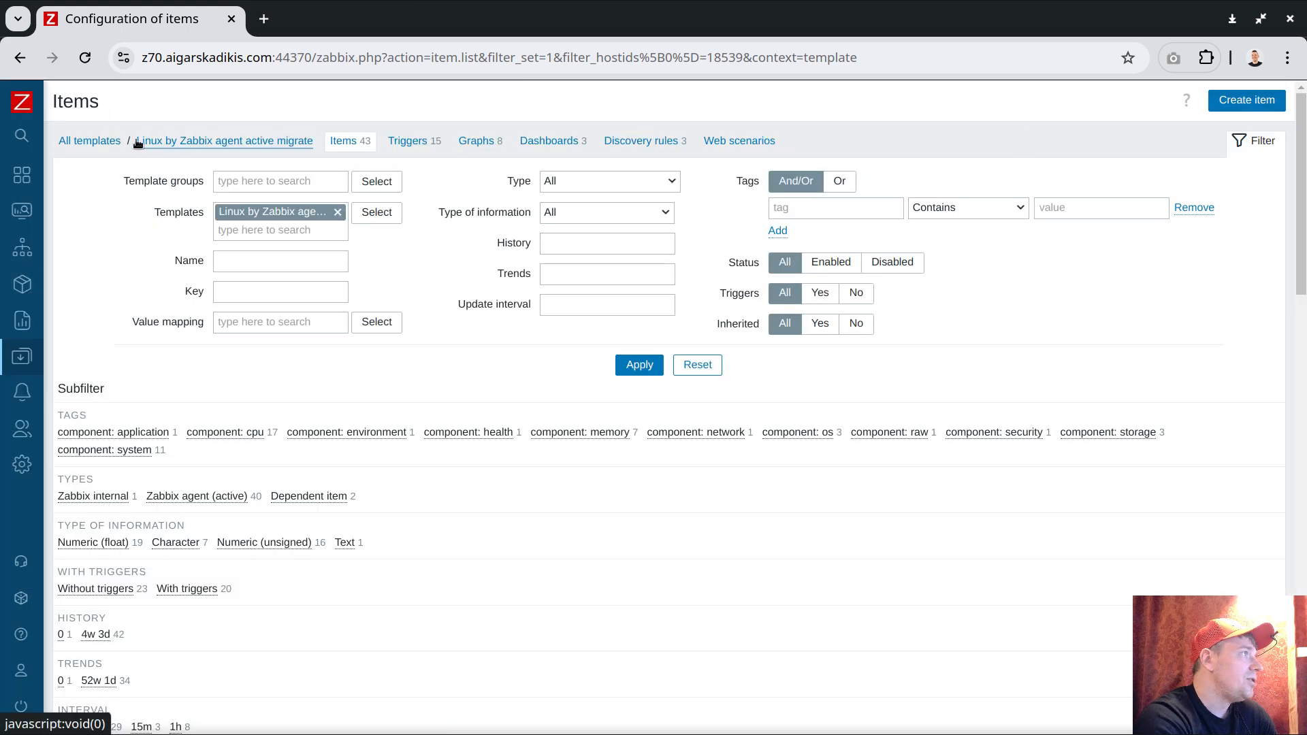
Return to the list of all templates and filter it by the name "super"
{"action": "left_click", "coordinate": [92, 141]}
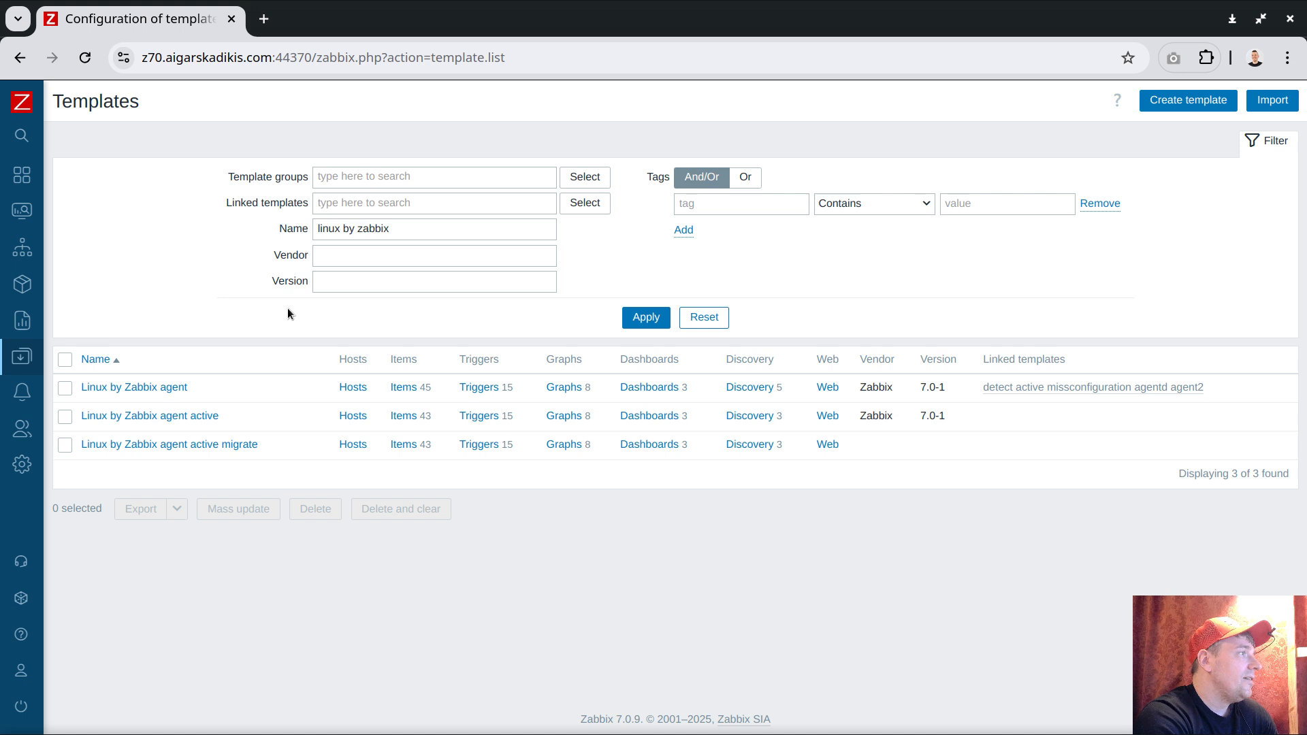
{"action": "triple_click", "coordinate": [410, 231]}
{"action": "type", "text": "supe"}
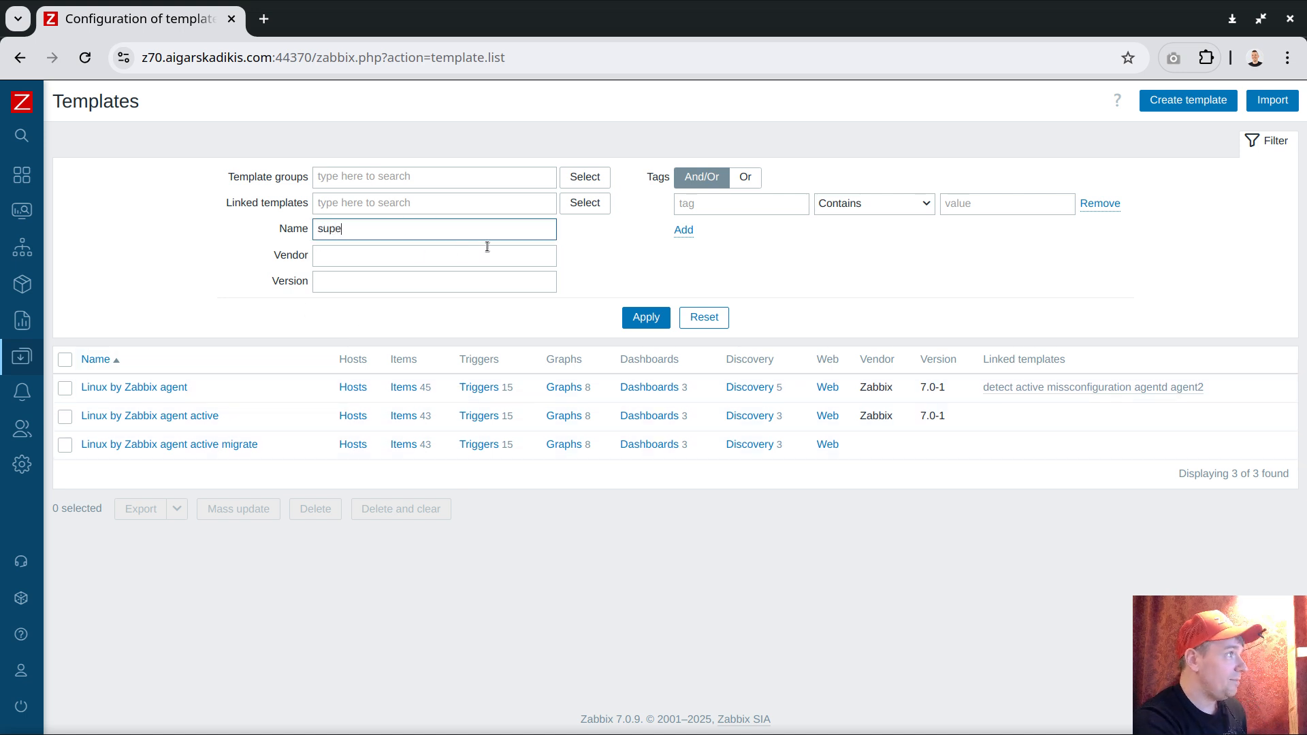
{"action": "type", "text": "r"}
{"action": "key", "text": "Return"}
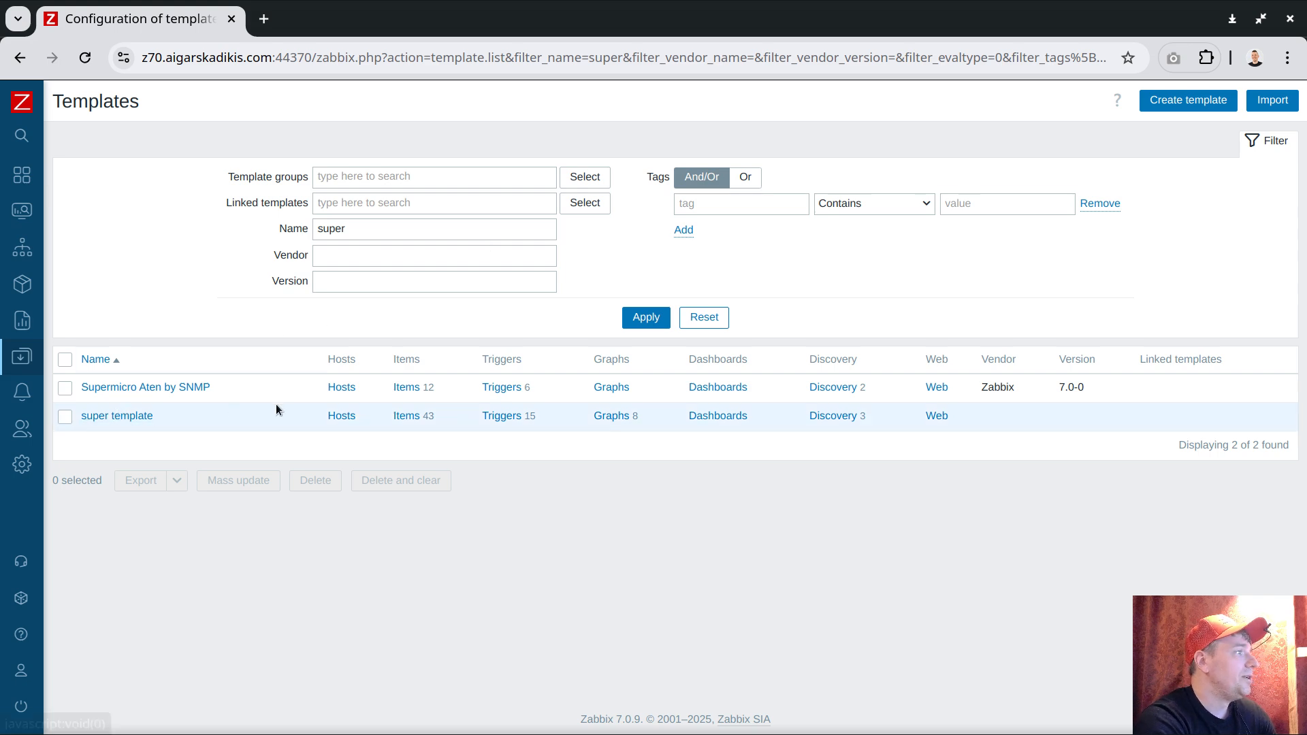
Check the macros of super template, close it unchanged, and select its host ID in the address of its items page
{"action": "left_click", "coordinate": [122, 417]}
{"action": "left_click", "coordinate": [190, 119]}
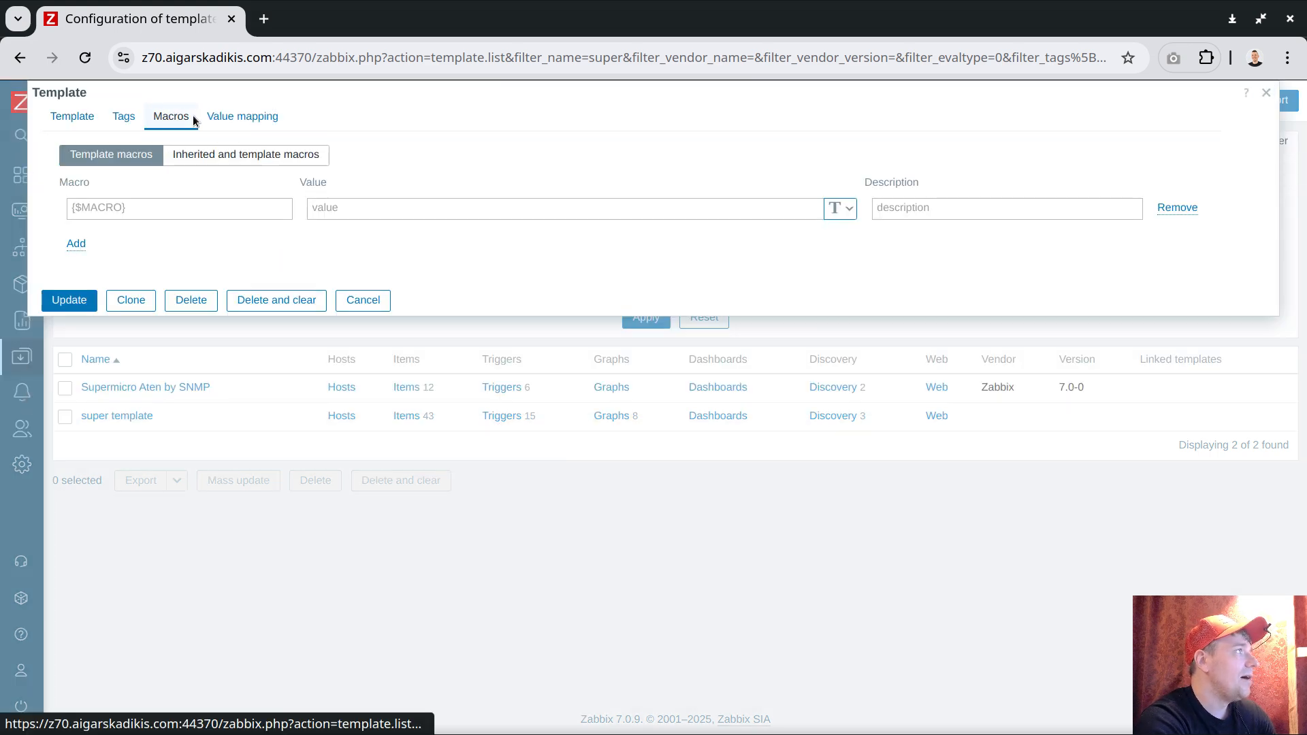
{"action": "left_click", "coordinate": [362, 300]}
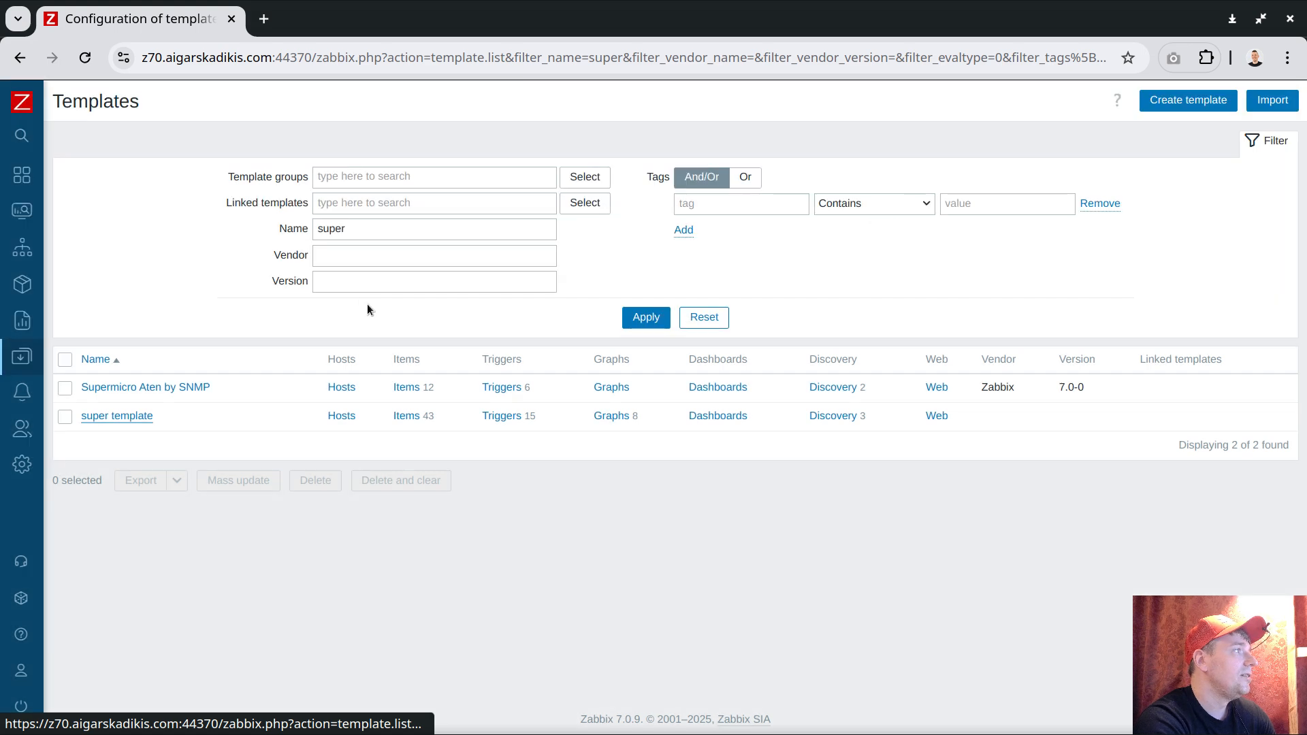
{"action": "left_click", "coordinate": [406, 417]}
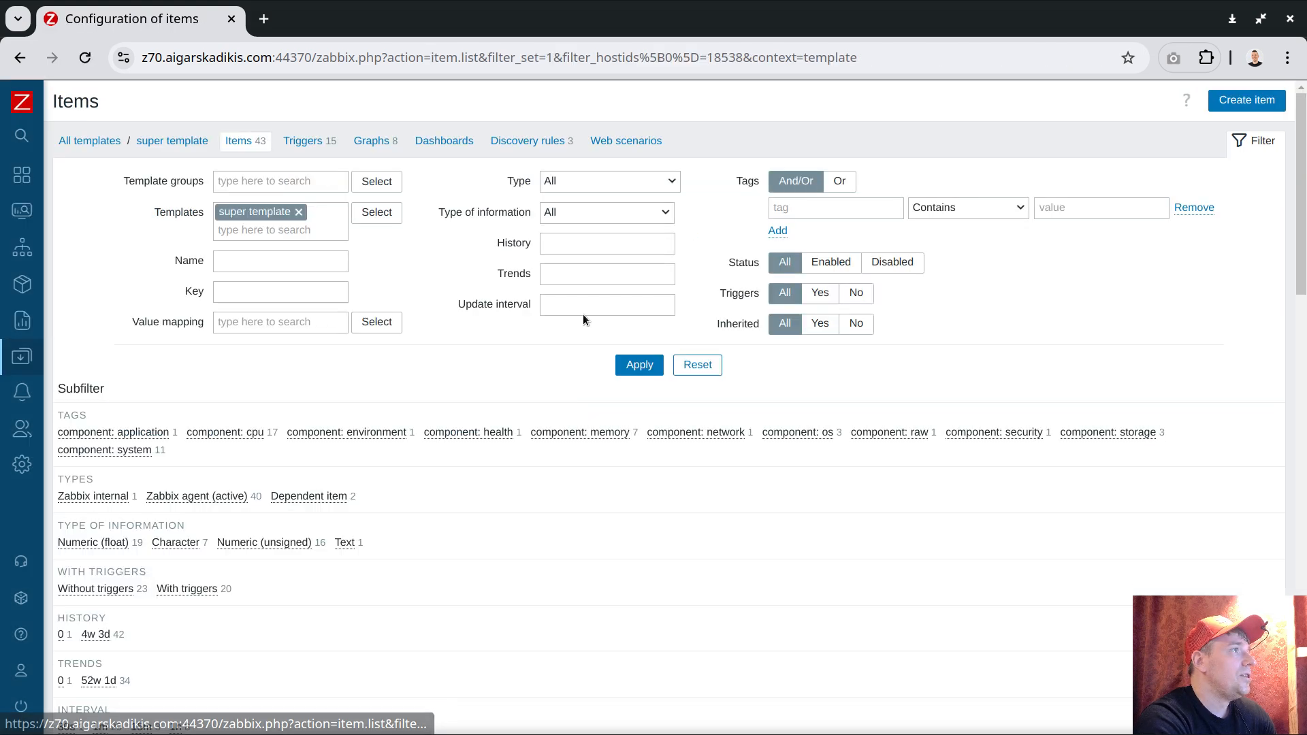
{"action": "double_click", "coordinate": [740, 59]}
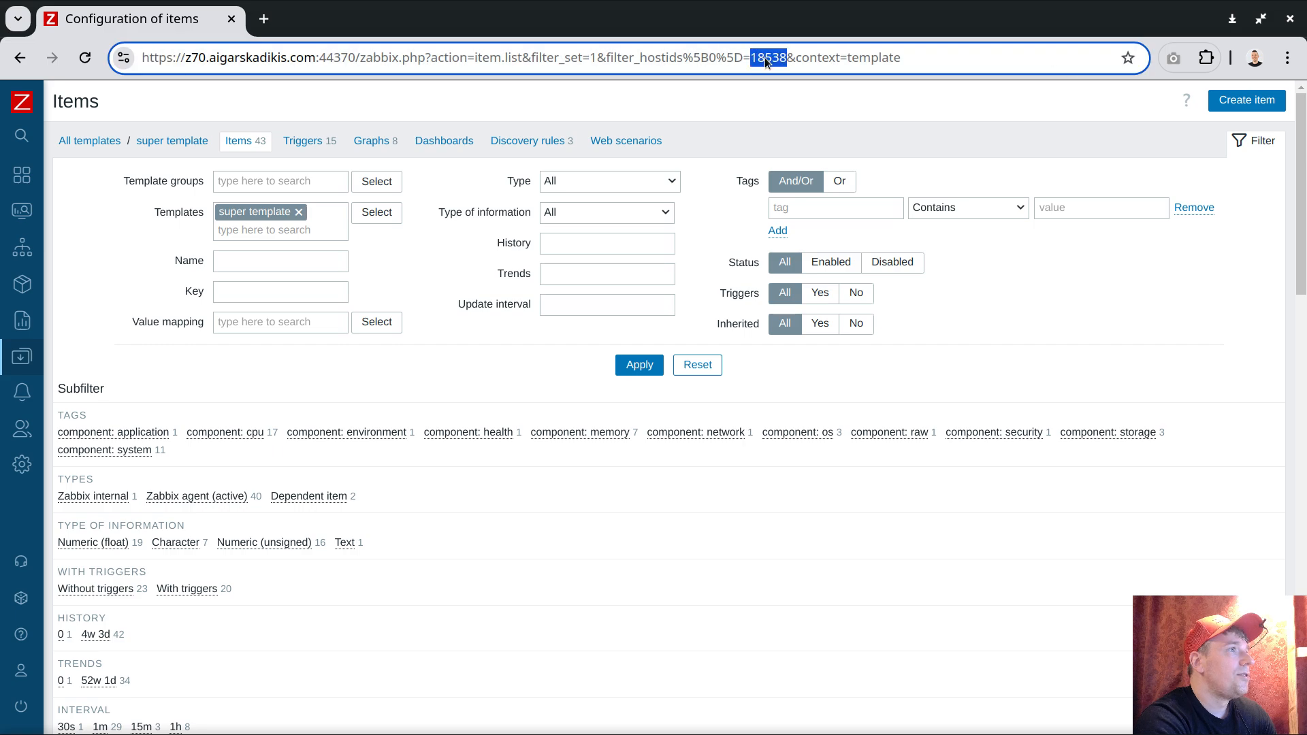
Switch to the terminal and compare the host ID 18539 in the earlier hostmacro query, reviewing its list of macros
{"action": "key", "text": "alt+Tab"}
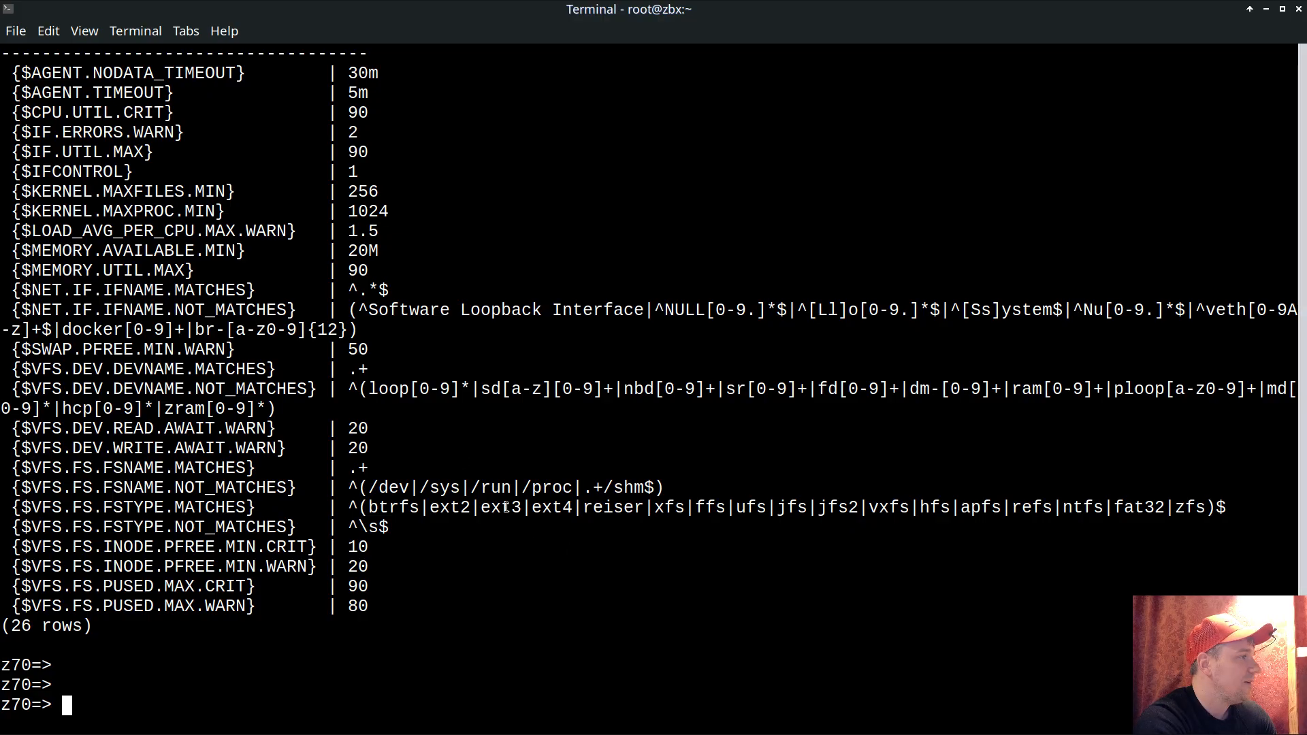
{"action": "scroll", "coordinate": [417, 311], "scroll_direction": "up", "scroll_amount": 4}
{"action": "scroll", "coordinate": [449, 329], "scroll_direction": "up", "scroll_amount": 1}
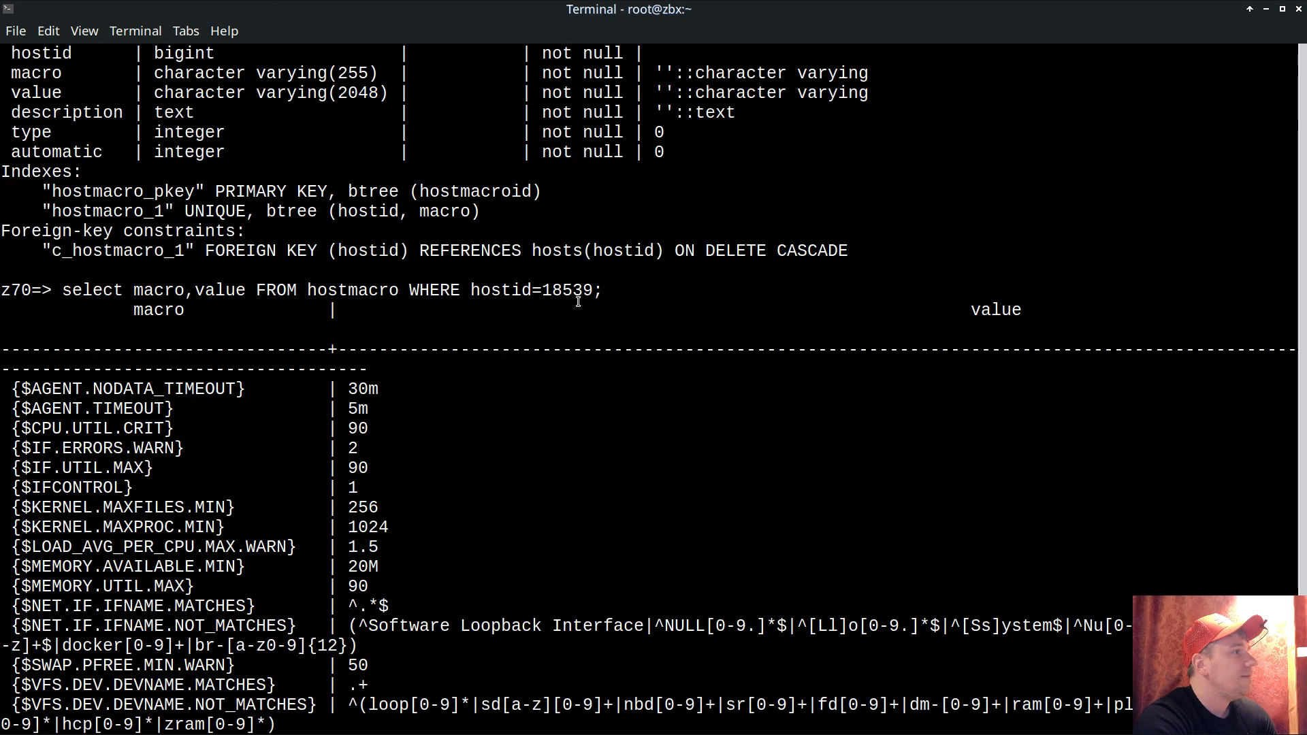
{"action": "left_click_drag", "start_coordinate": [546, 288], "coordinate": [595, 291]}
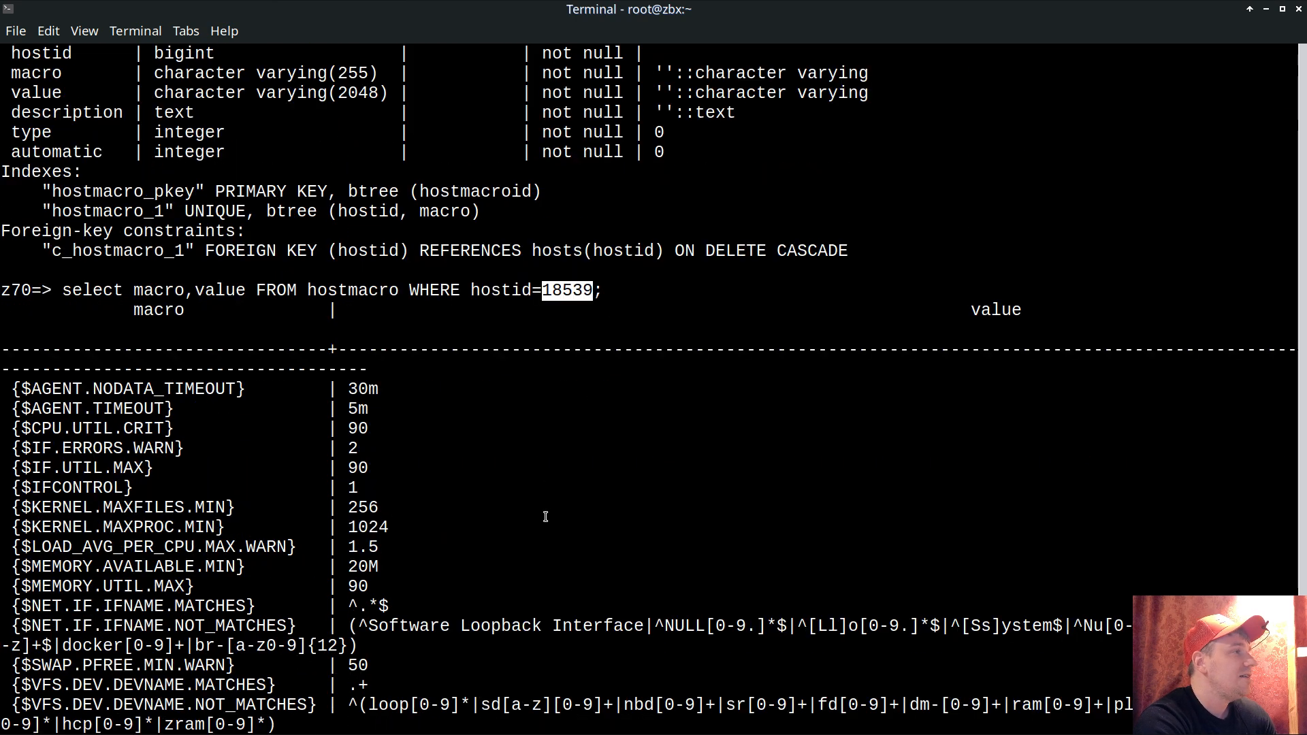
{"action": "scroll", "coordinate": [545, 516], "scroll_direction": "down", "scroll_amount": 5}
{"action": "scroll", "coordinate": [389, 481], "scroll_direction": "up", "scroll_amount": 4}
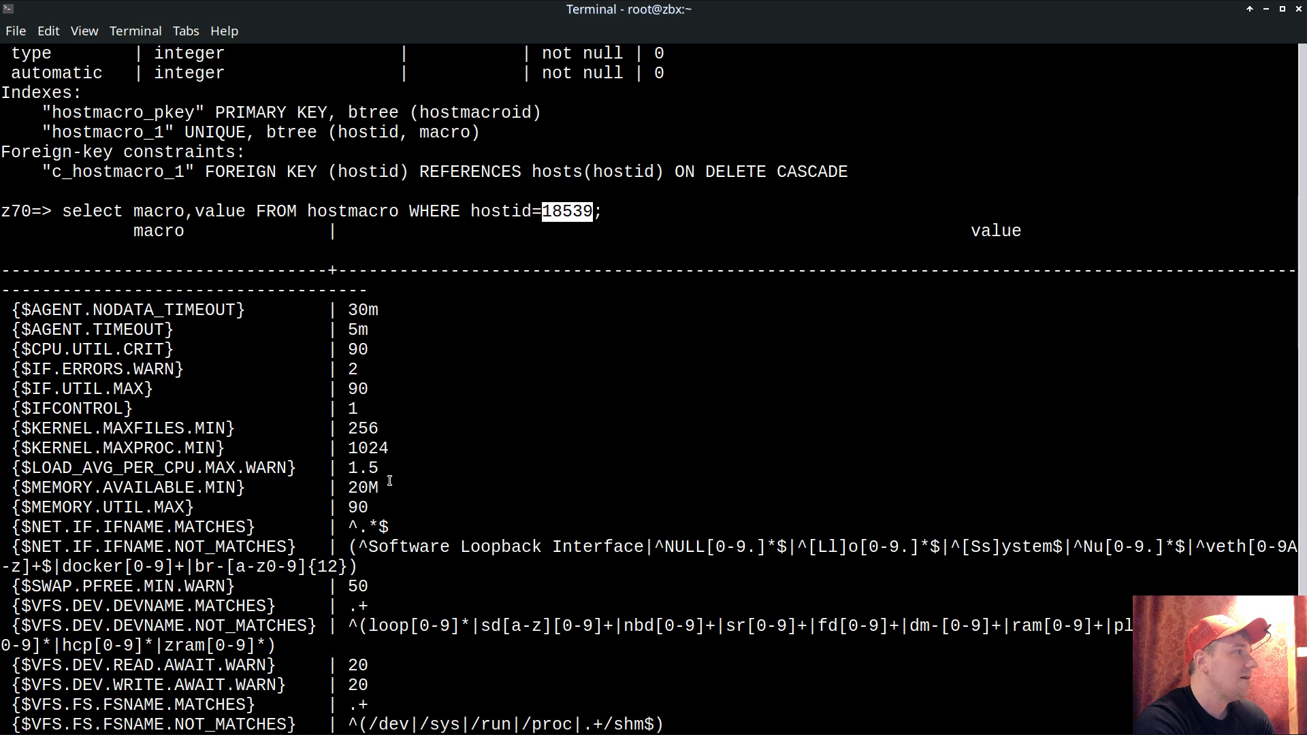
{"action": "scroll", "coordinate": [389, 480], "scroll_direction": "down", "scroll_amount": 4}
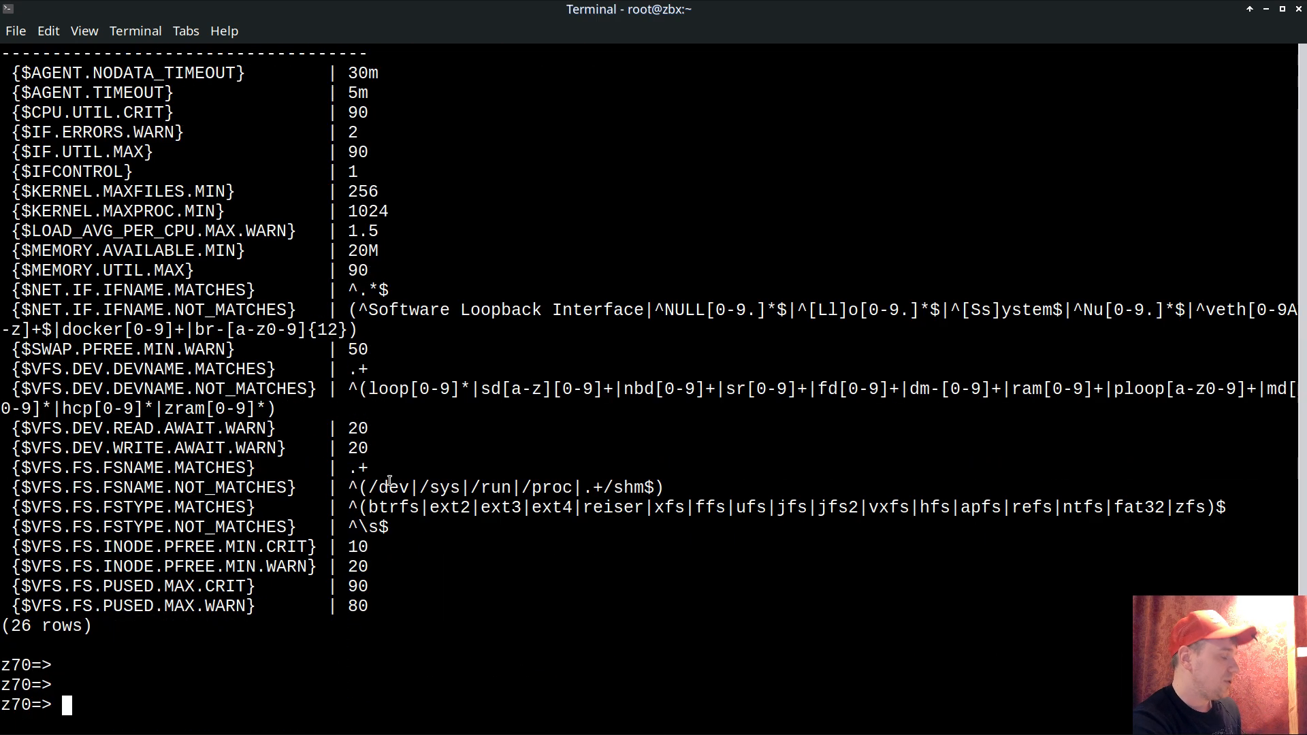
Begin the SQL statement "UPDATE hostmacro SET hostid=18538" at the database prompt, reusing text from the earlier query
{"action": "type", "text": "UPDATE"}
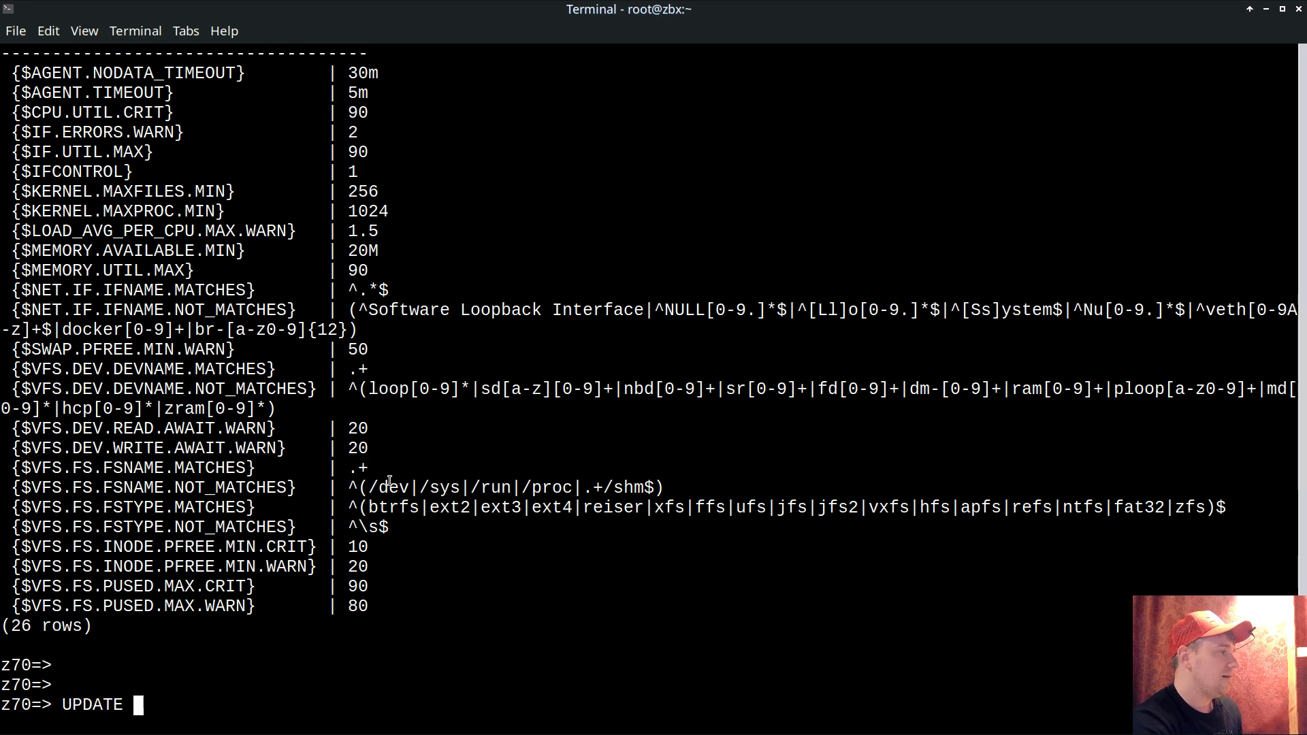
{"action": "scroll", "coordinate": [326, 488], "scroll_direction": "up", "scroll_amount": 4}
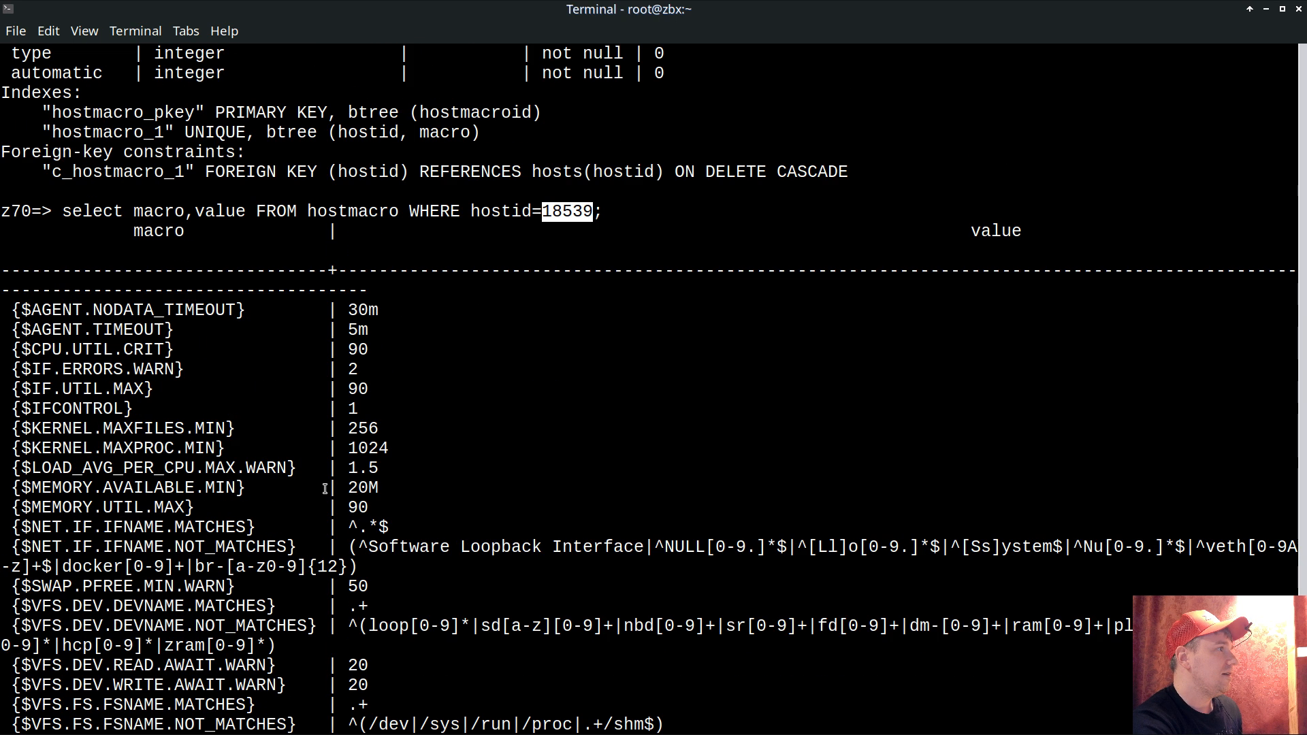
{"action": "double_click", "coordinate": [386, 212]}
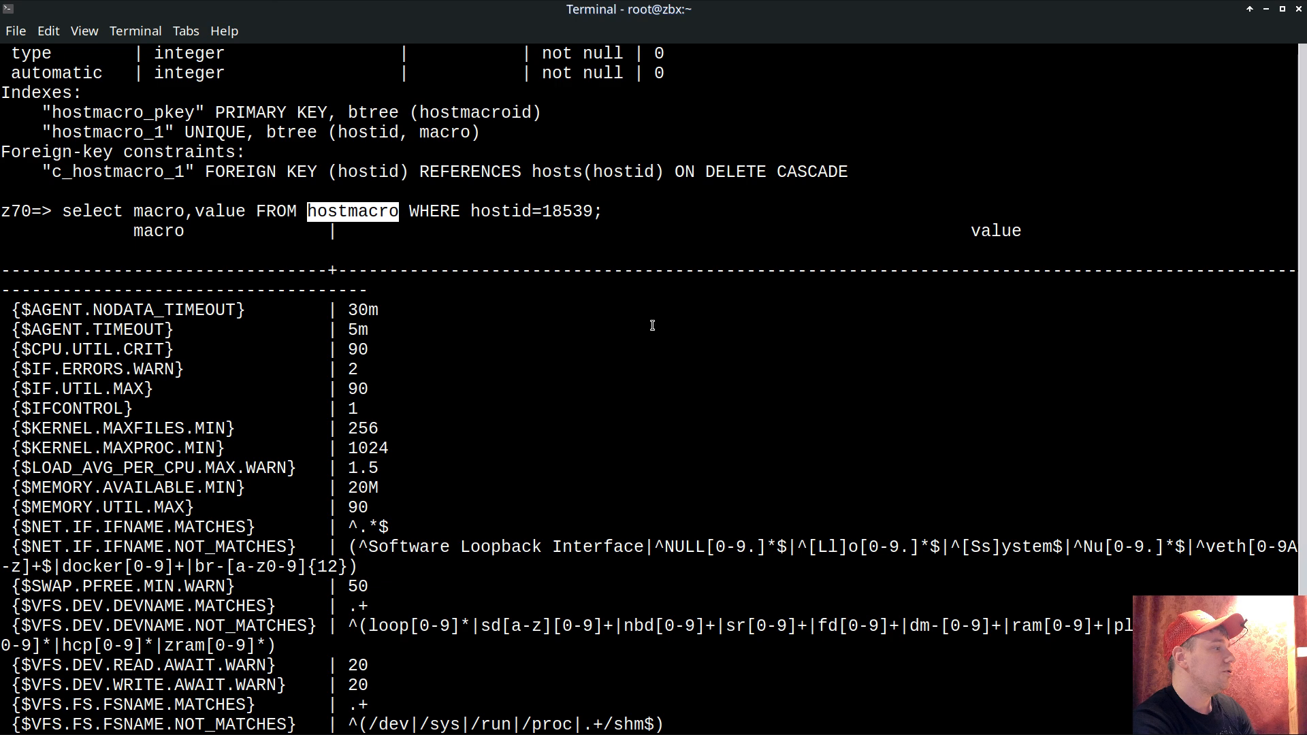
{"action": "middle_click", "coordinate": [563, 405]}
{"action": "type", "text": "SET"}
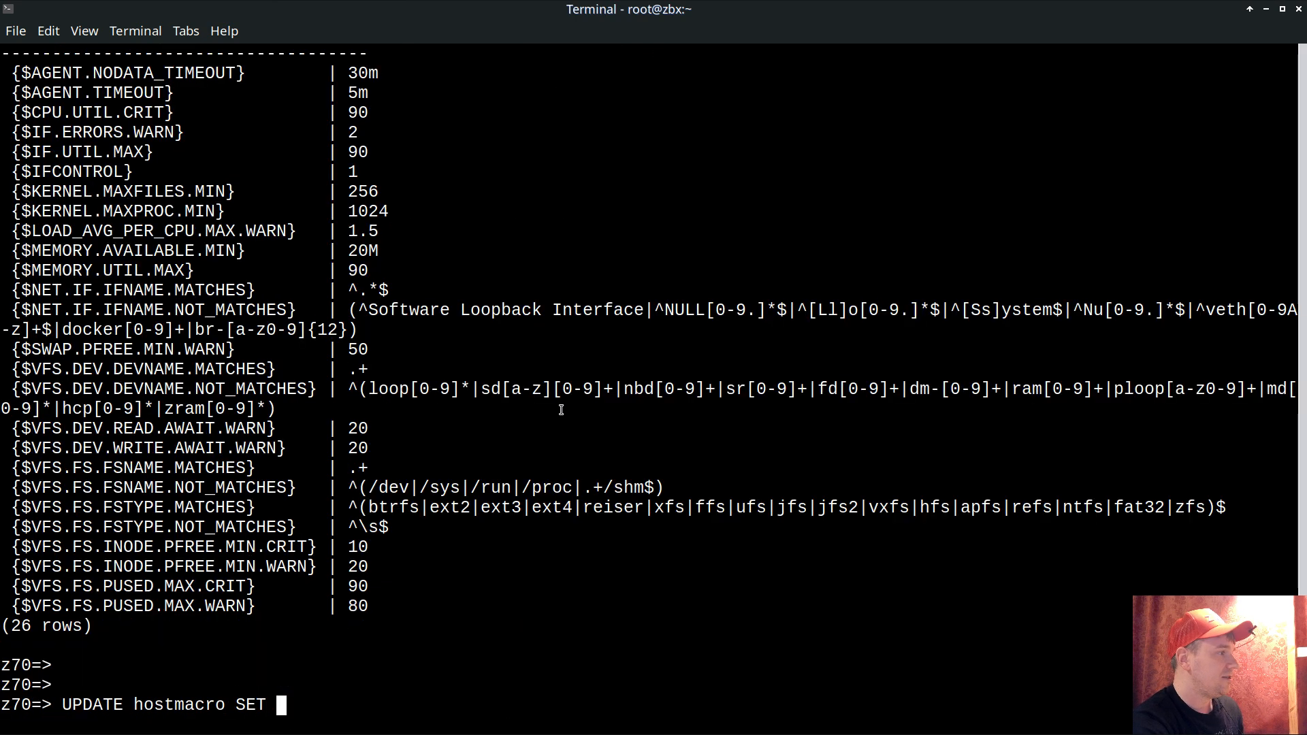
{"action": "scroll", "coordinate": [518, 400], "scroll_direction": "up", "scroll_amount": 4}
{"action": "double_click", "coordinate": [490, 213]}
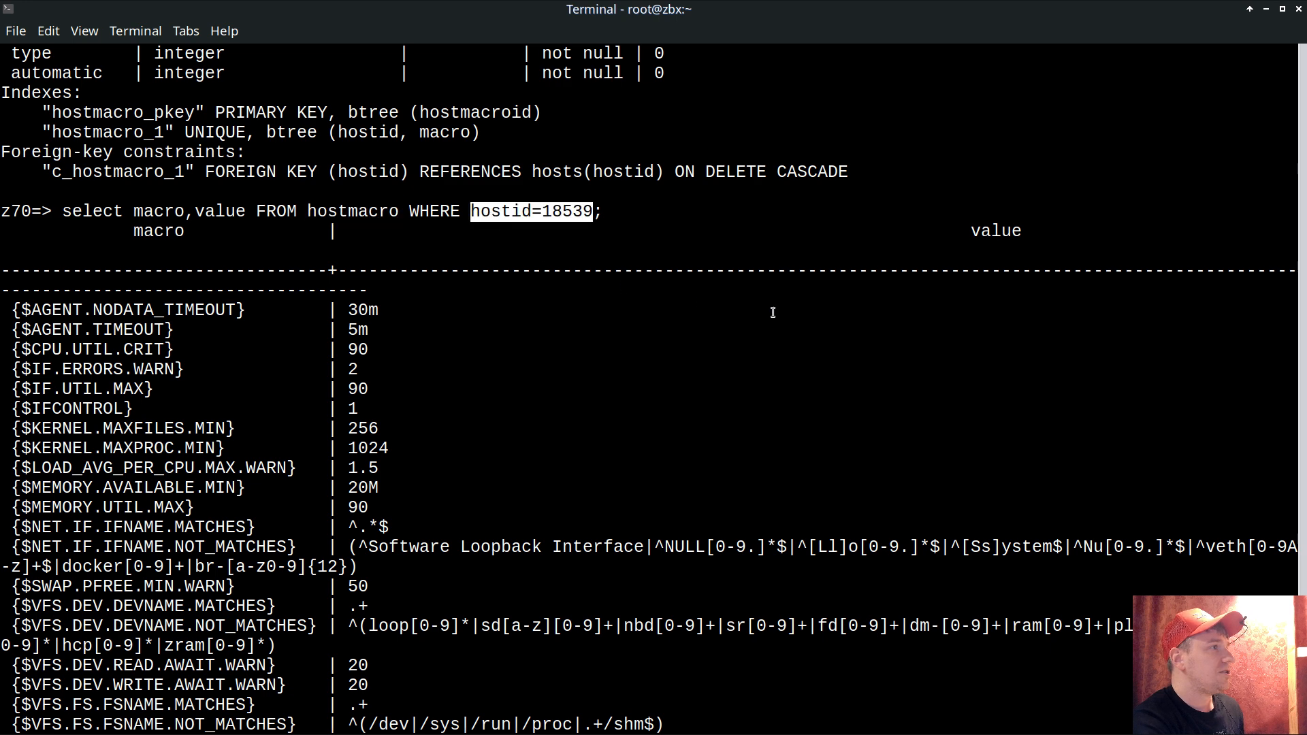
{"action": "middle_click", "coordinate": [565, 430]}
{"action": "key", "text": "BackSpace"}
{"action": "type", "text": "8538"}
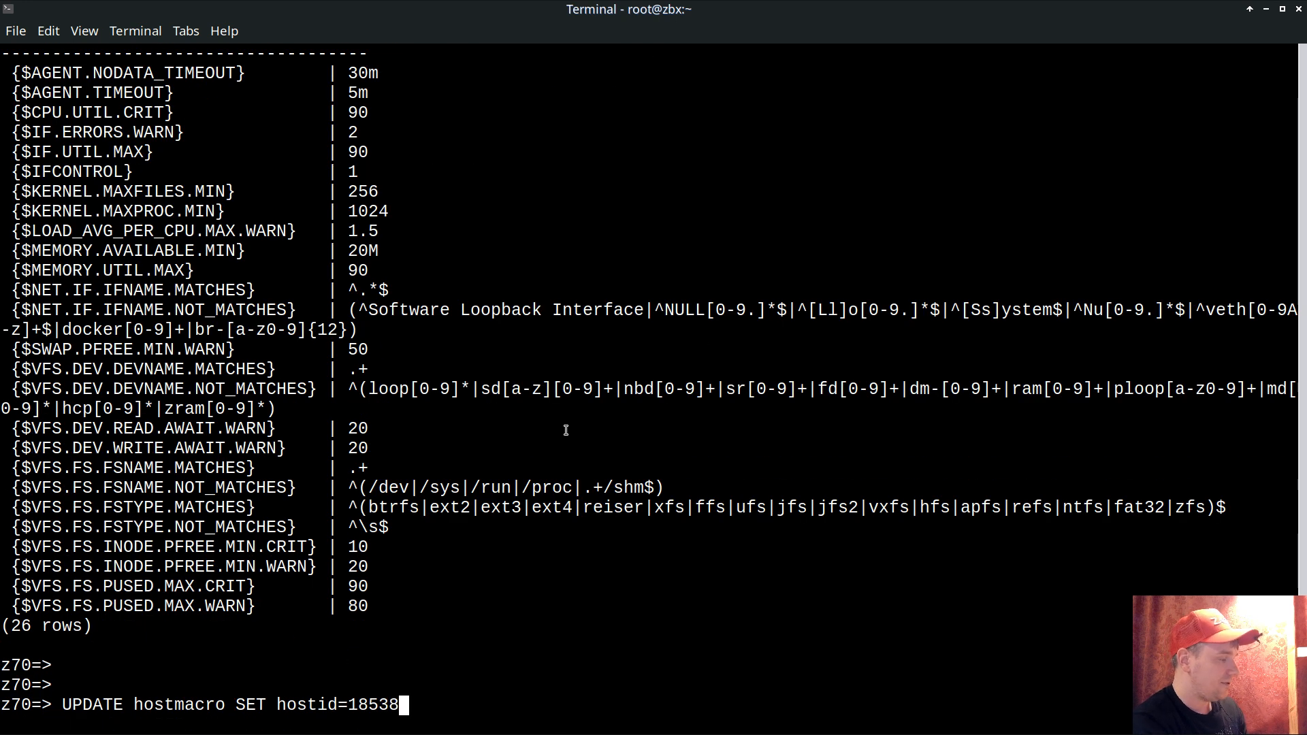
Complete the update statement with the condition "WHERE hostid=18539;"
{"action": "type", "text": " WHERE"}
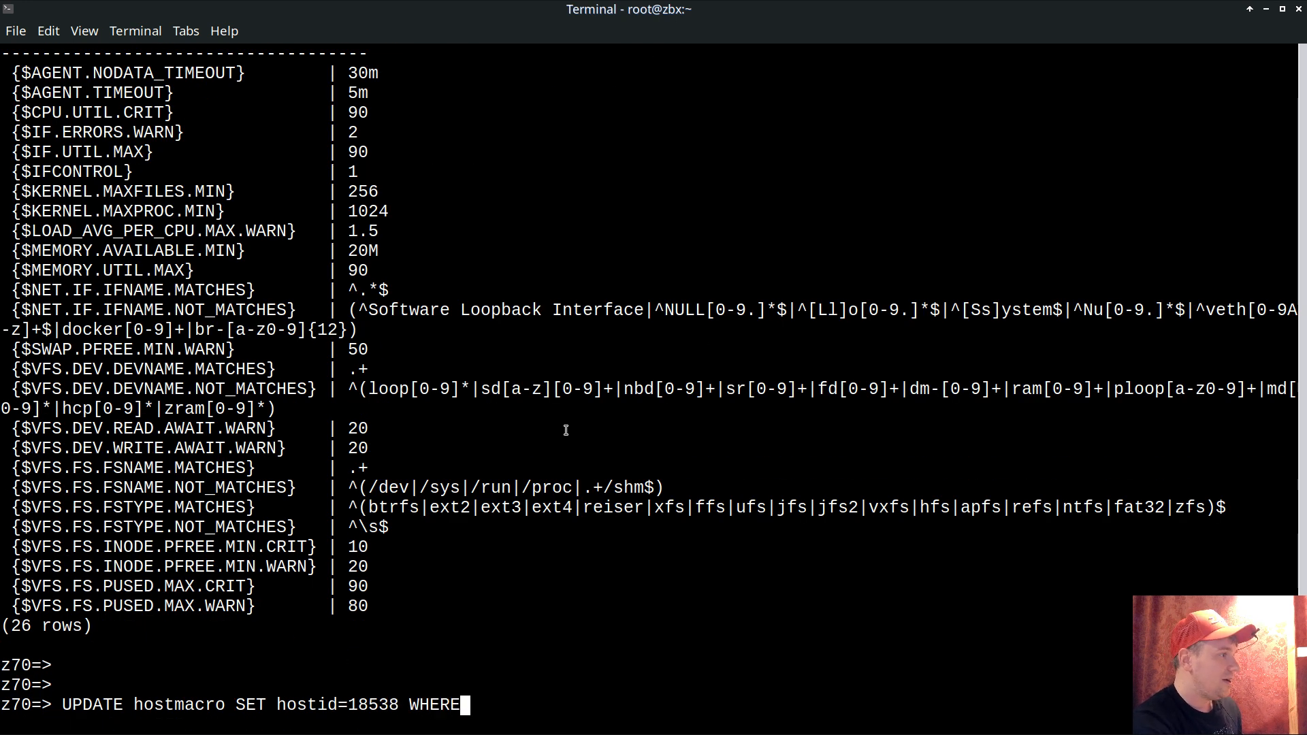
{"action": "double_click", "coordinate": [312, 706]}
{"action": "middle_click", "coordinate": [590, 652]}
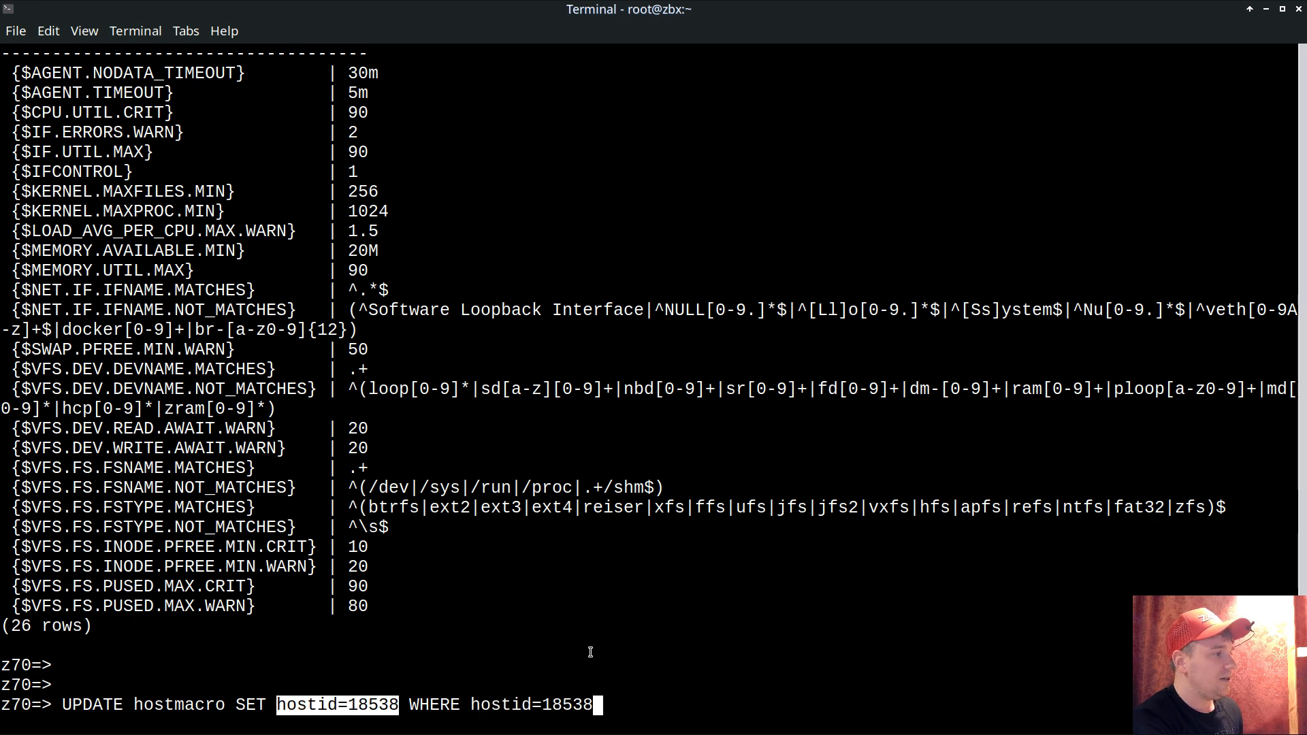
{"action": "key", "text": "BackSpace"}
{"action": "type", "text": "9;"}
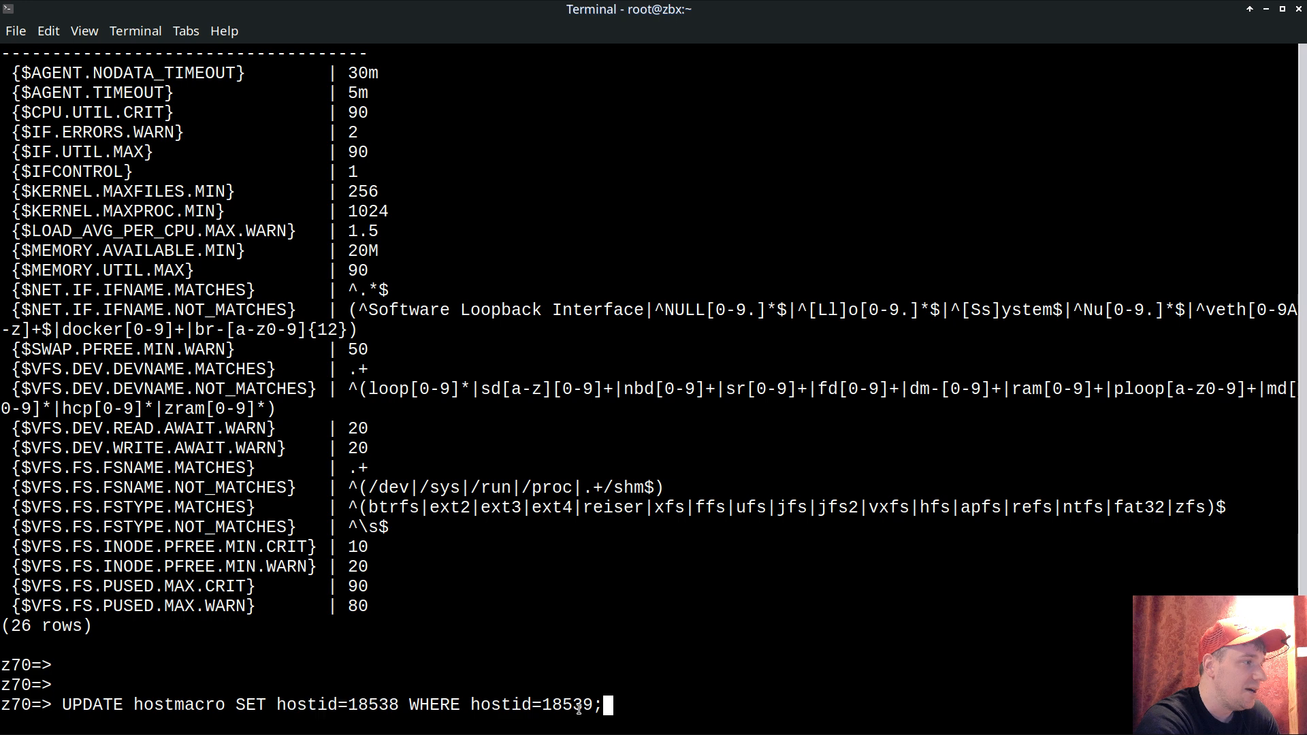
Verify both host IDs in the update statement, checking the target against super template in the browser, and run the statement
{"action": "double_click", "coordinate": [586, 705]}
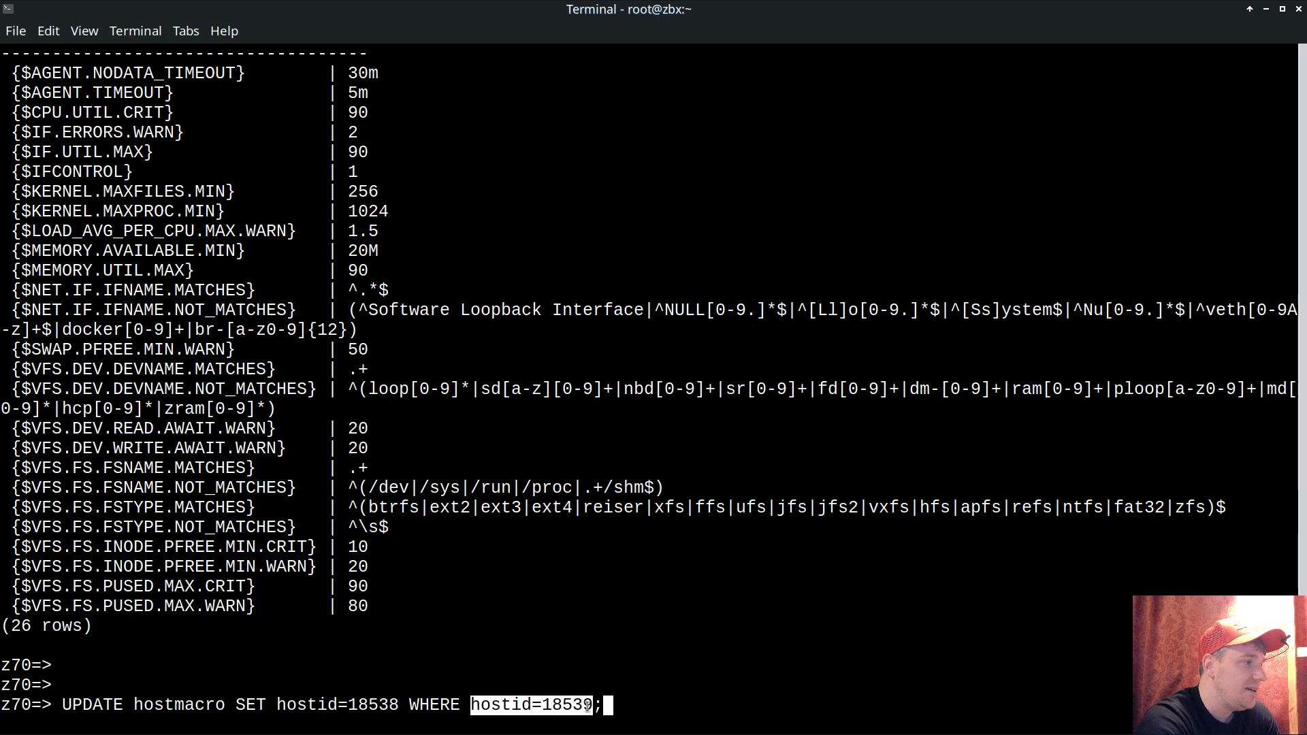
{"action": "double_click", "coordinate": [373, 704]}
{"action": "left_click", "coordinate": [739, 691]}
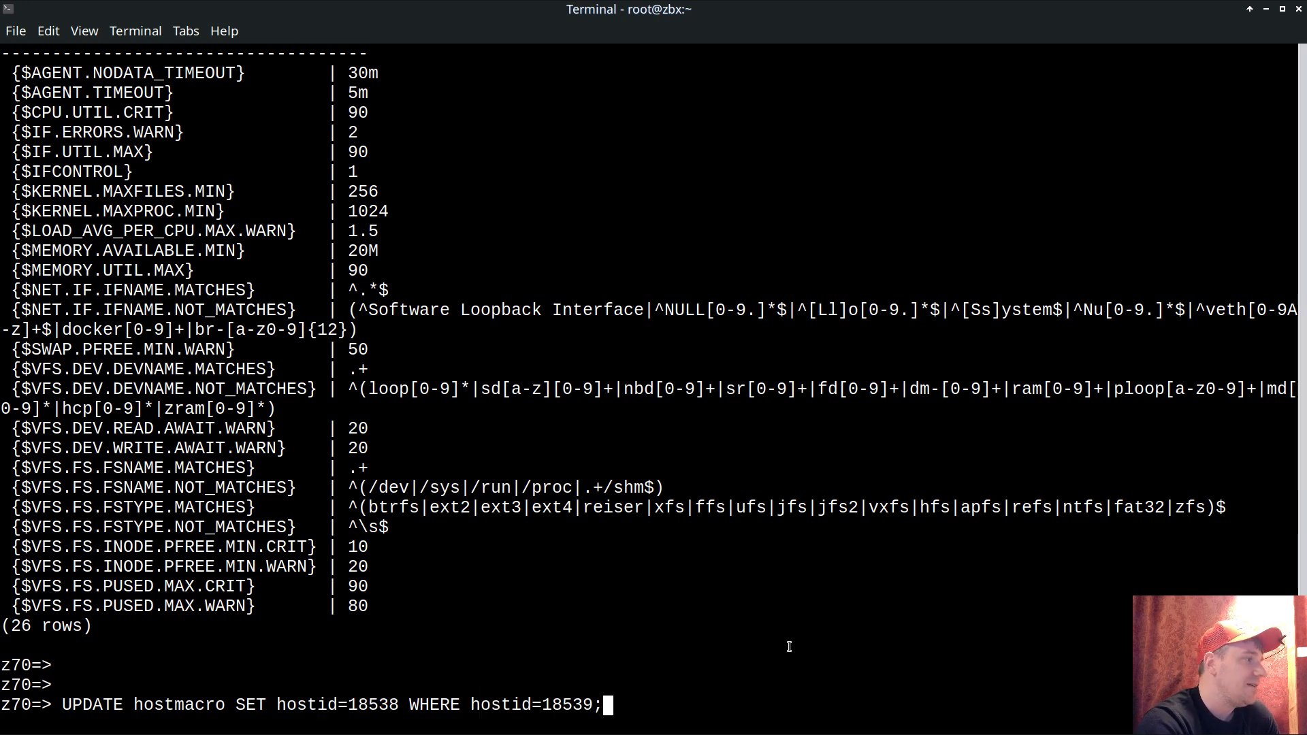
{"action": "key", "text": "alt+Tab"}
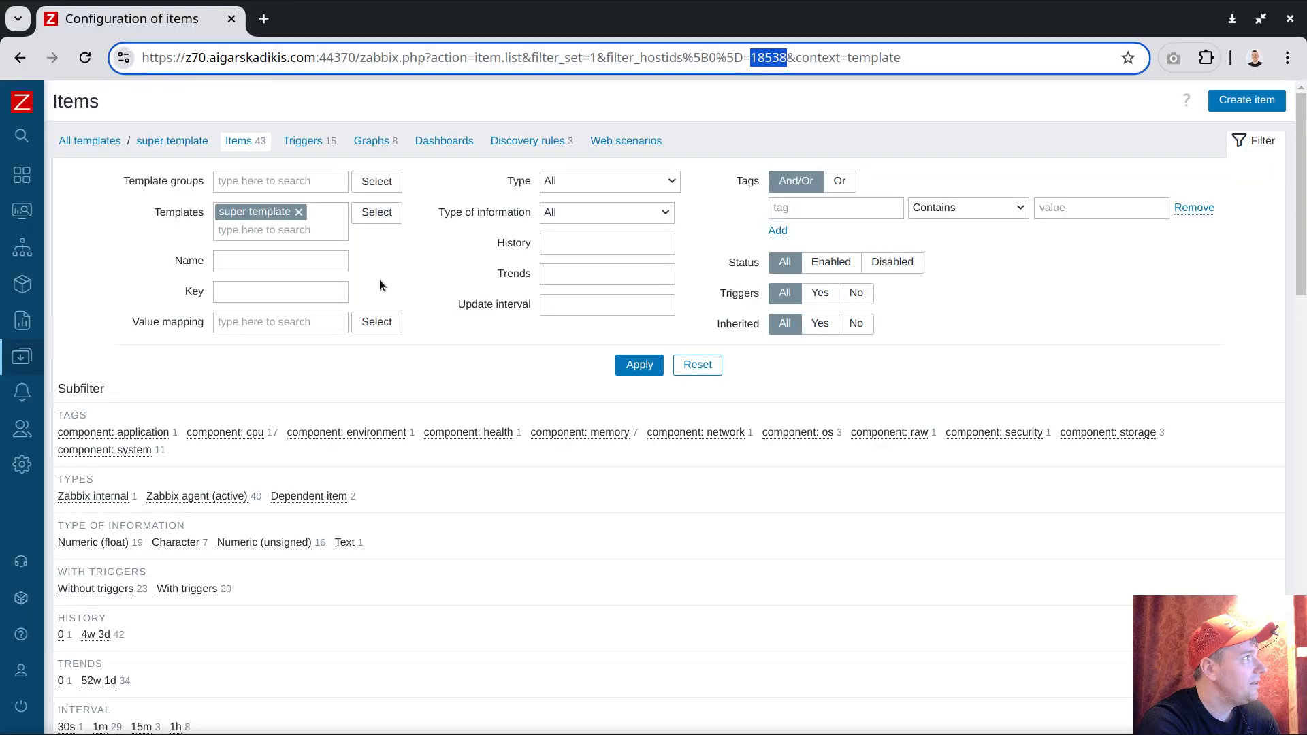
{"action": "key", "text": "alt+Tab"}
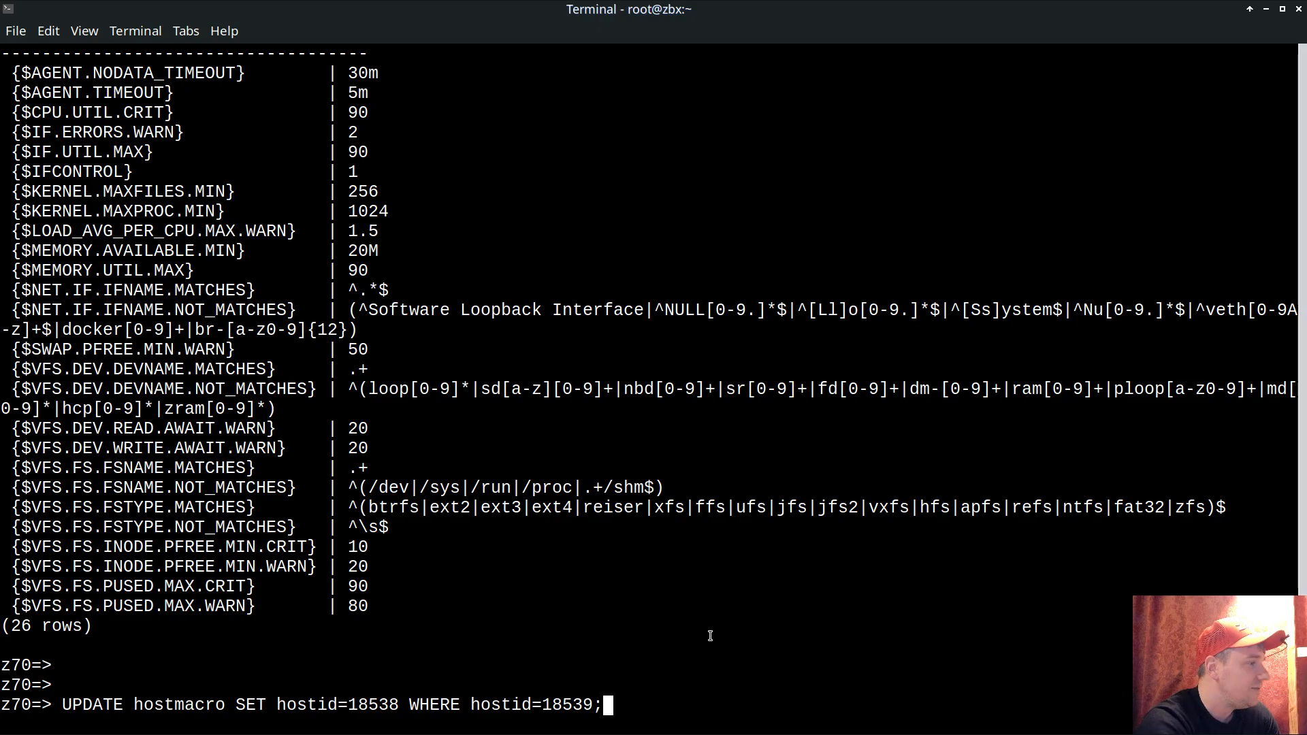
{"action": "key", "text": "Return"}
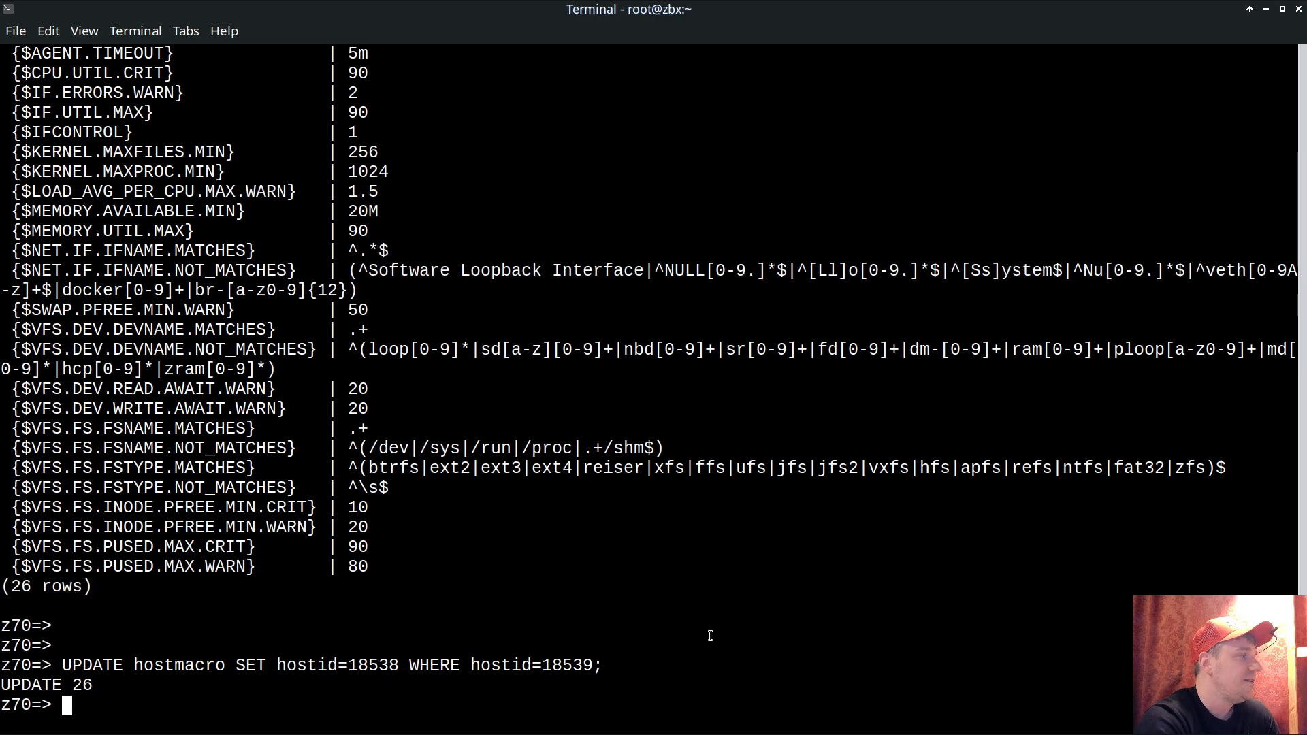
Switch back to Zabbix in the browser and review the macros of super template
{"action": "key", "text": "alt+Tab"}
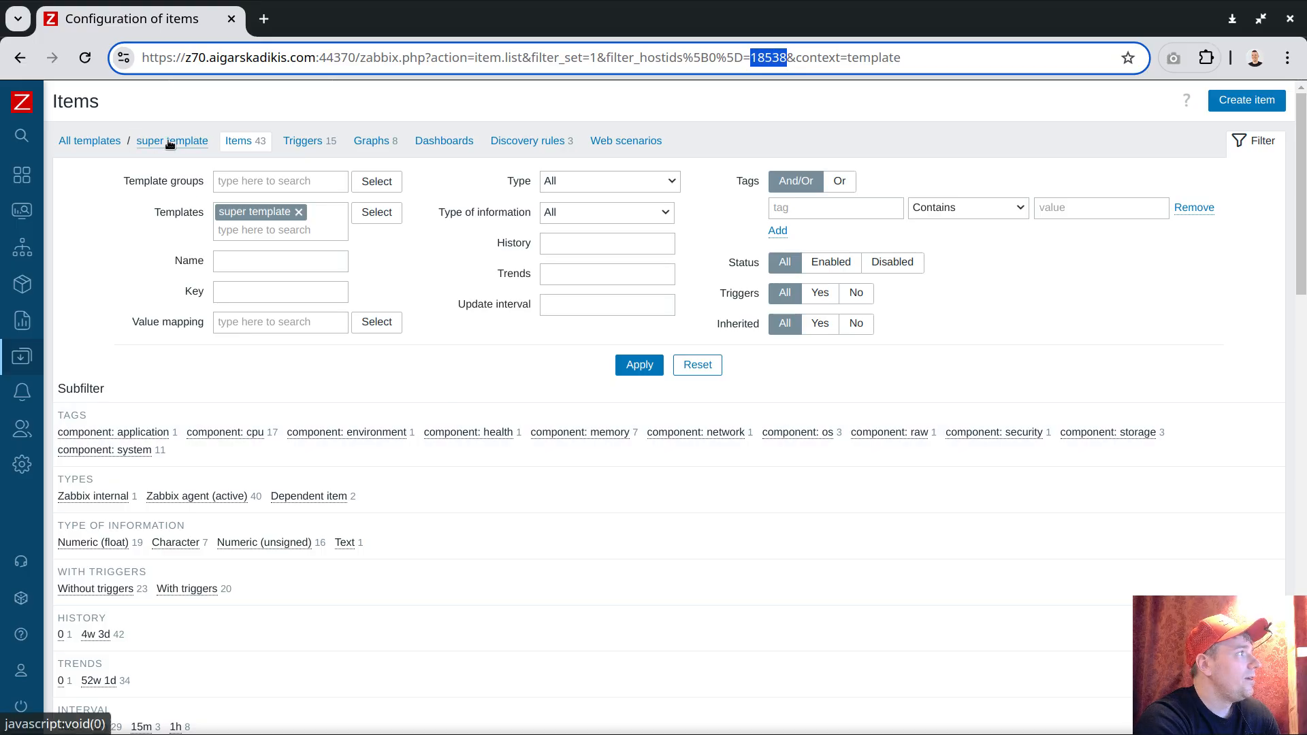
{"action": "left_click", "coordinate": [181, 140]}
{"action": "left_click", "coordinate": [181, 128]}
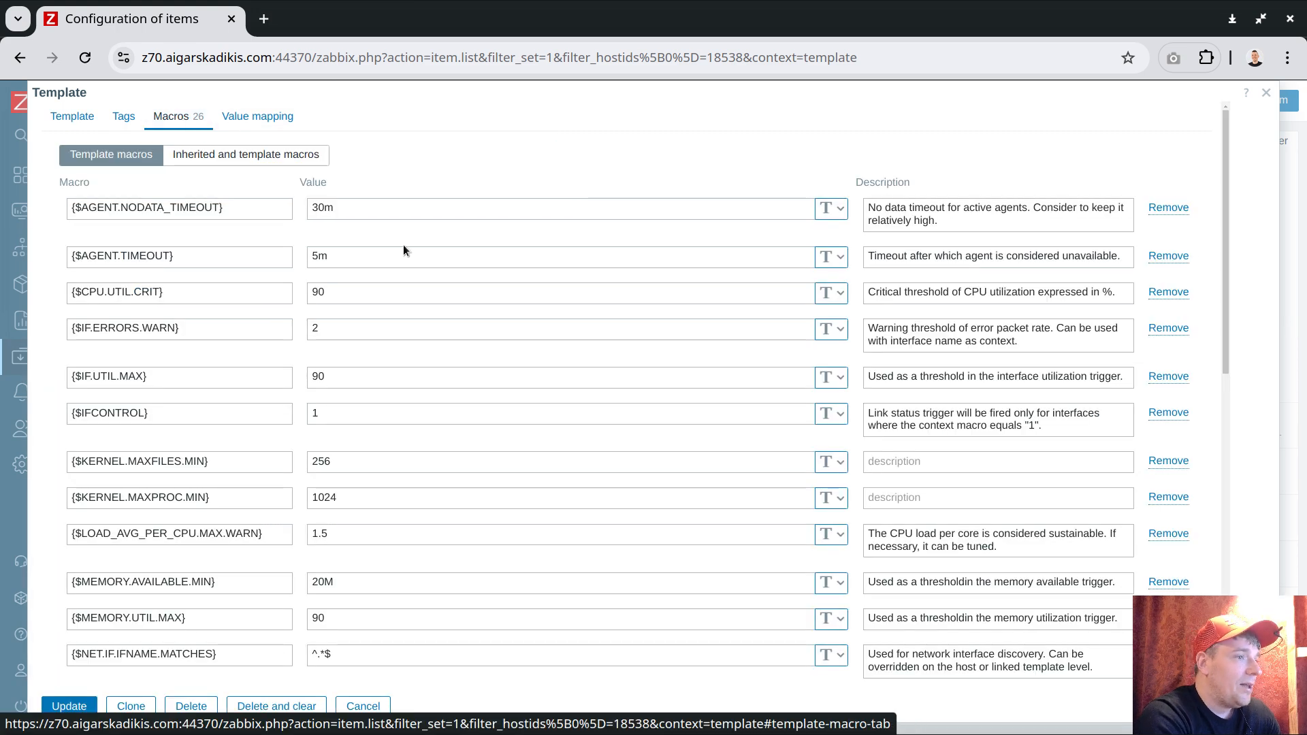
{"action": "left_click", "coordinate": [72, 116]}
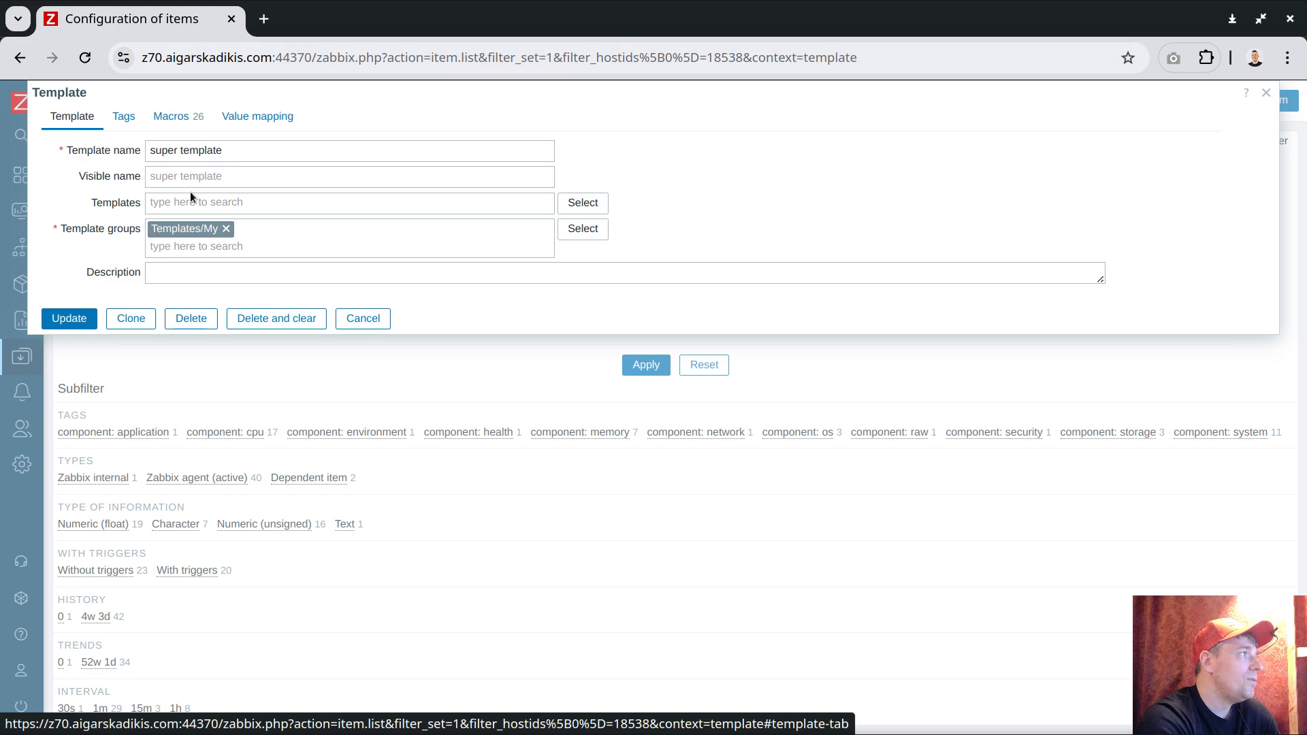
{"action": "left_click", "coordinate": [164, 210]}
{"action": "type", "text": "mysq"}
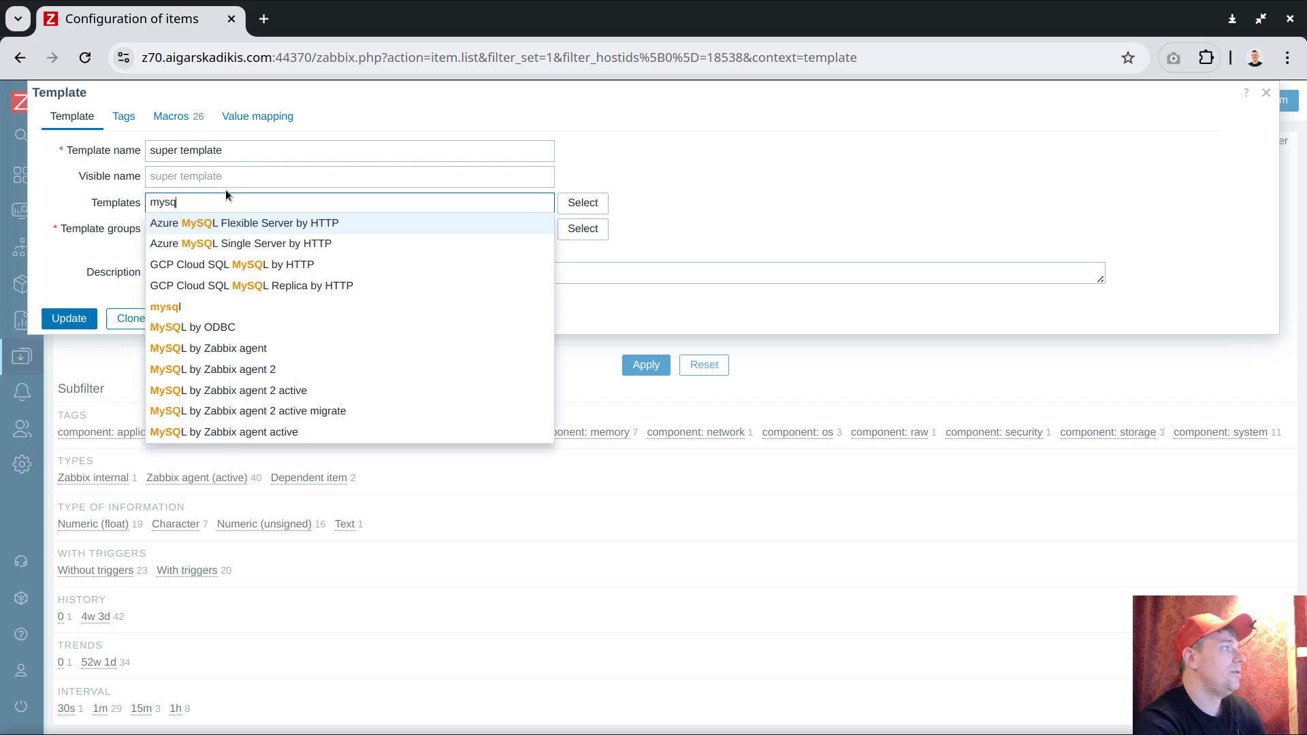
{"action": "left_click", "coordinate": [269, 390]}
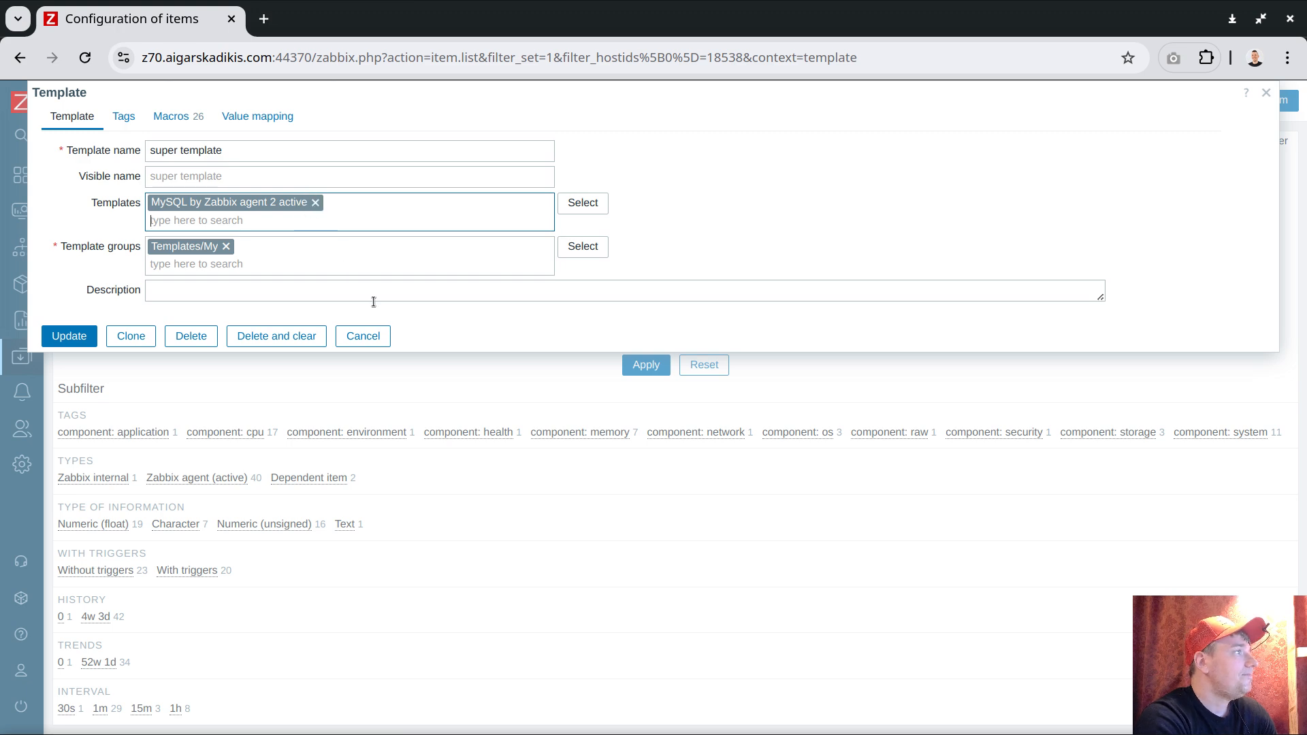
{"action": "left_click", "coordinate": [374, 342]}
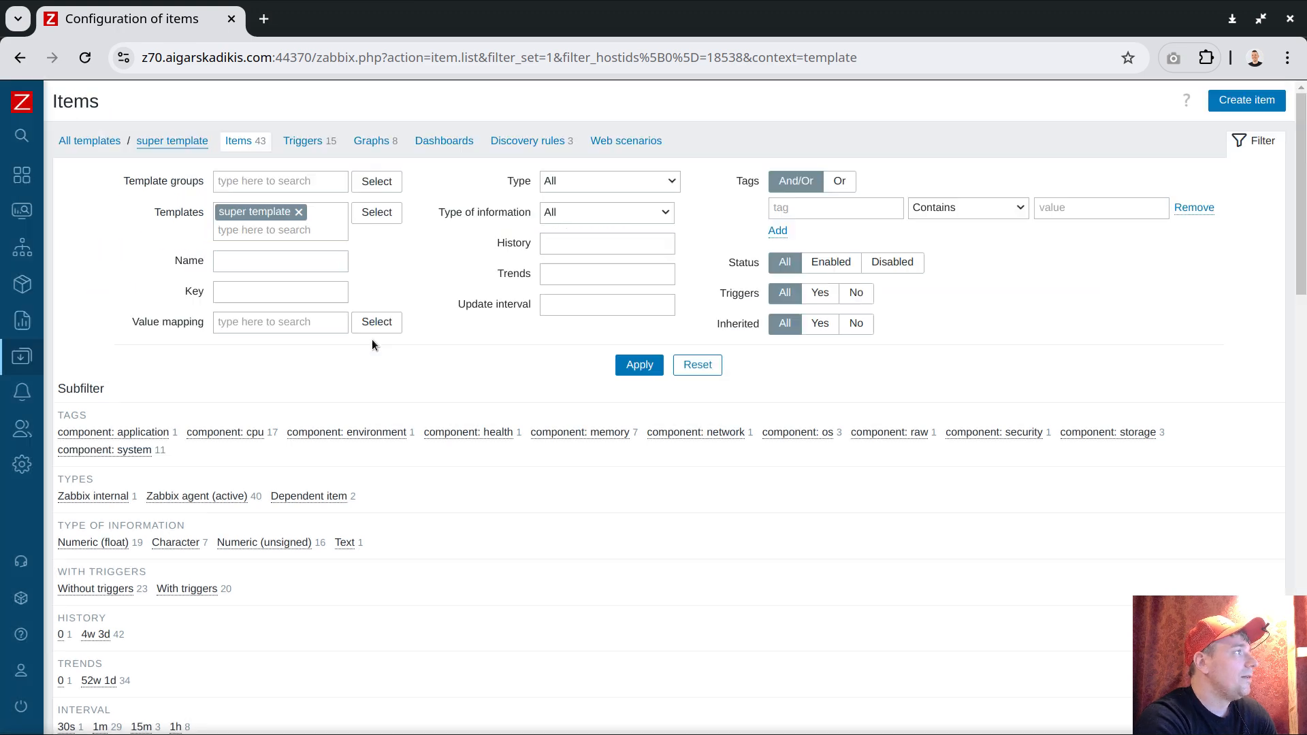
Go back to the list of all templates and filter it by the name "mysql"
{"action": "left_click", "coordinate": [89, 141]}
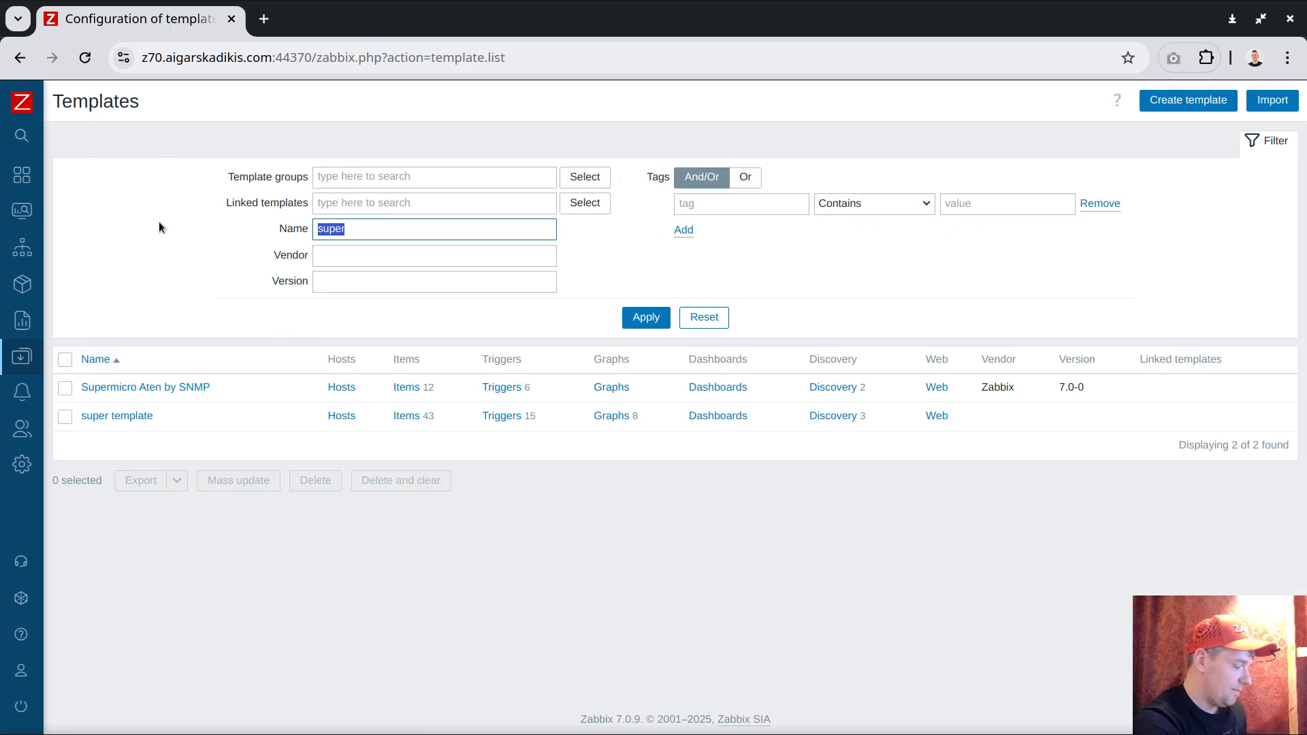
{"action": "type", "text": "my"}
{"action": "key", "text": "BackSpace"}
{"action": "key", "text": "BackSpace"}
{"action": "type", "text": "mysql"}
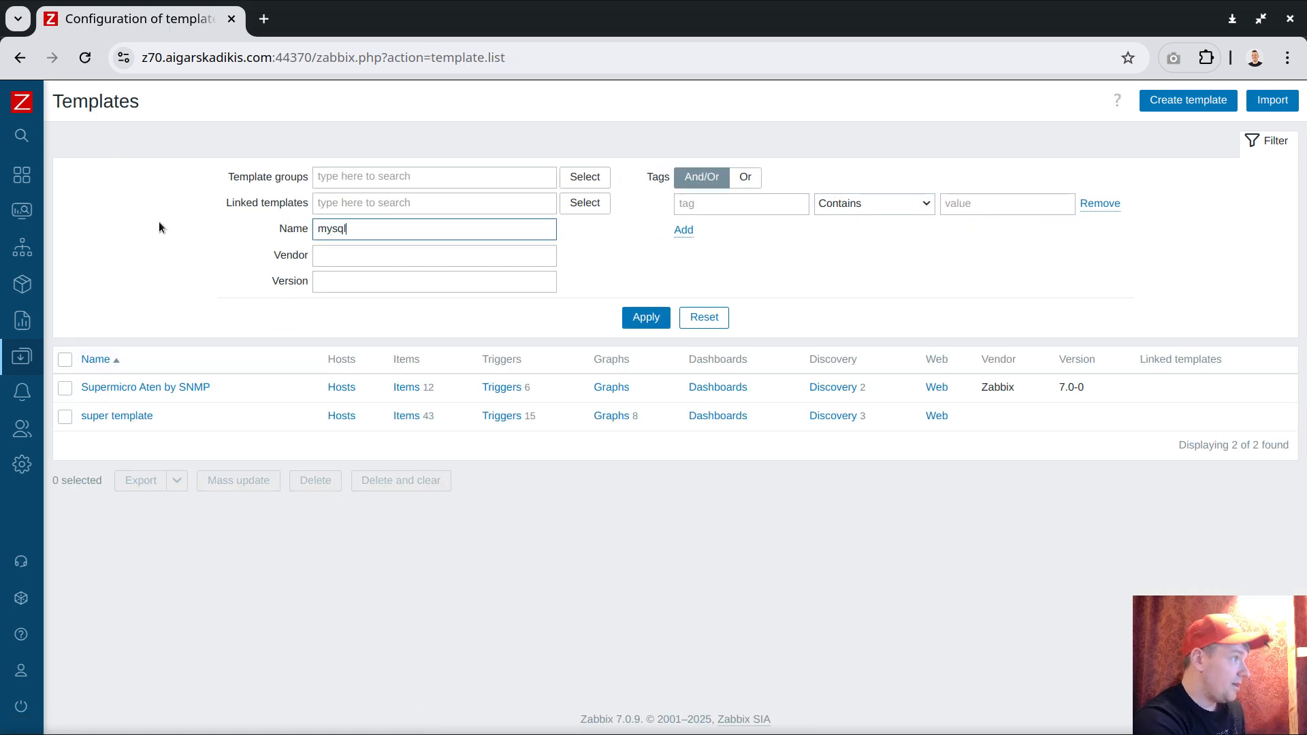
{"action": "key", "text": "Return"}
{"action": "scroll", "coordinate": [279, 568], "scroll_direction": "down", "scroll_amount": 2}
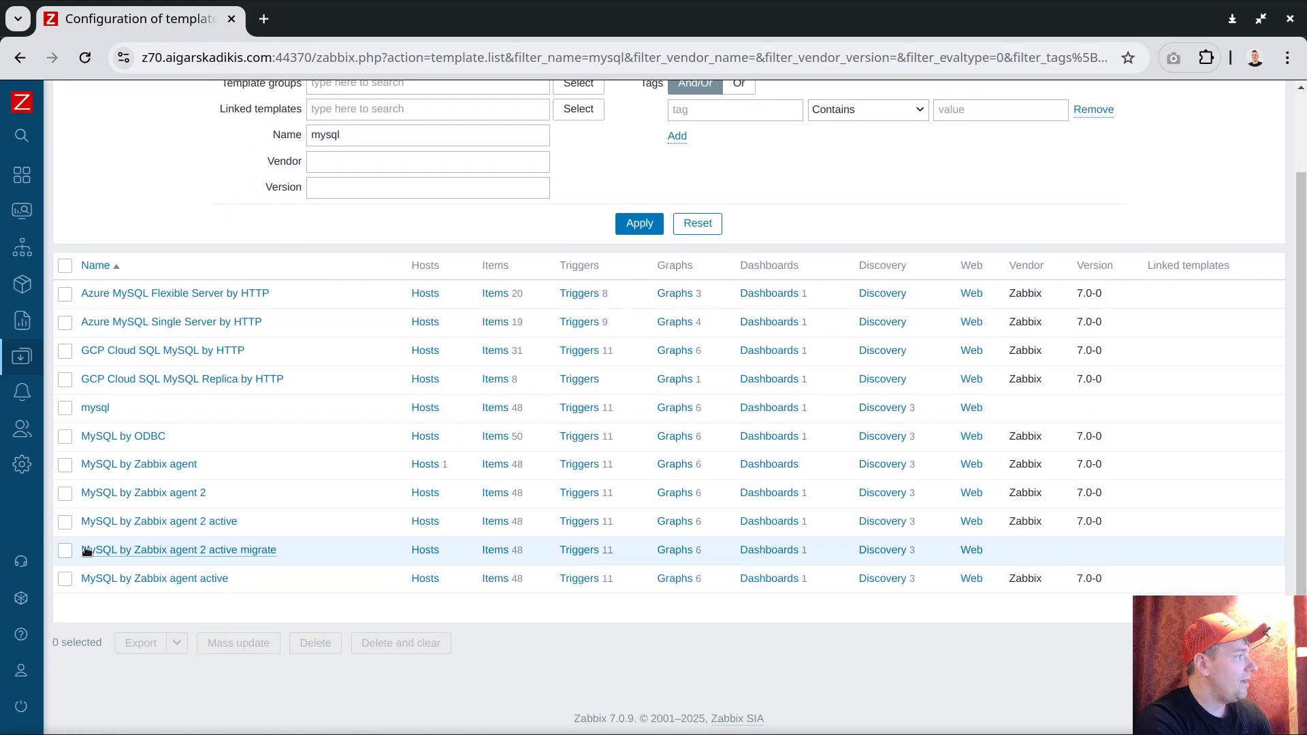
Delete and clear the existing "MySQL by Zabbix agent 2 active migrate" template
{"action": "left_click", "coordinate": [66, 549]}
{"action": "left_click", "coordinate": [401, 642]}
{"action": "left_click", "coordinate": [784, 217]}
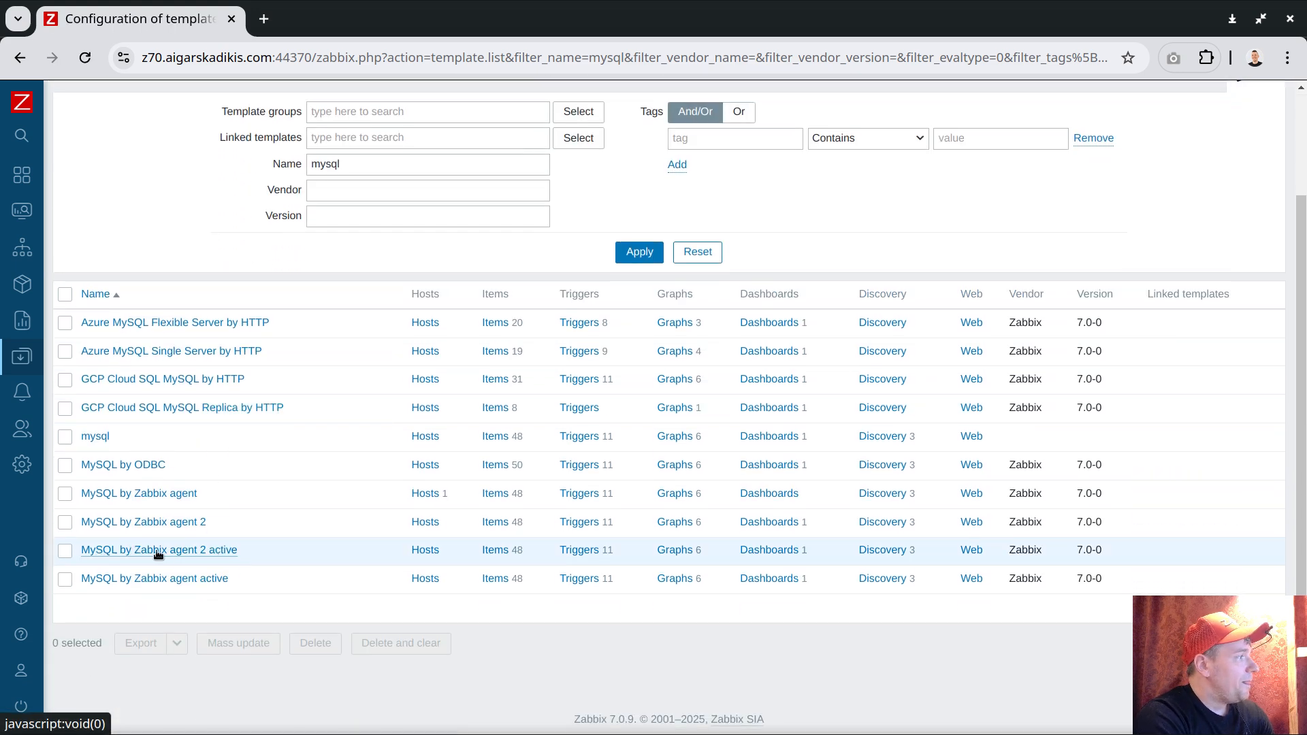
Clone the "MySQL by Zabbix agent 2 active" template under the name "MySQL by Zabbix agent 2 active migrate"
{"action": "left_click", "coordinate": [185, 549]}
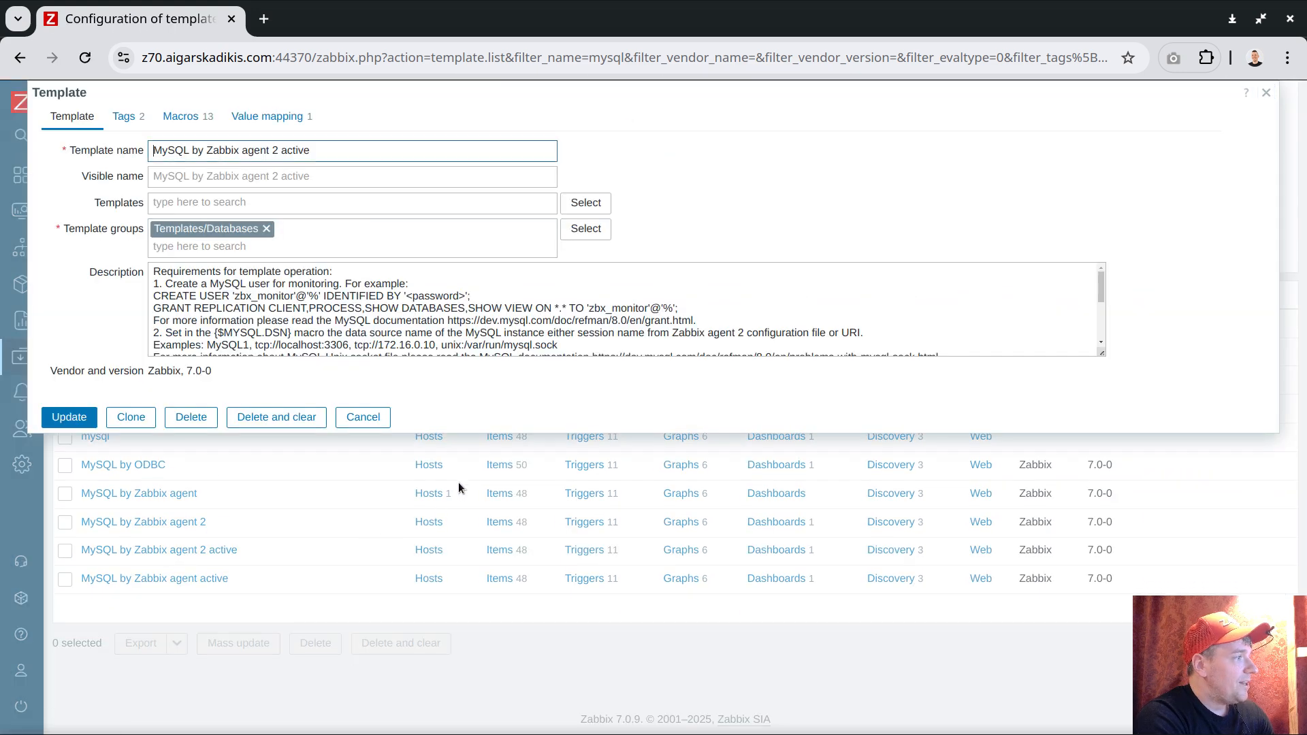
{"action": "left_click", "coordinate": [131, 417]}
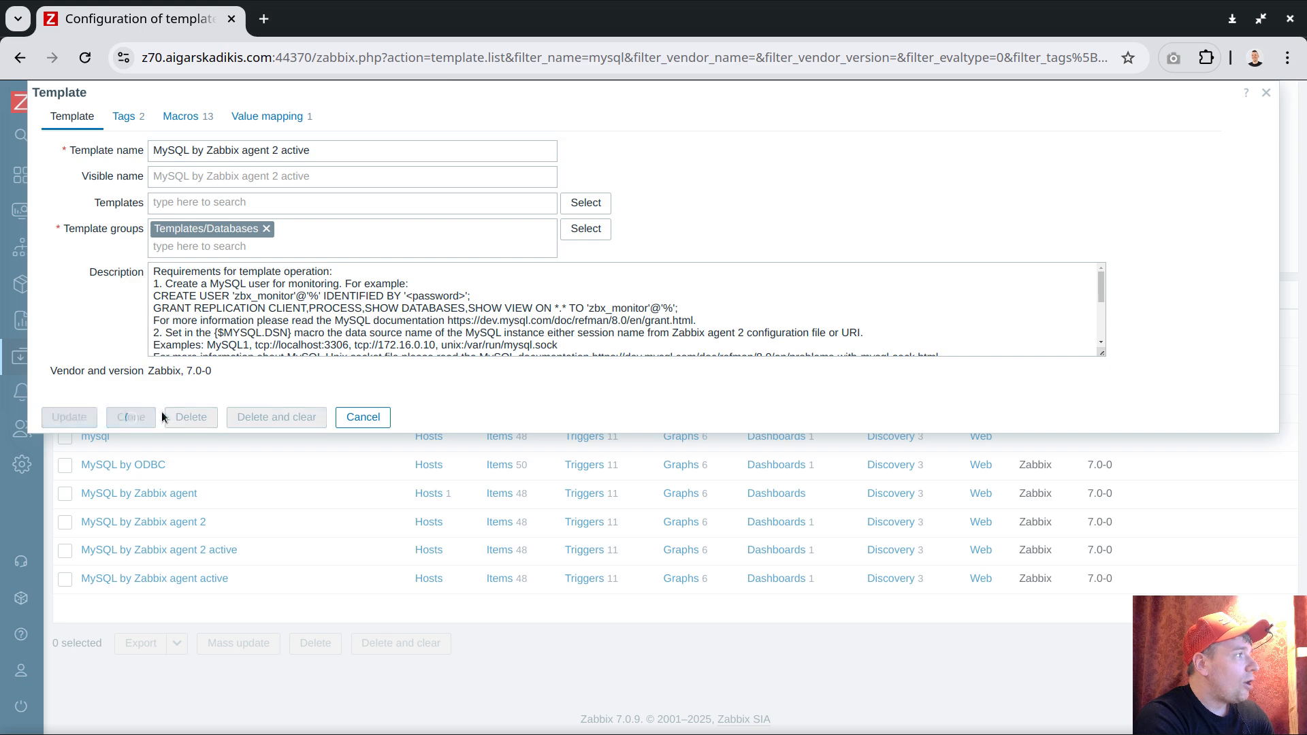
{"action": "left_click", "coordinate": [324, 150]}
{"action": "type", "text": "migrate"}
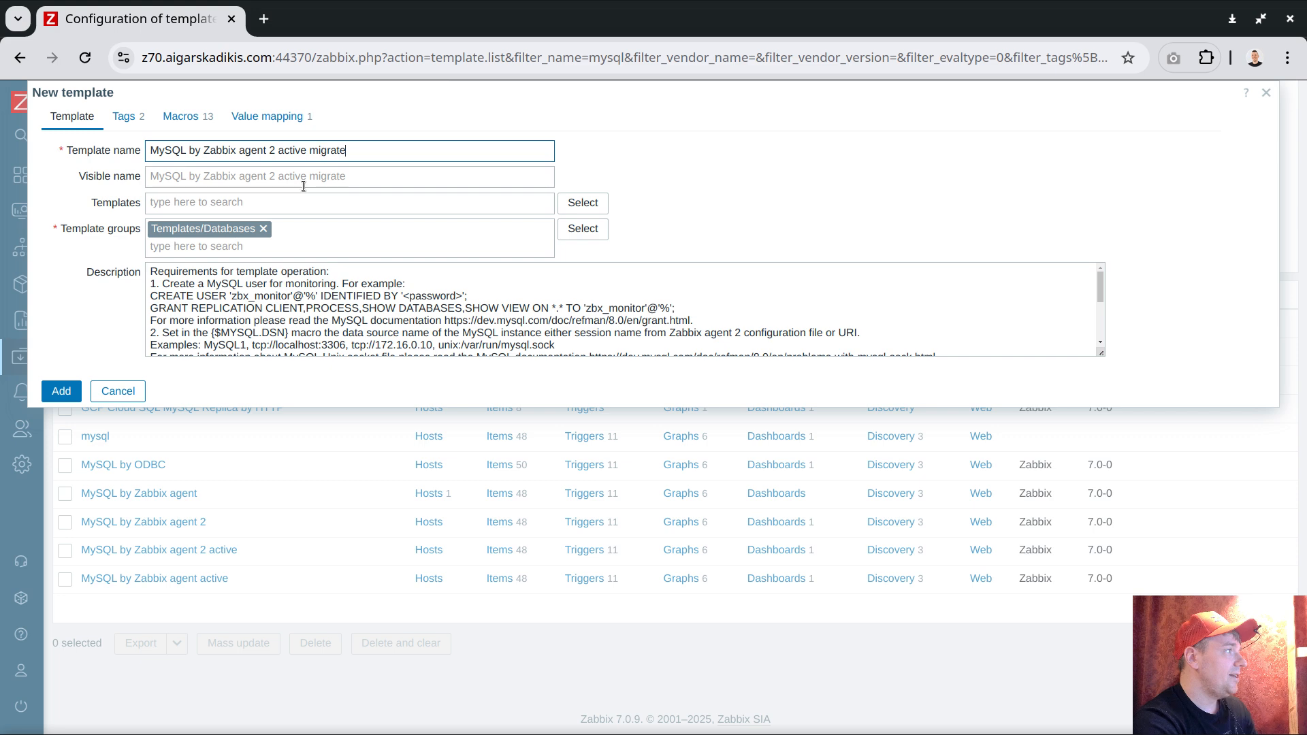
{"action": "left_click", "coordinate": [63, 391]}
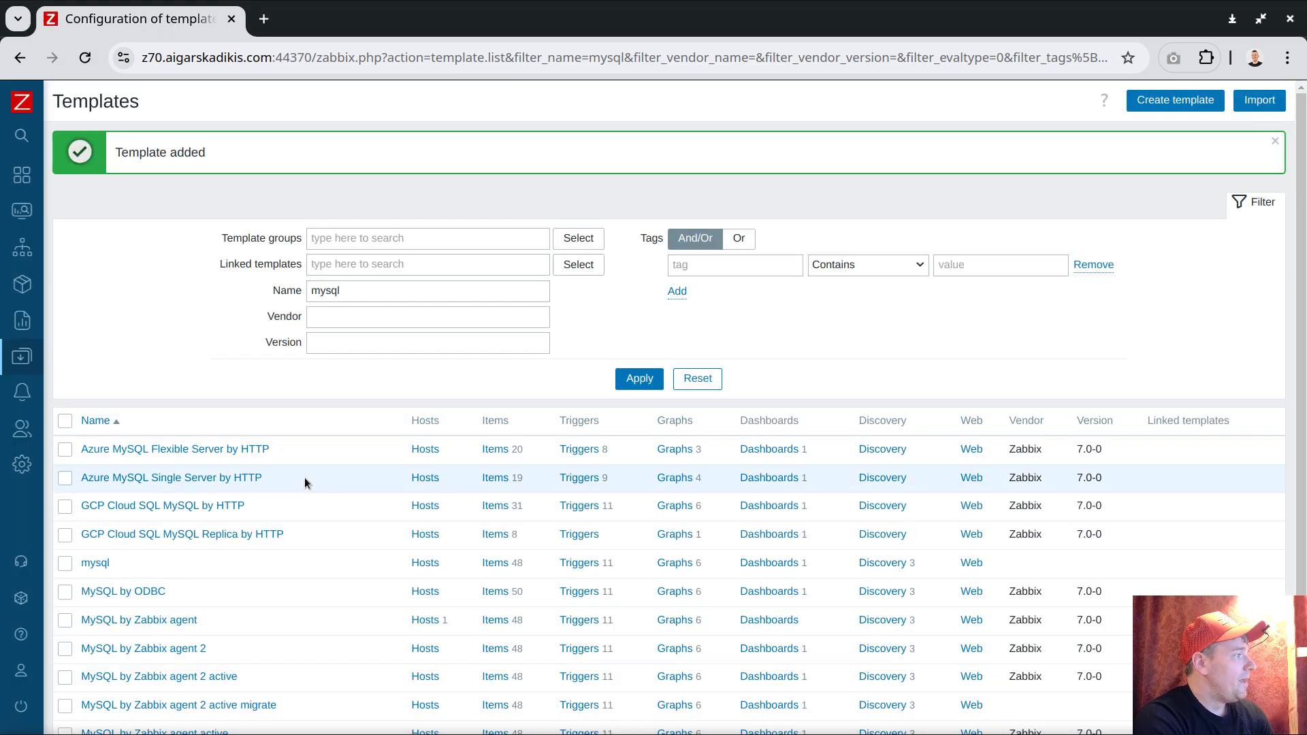
Filter the template list by the name "super"
{"action": "scroll", "coordinate": [304, 476], "scroll_direction": "down", "scroll_amount": 3}
{"action": "double_click", "coordinate": [360, 139]}
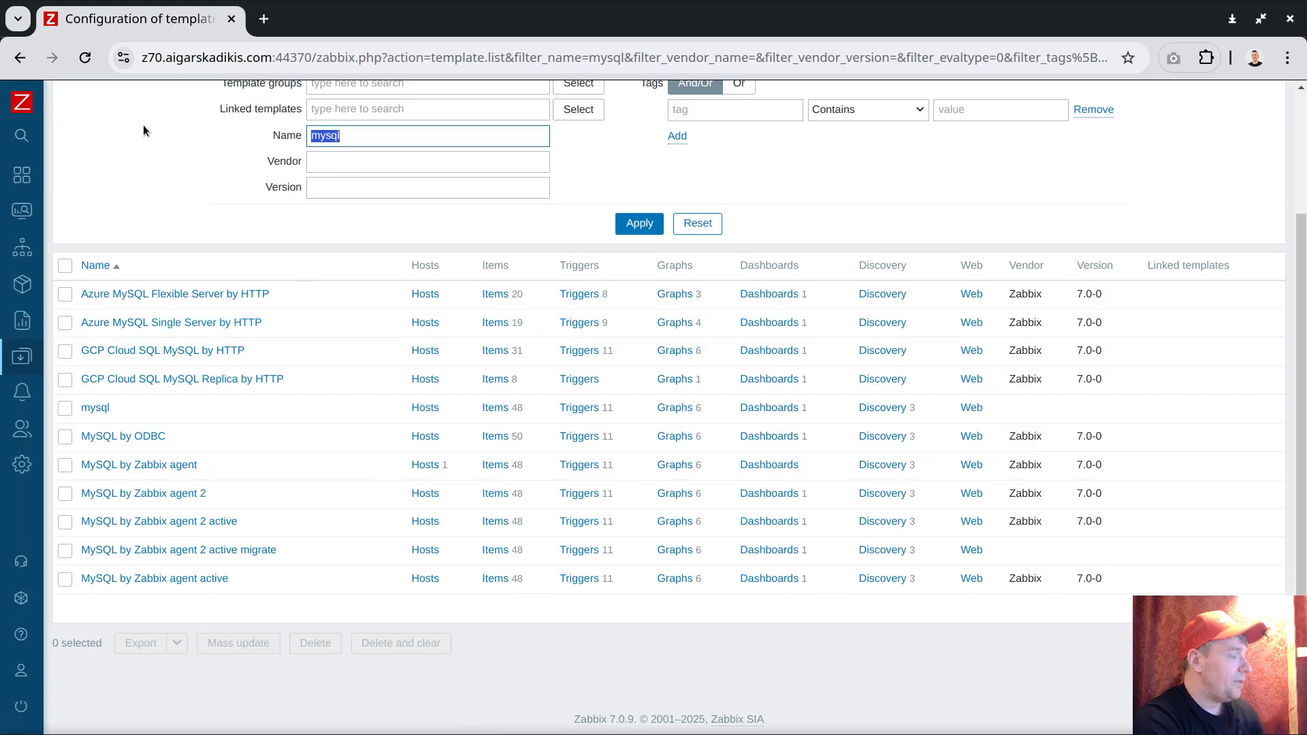
{"action": "type", "text": "super"}
{"action": "key", "text": "Return"}
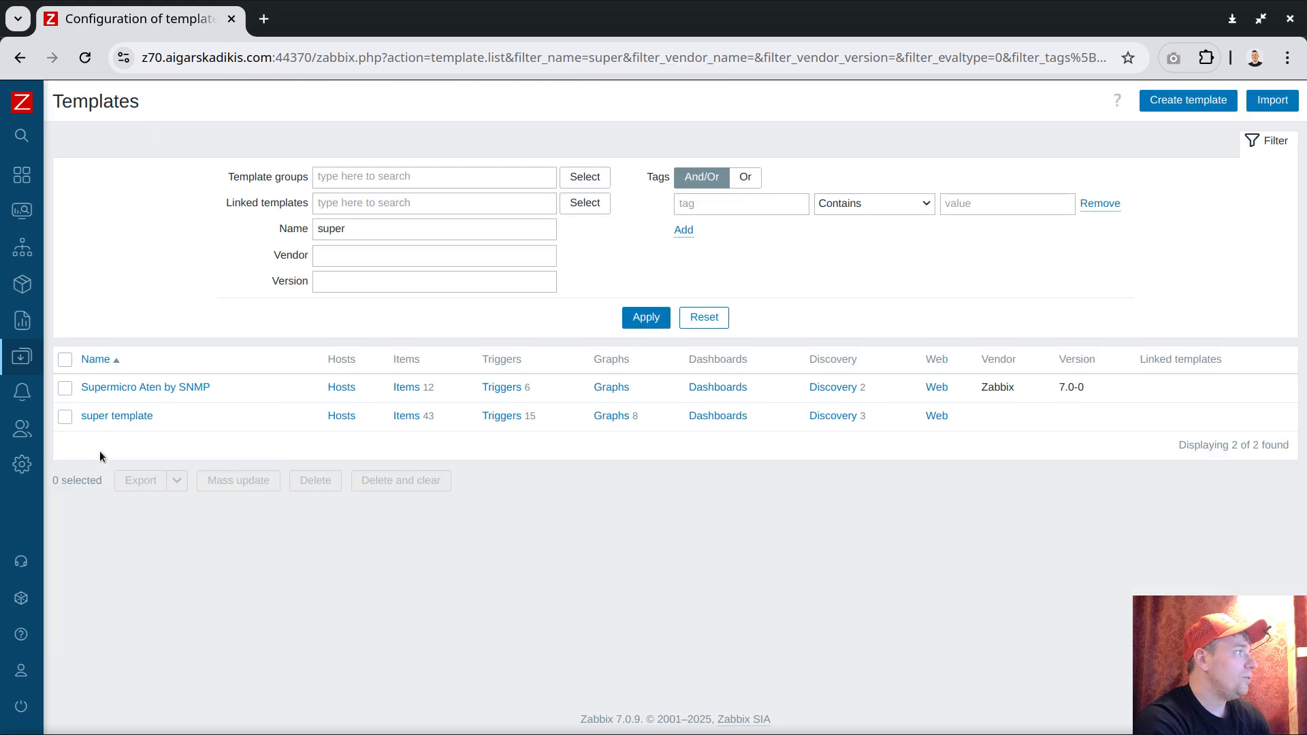
Link "MySQL by Zabbix agent 2 active migrate" to super template and save the template
{"action": "left_click", "coordinate": [111, 415]}
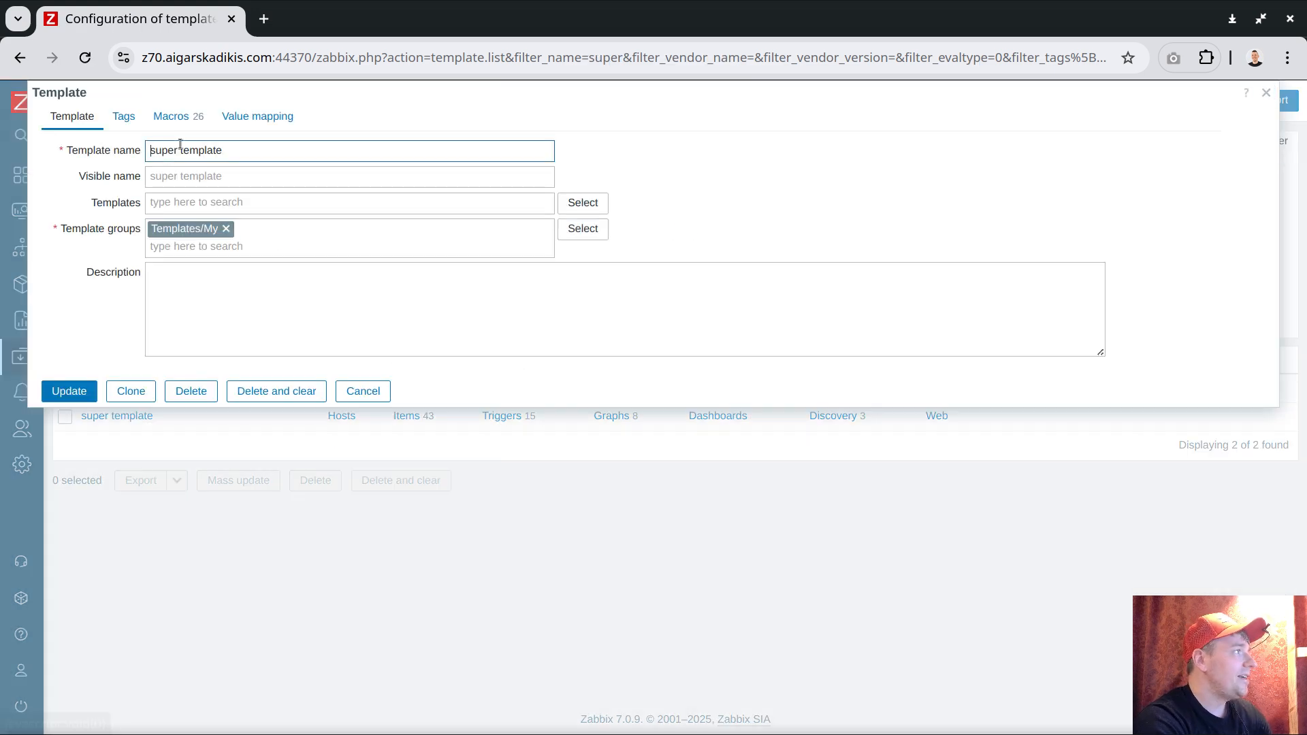
{"action": "left_click", "coordinate": [184, 203]}
{"action": "type", "text": "migra"}
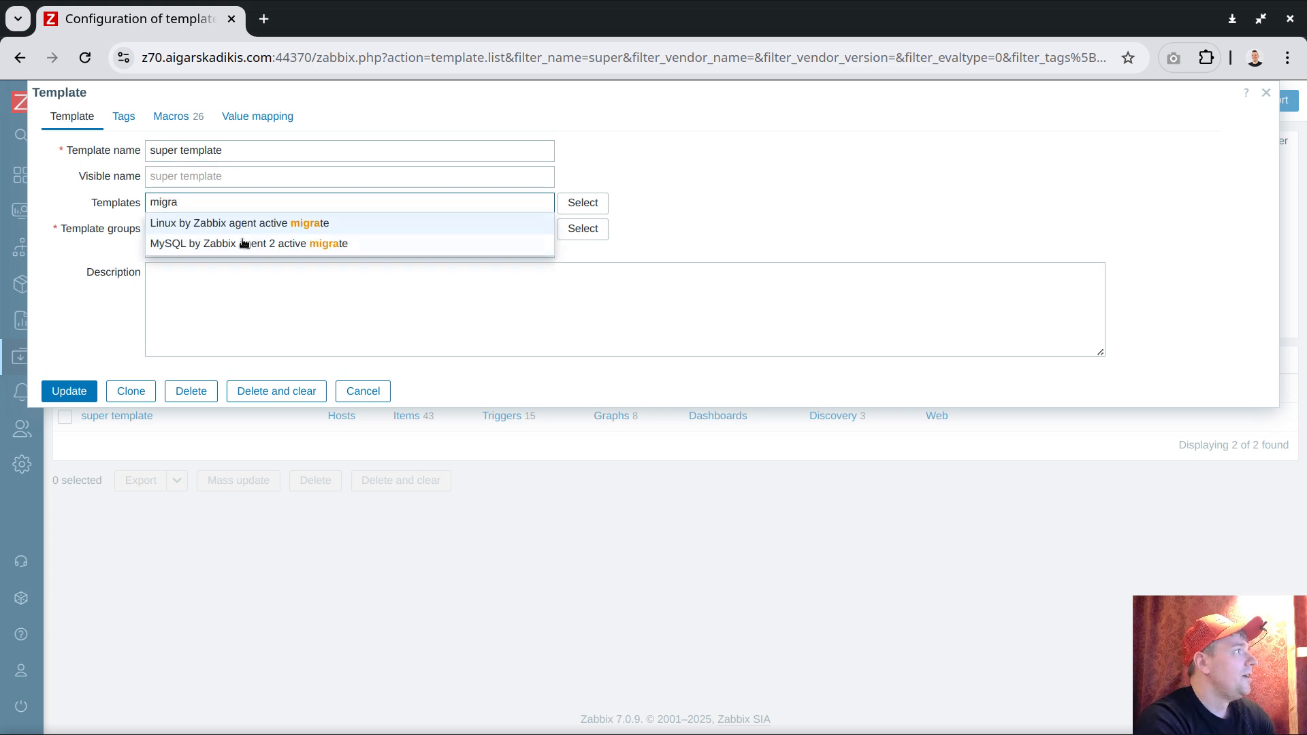
{"action": "left_click", "coordinate": [275, 244]}
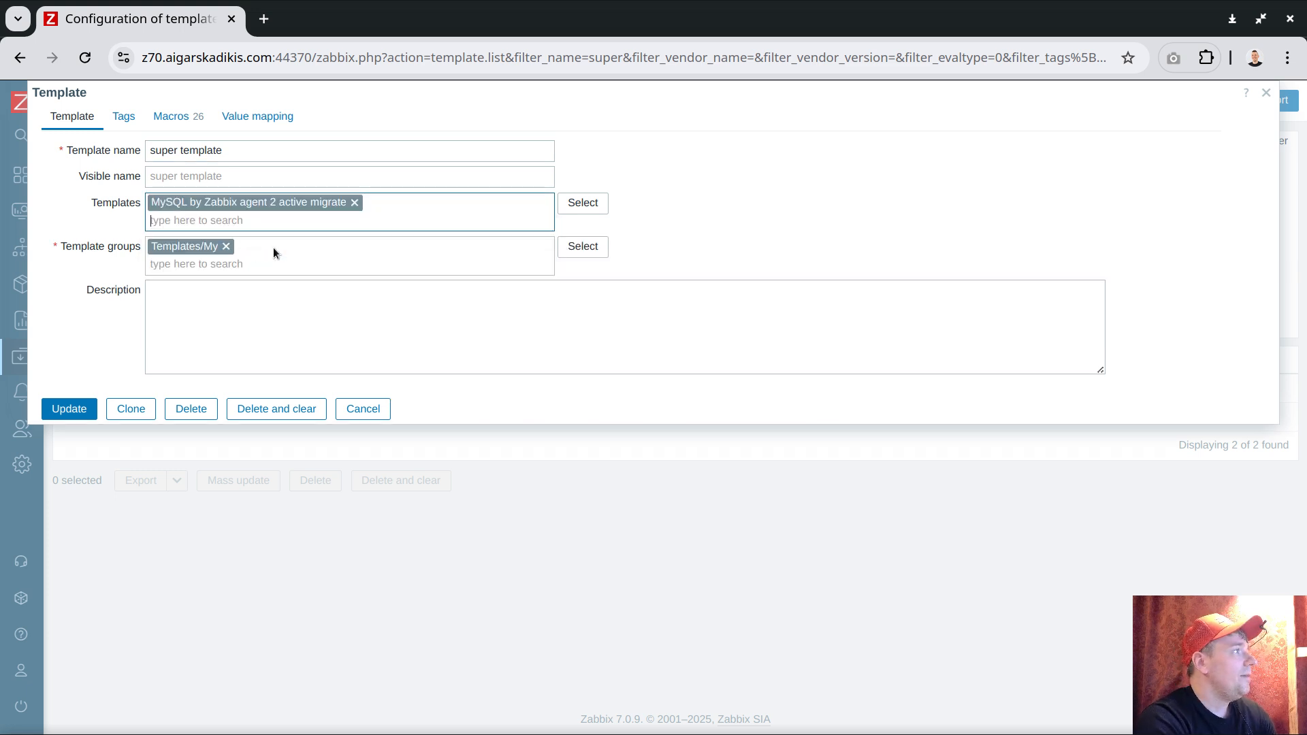
{"action": "left_click", "coordinate": [80, 411]}
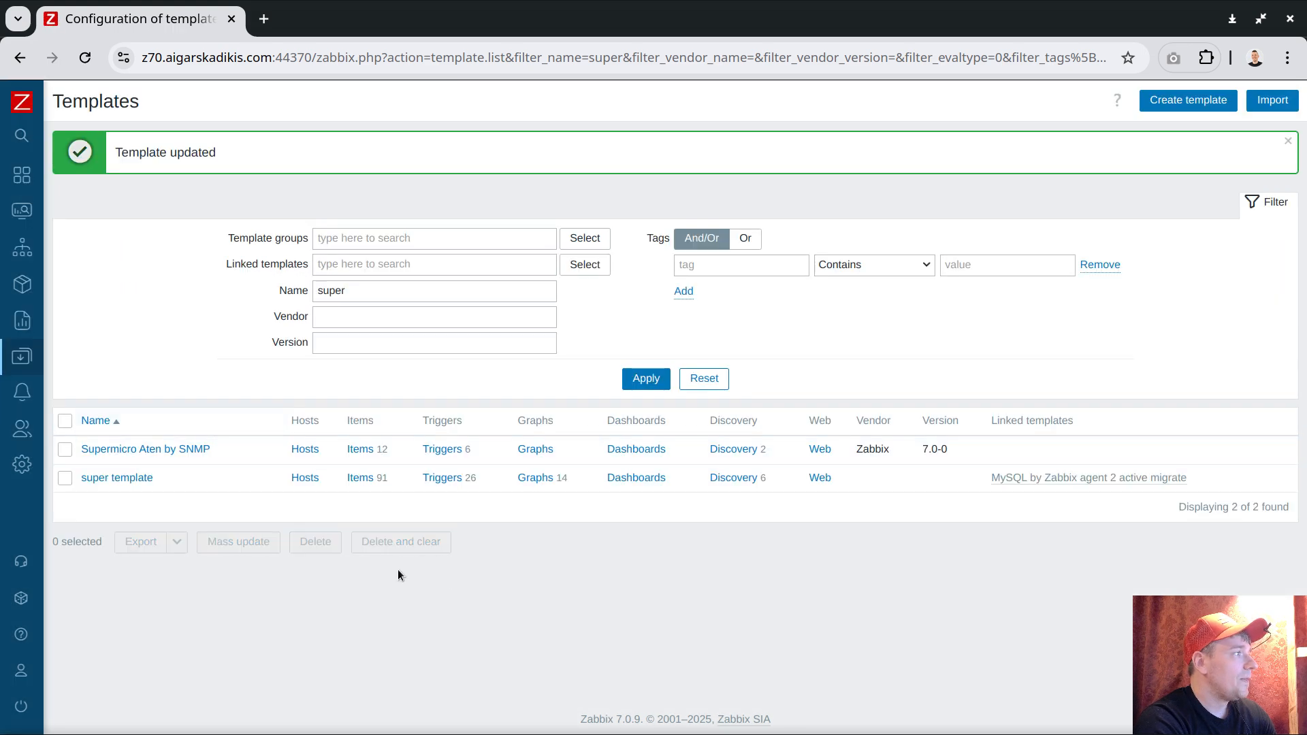
Check super template's item count and review its settings and those of the linked MySQL migrate template
{"action": "left_click_drag", "start_coordinate": [337, 478], "coordinate": [382, 478]}
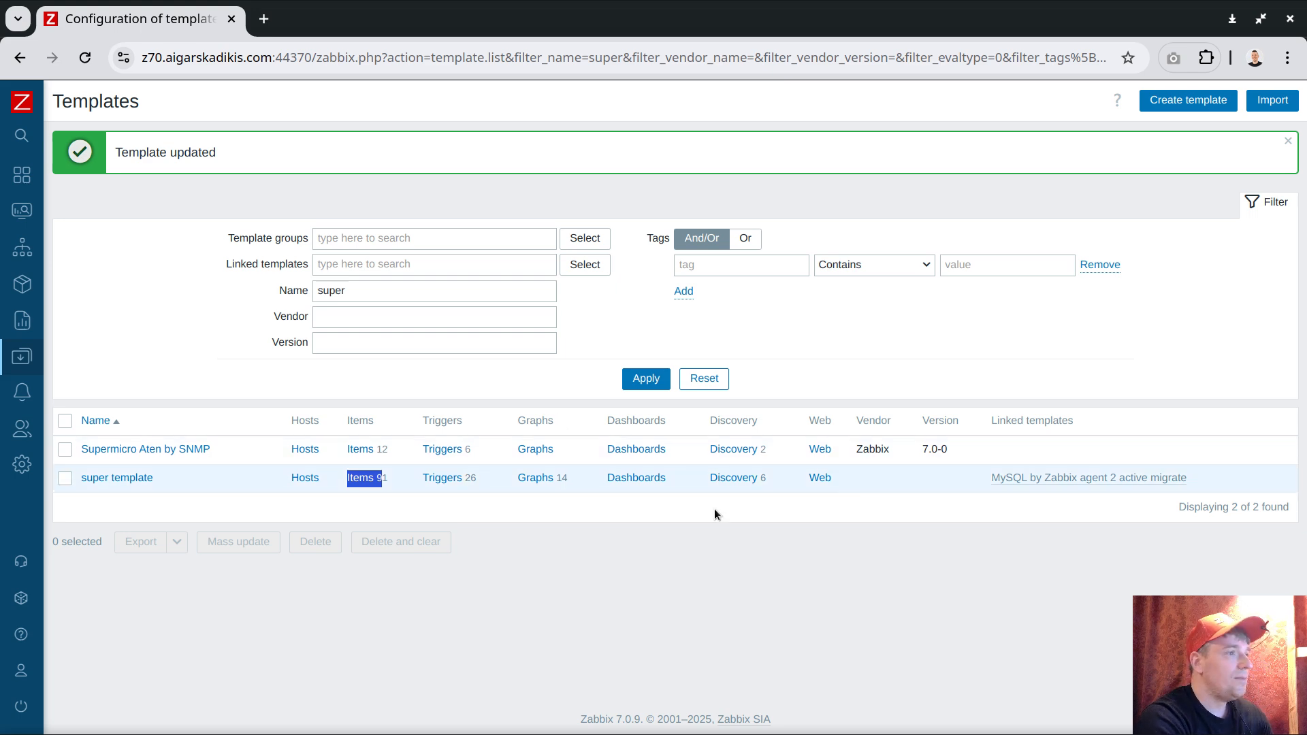
{"action": "left_click", "coordinate": [112, 478]}
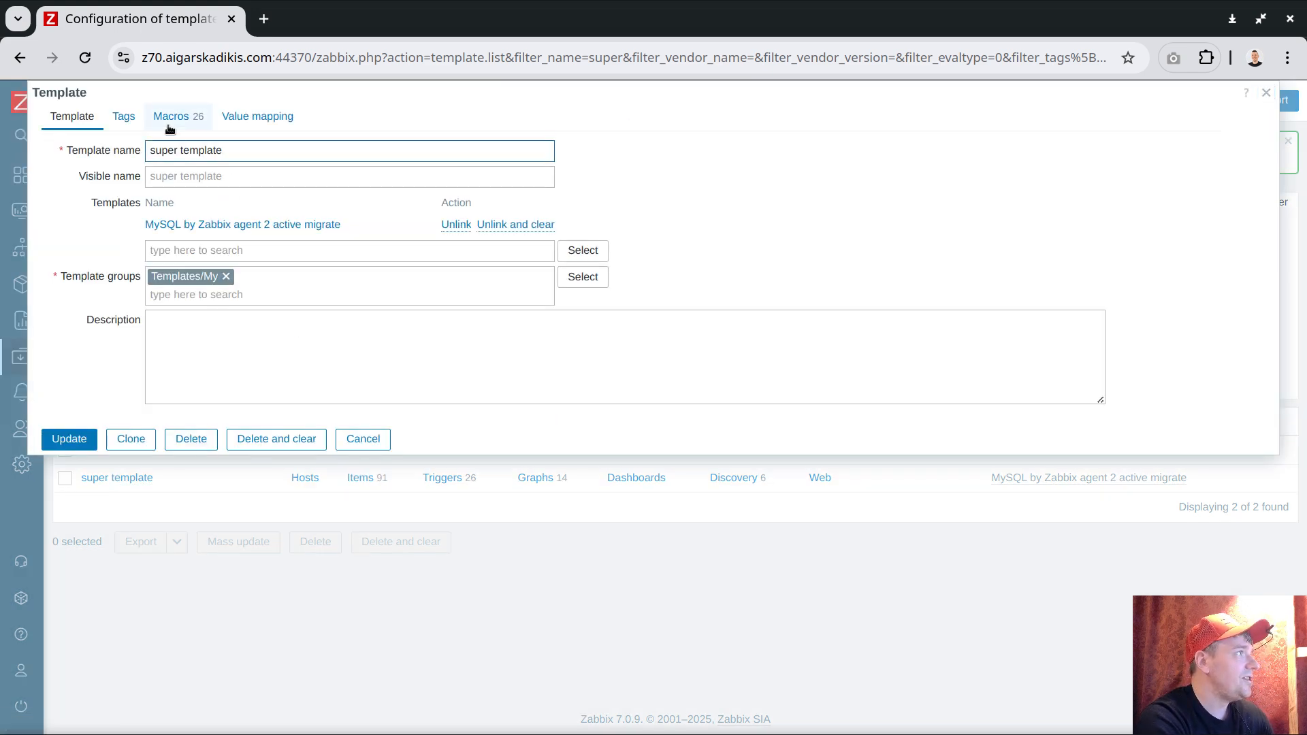
{"action": "left_click", "coordinate": [362, 439]}
{"action": "left_click", "coordinate": [1007, 477]}
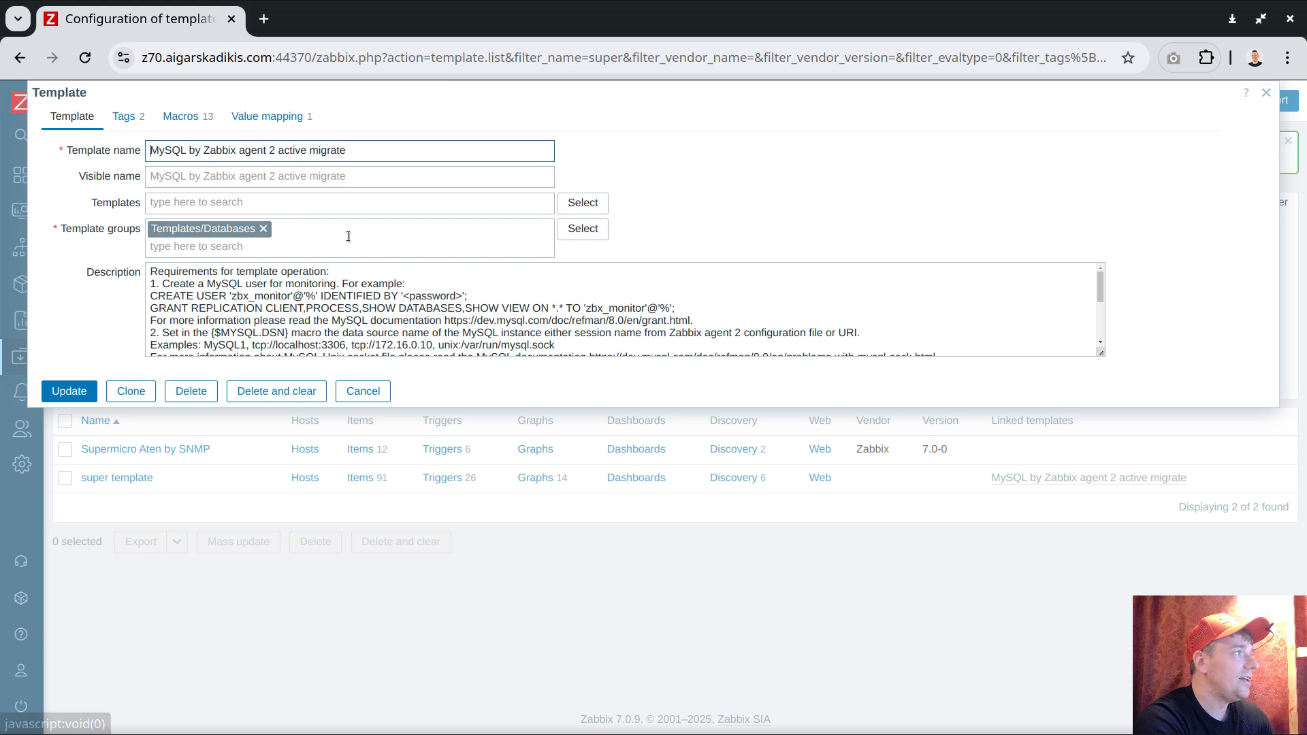
{"action": "left_click", "coordinate": [362, 390]}
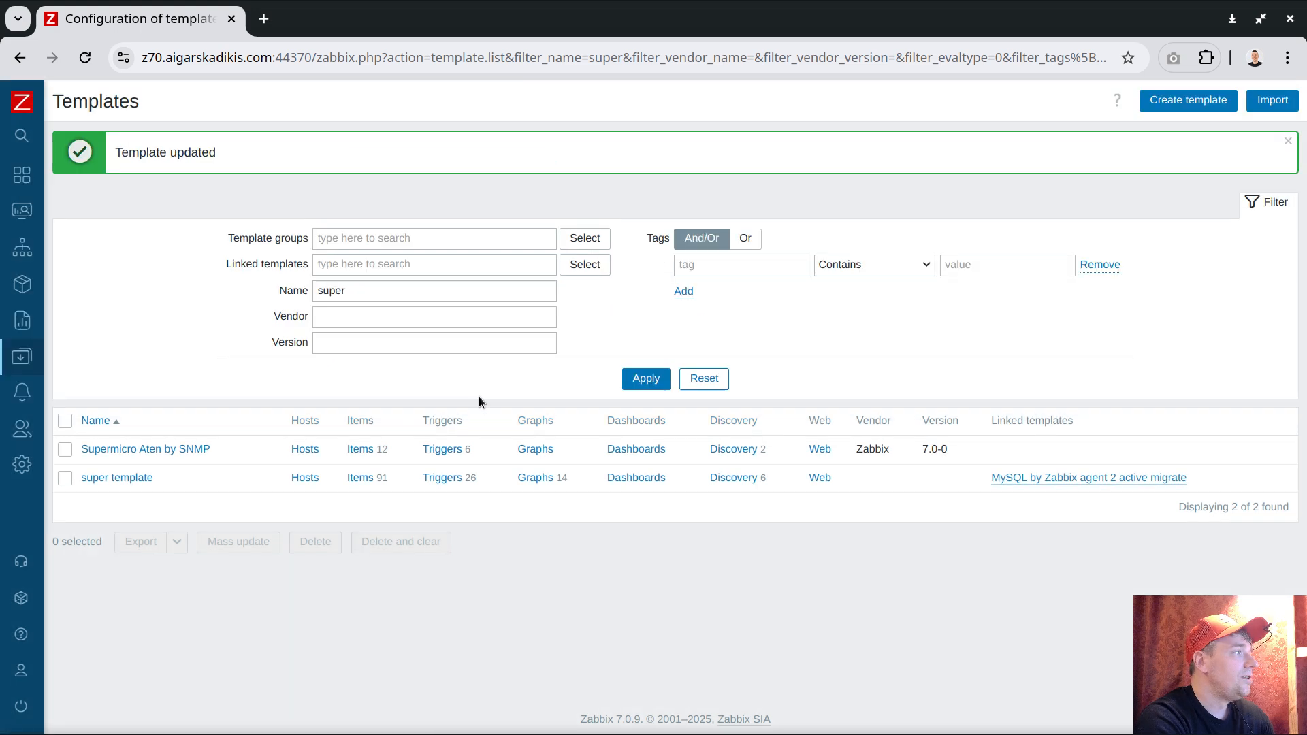
Filter templates by "migrate" and open the items of the MySQL migrate template to read its host ID from the URL
{"action": "double_click", "coordinate": [381, 294]}
{"action": "type", "text": "migrate"}
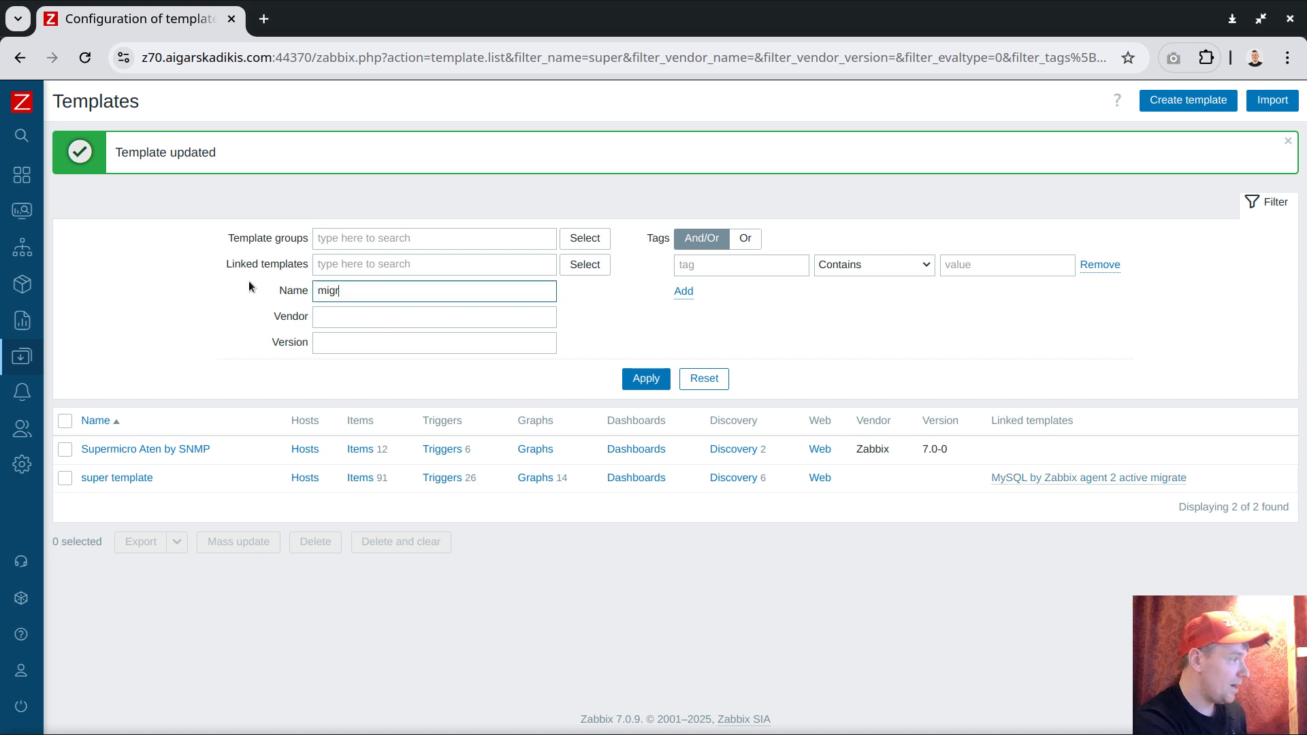
{"action": "key", "text": "Return"}
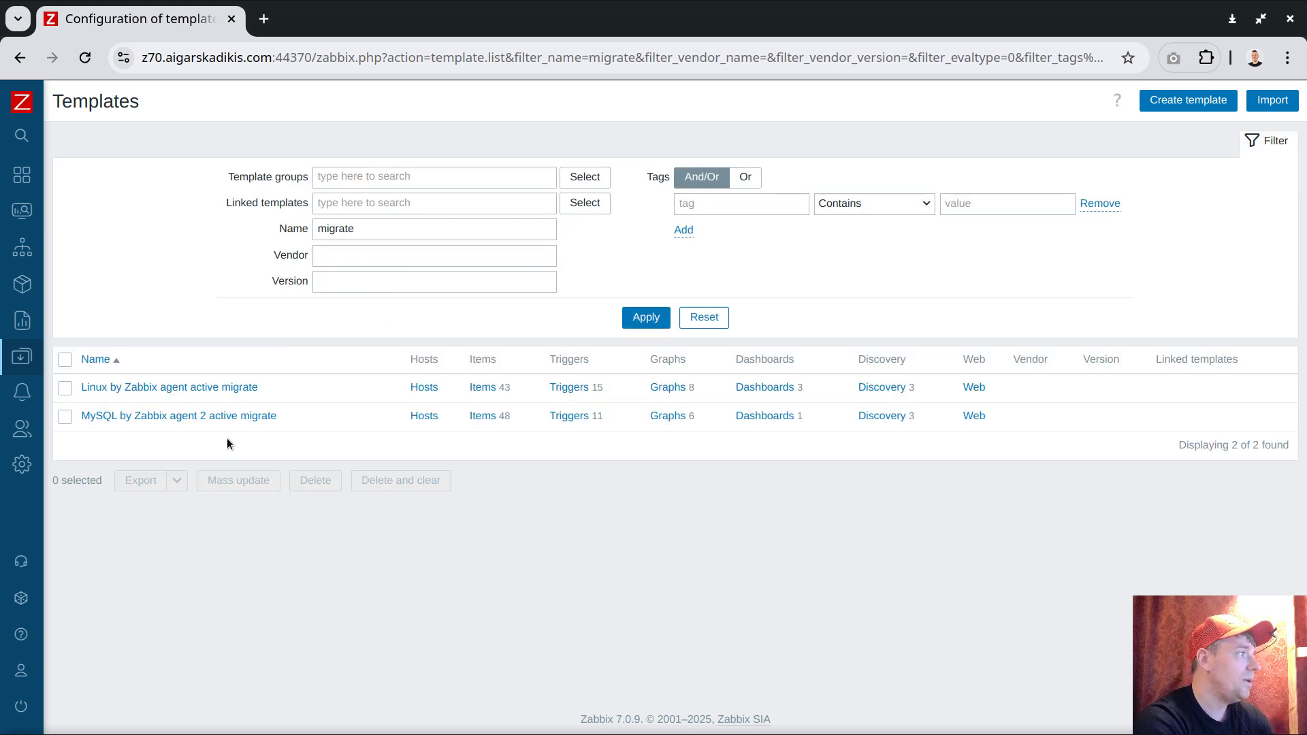
{"action": "left_click", "coordinate": [489, 416]}
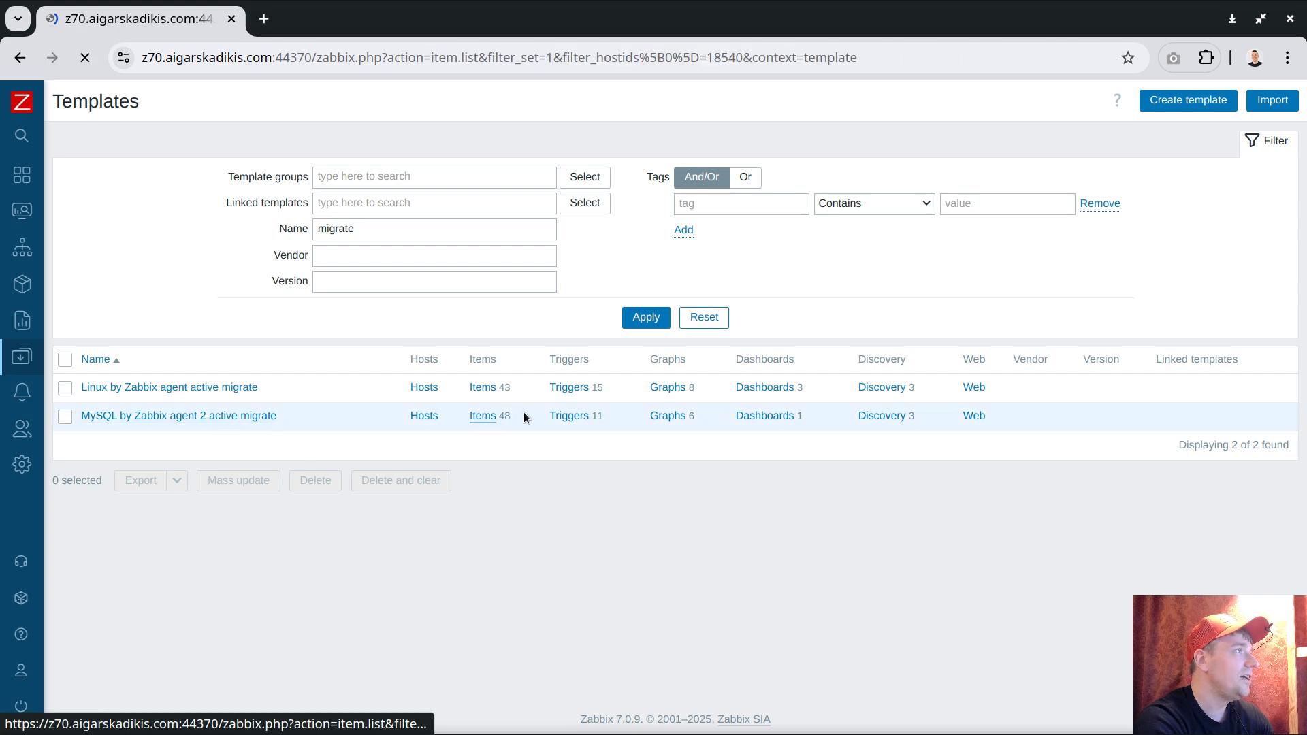
{"action": "left_click_drag", "start_coordinate": [735, 58], "coordinate": [744, 58]}
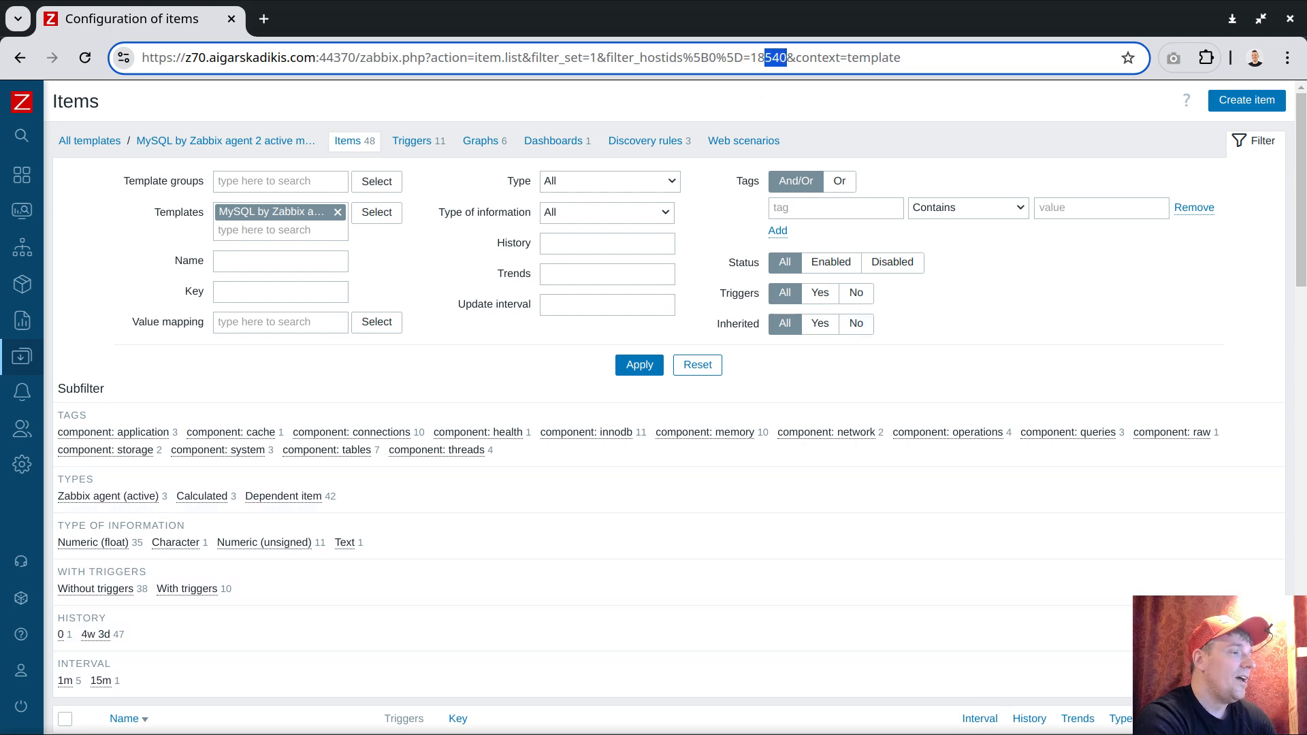
Switch to the terminal and reuse the previous hostmacro update statement, changing its condition to "WHERE hostid=18540;"
{"action": "key", "text": "alt+Tab"}
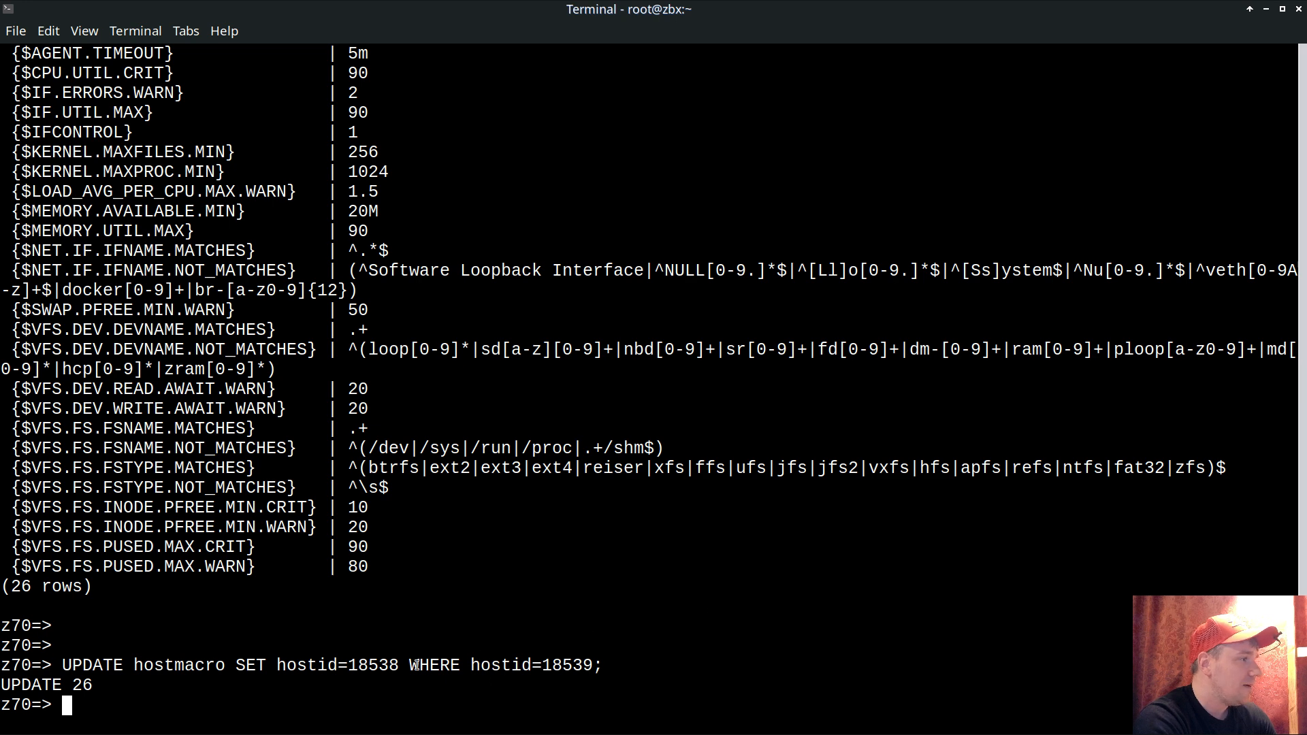
{"action": "left_click_drag", "start_coordinate": [278, 664], "coordinate": [397, 665]}
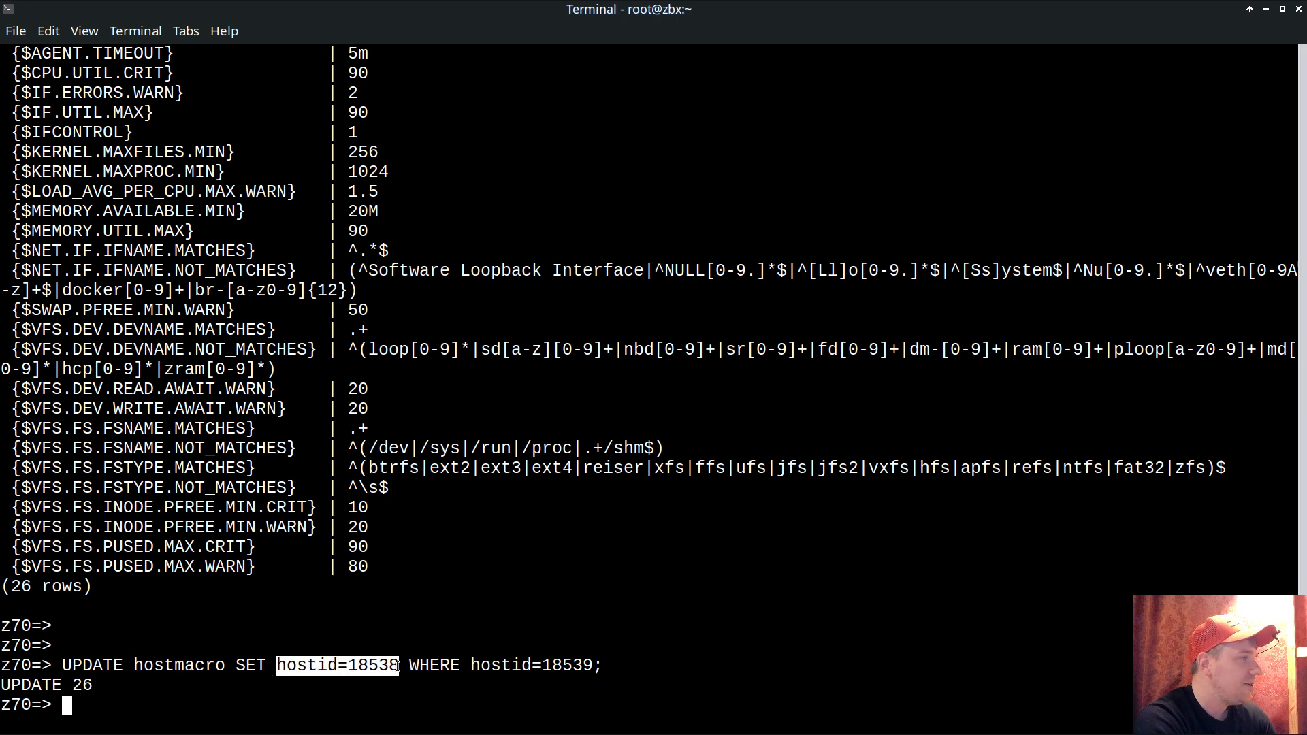
{"action": "left_click", "coordinate": [600, 593]}
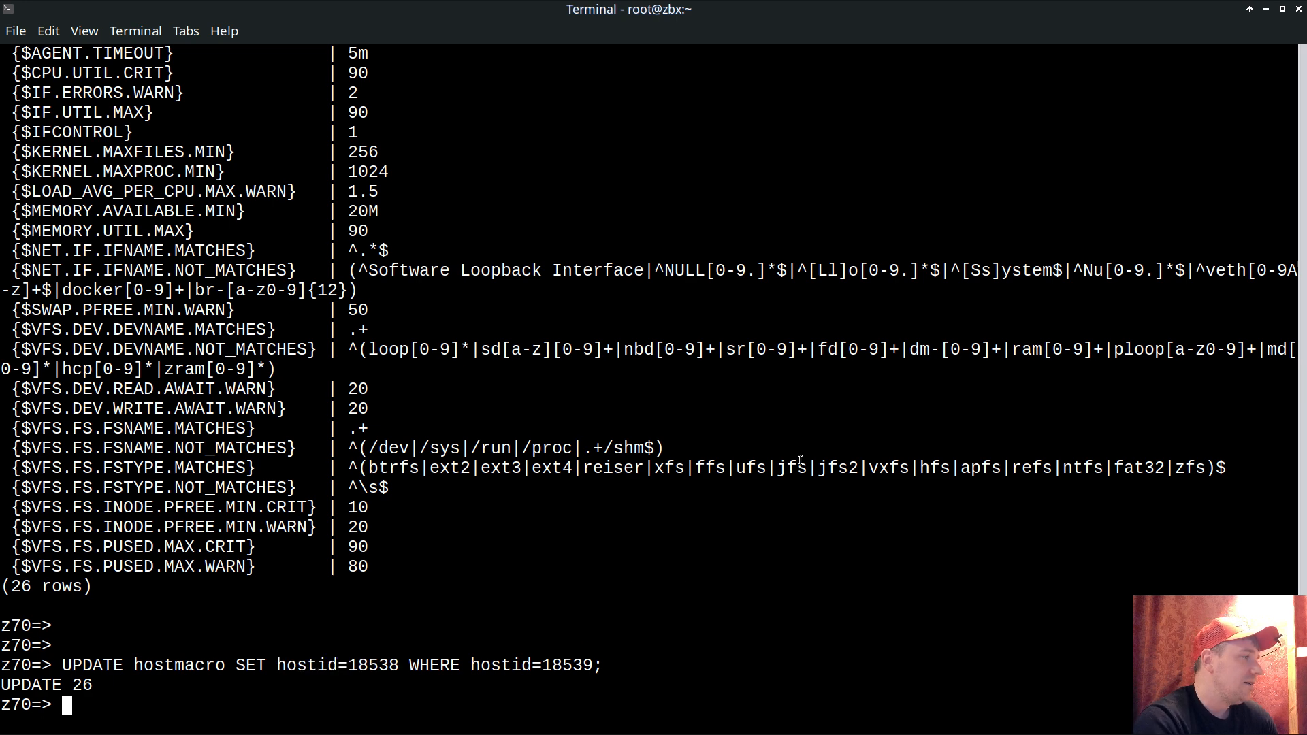
{"action": "key", "text": "Up"}
{"action": "key", "text": "Left"}
{"action": "key", "text": "BackSpace"}
{"action": "key", "text": "BackSpace"}
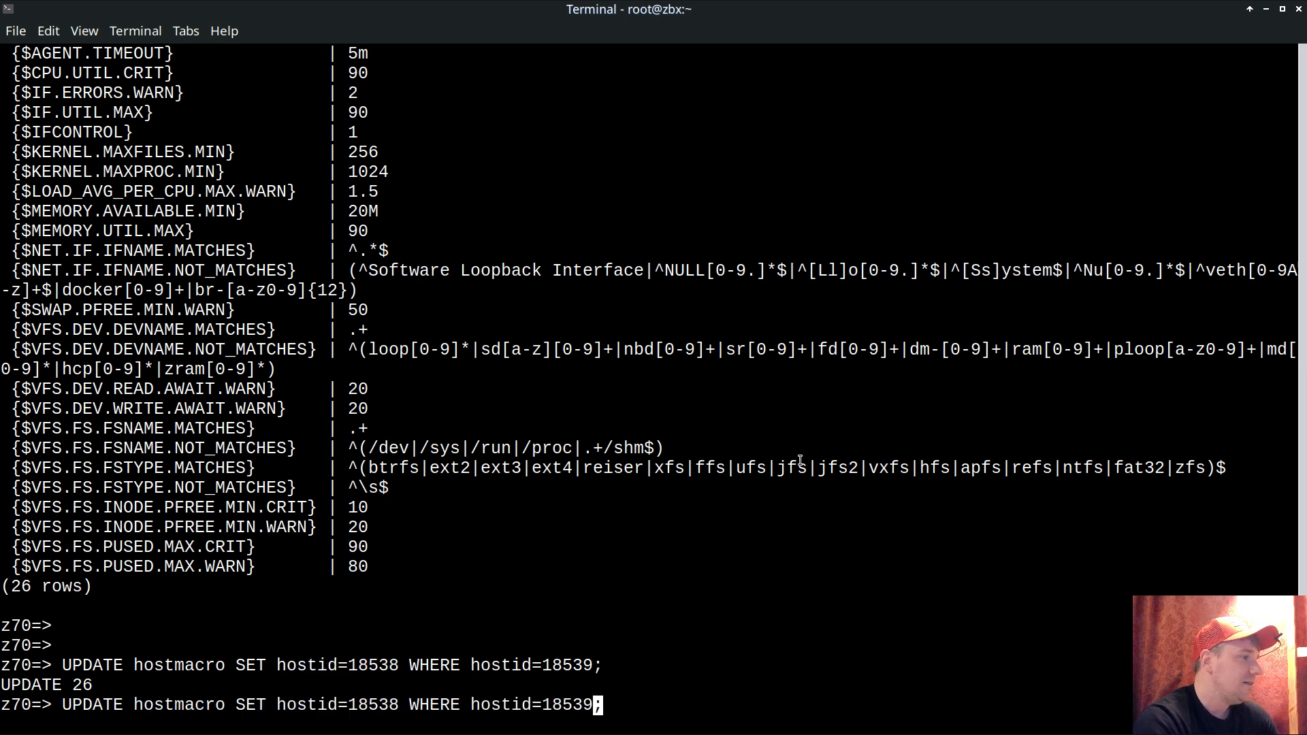
{"action": "type", "text": "40"}
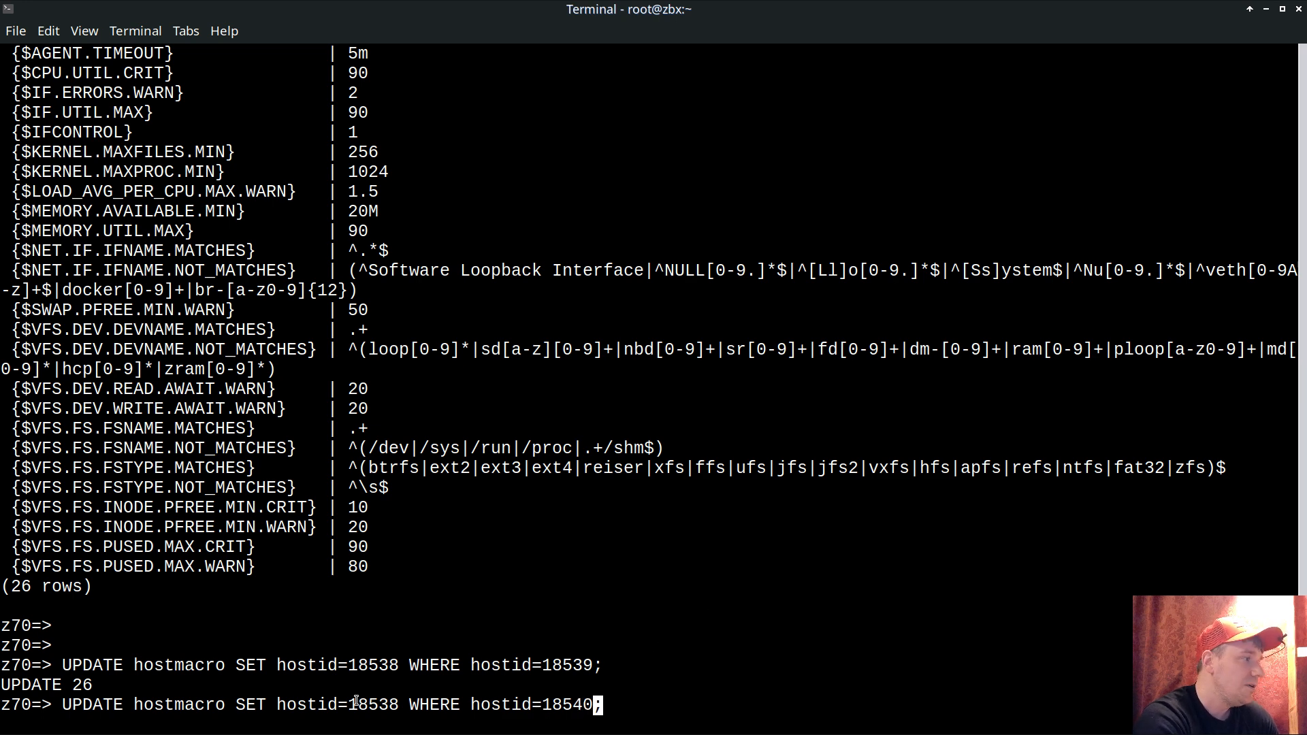
Verify the target host ID 18538 in the edited update statement and run it
{"action": "left_click_drag", "start_coordinate": [348, 704], "coordinate": [398, 705]}
{"action": "left_click", "coordinate": [690, 657]}
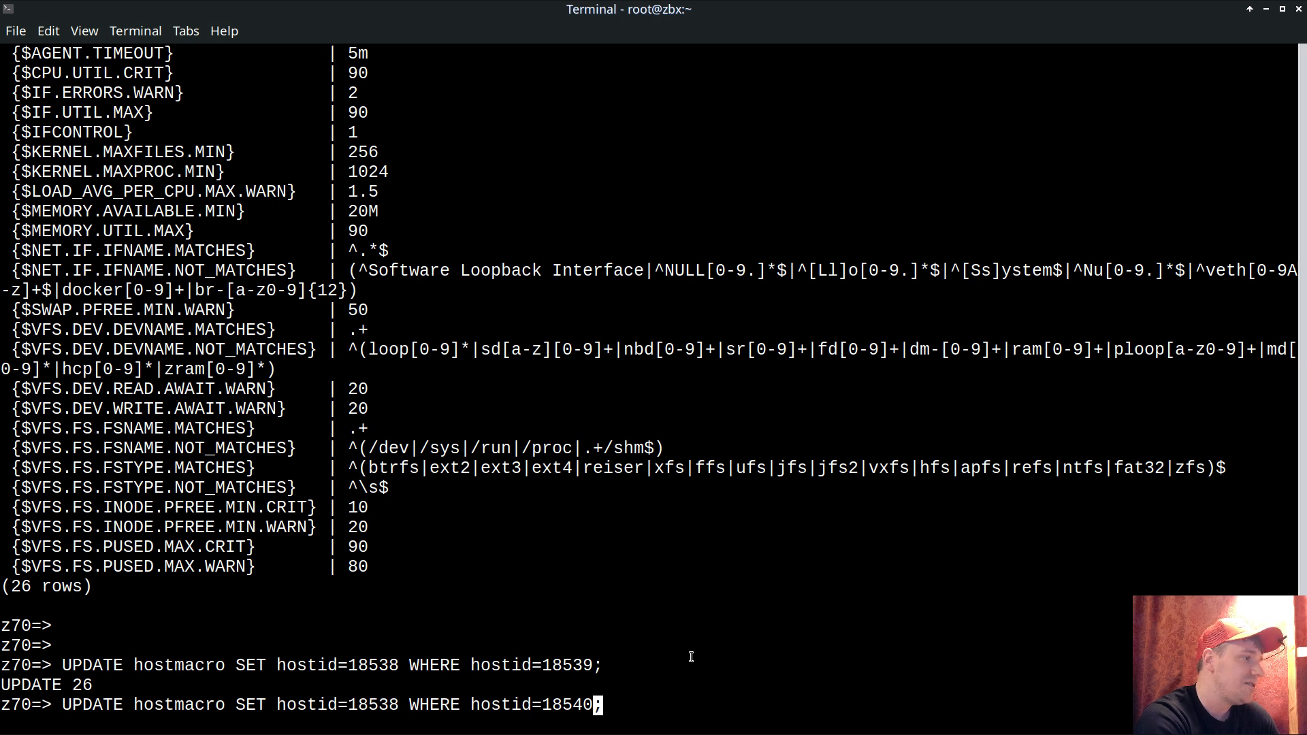
{"action": "key", "text": "Return"}
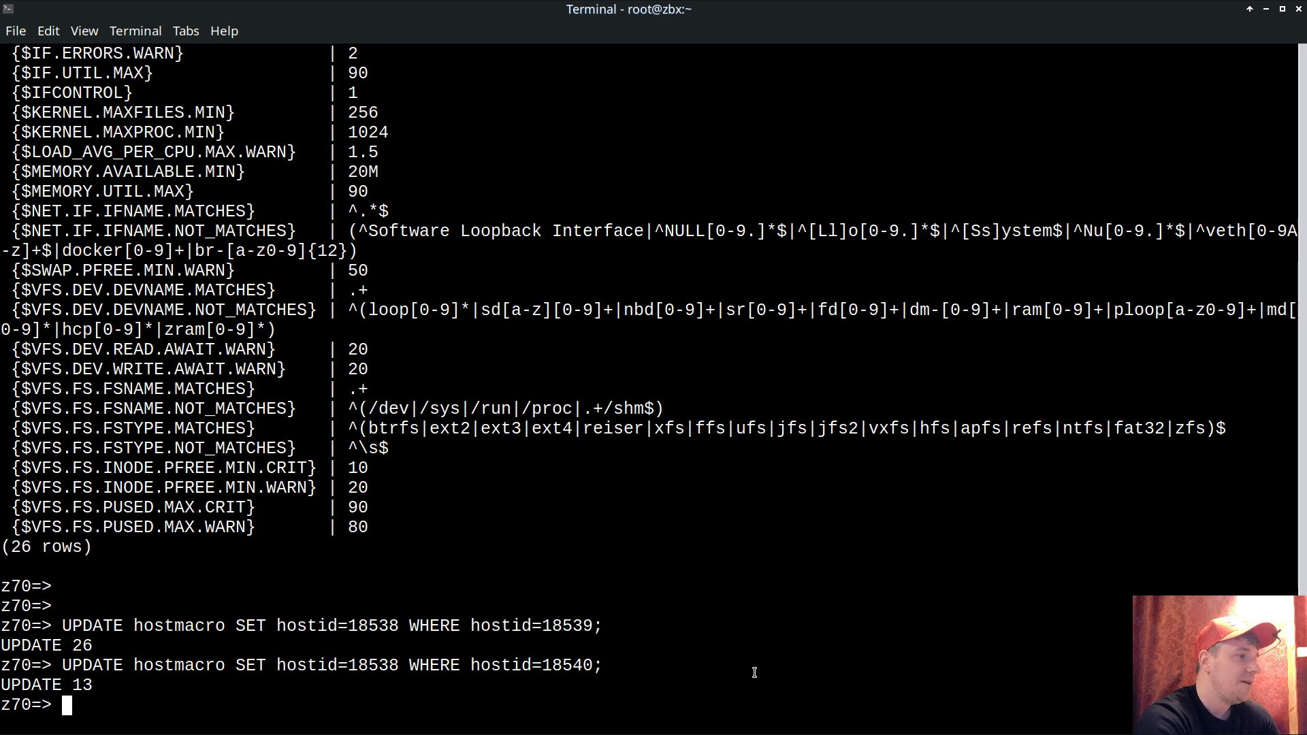
Switch back to Zabbix in the browser and check the macros of the MySQL migrate template
{"action": "key", "text": "alt+Tab"}
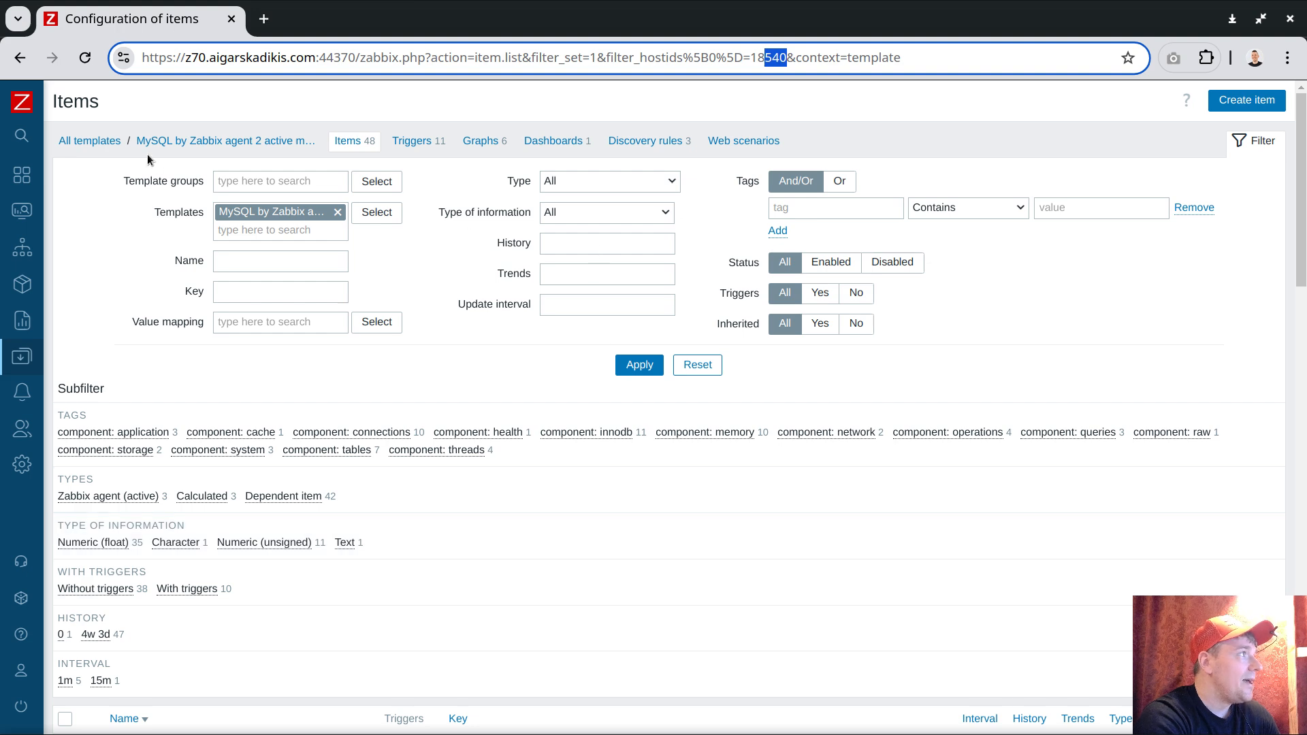
{"action": "left_click", "coordinate": [215, 143]}
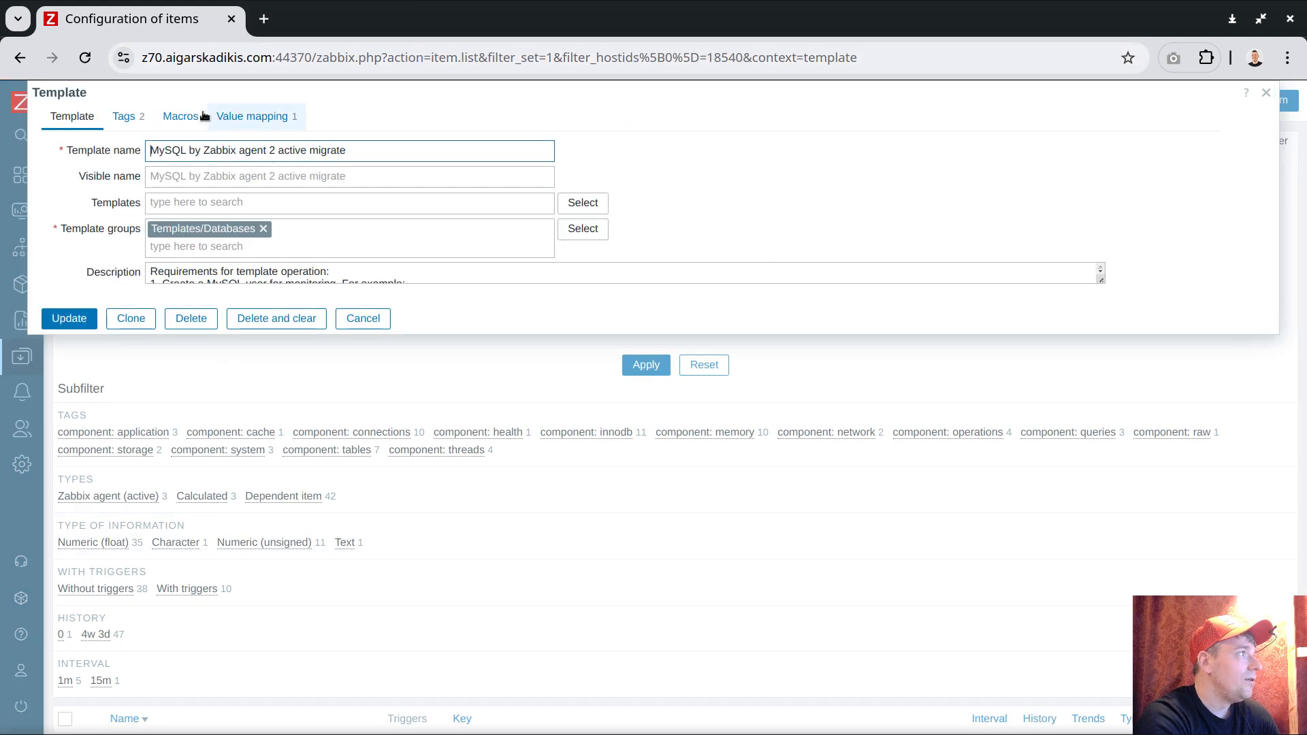
{"action": "left_click", "coordinate": [179, 119]}
{"action": "left_click", "coordinate": [362, 300]}
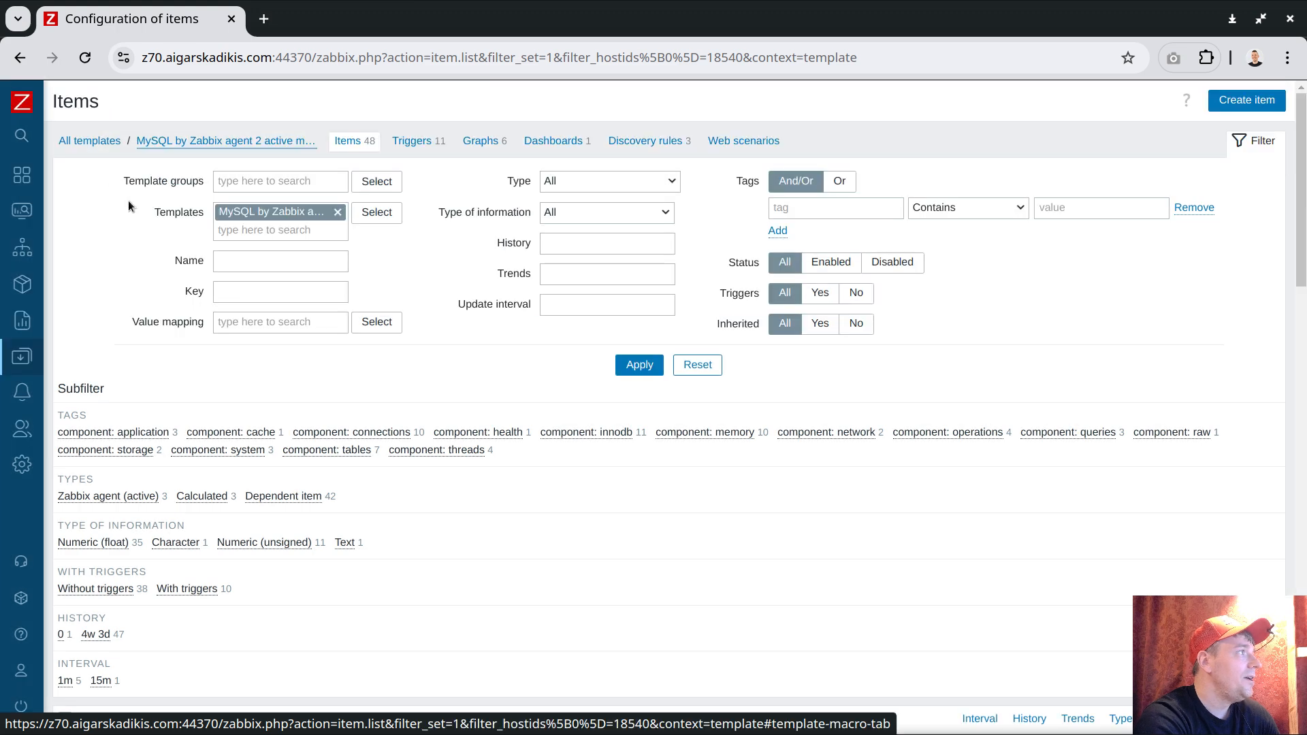
Return to the list of all templates and filter it by the name "super"
{"action": "left_click", "coordinate": [87, 141]}
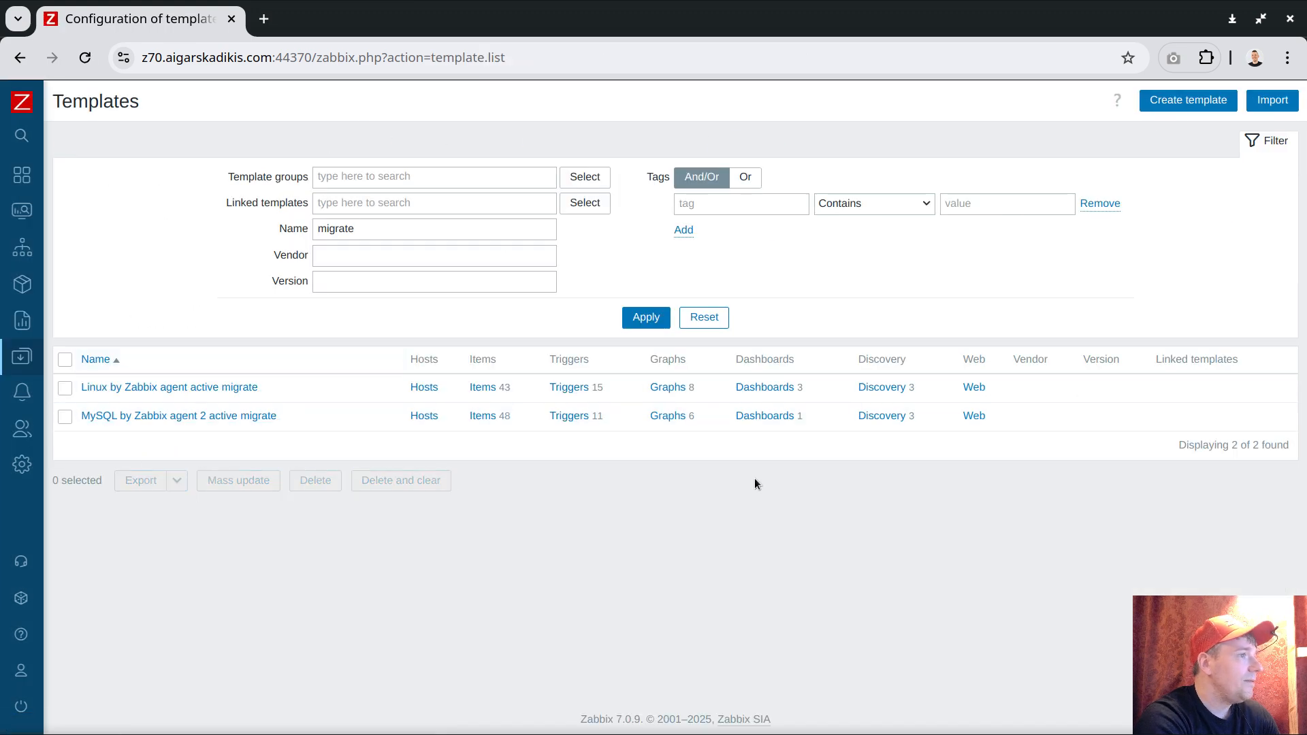
{"action": "double_click", "coordinate": [381, 230]}
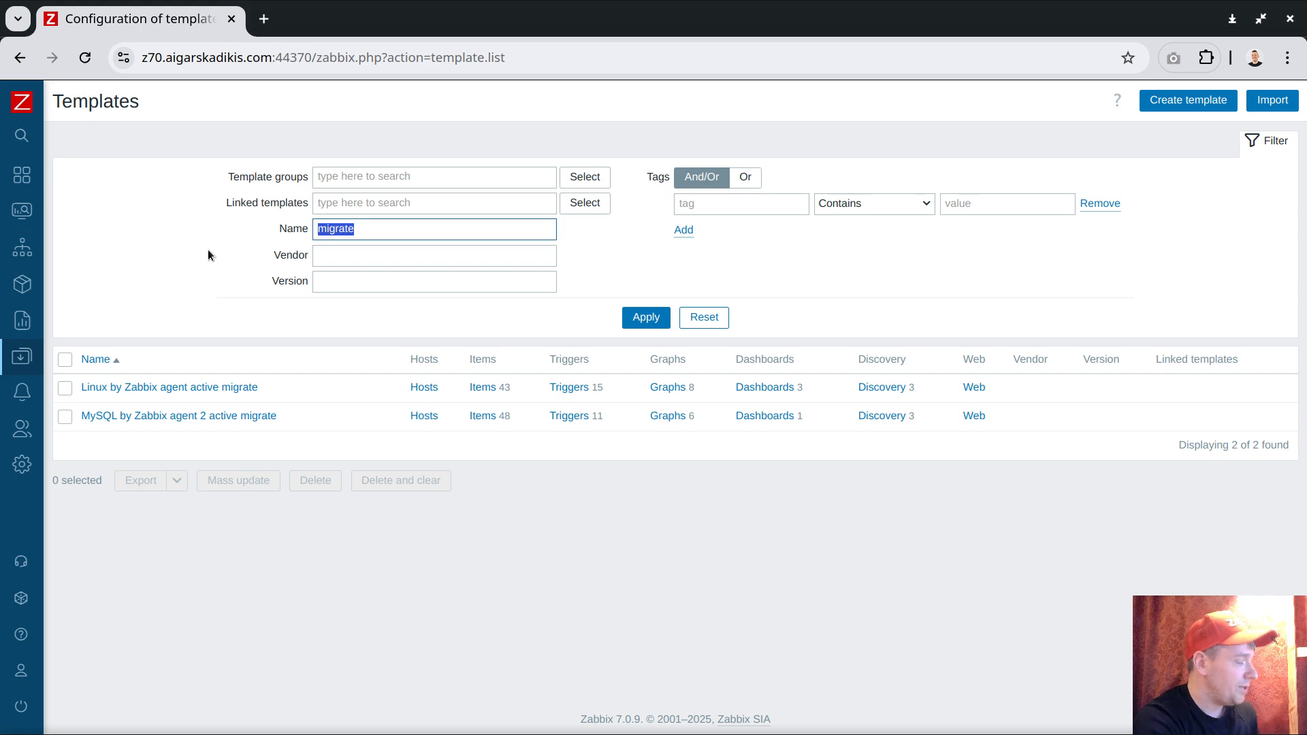
{"action": "type", "text": "super"}
{"action": "key", "text": "Return"}
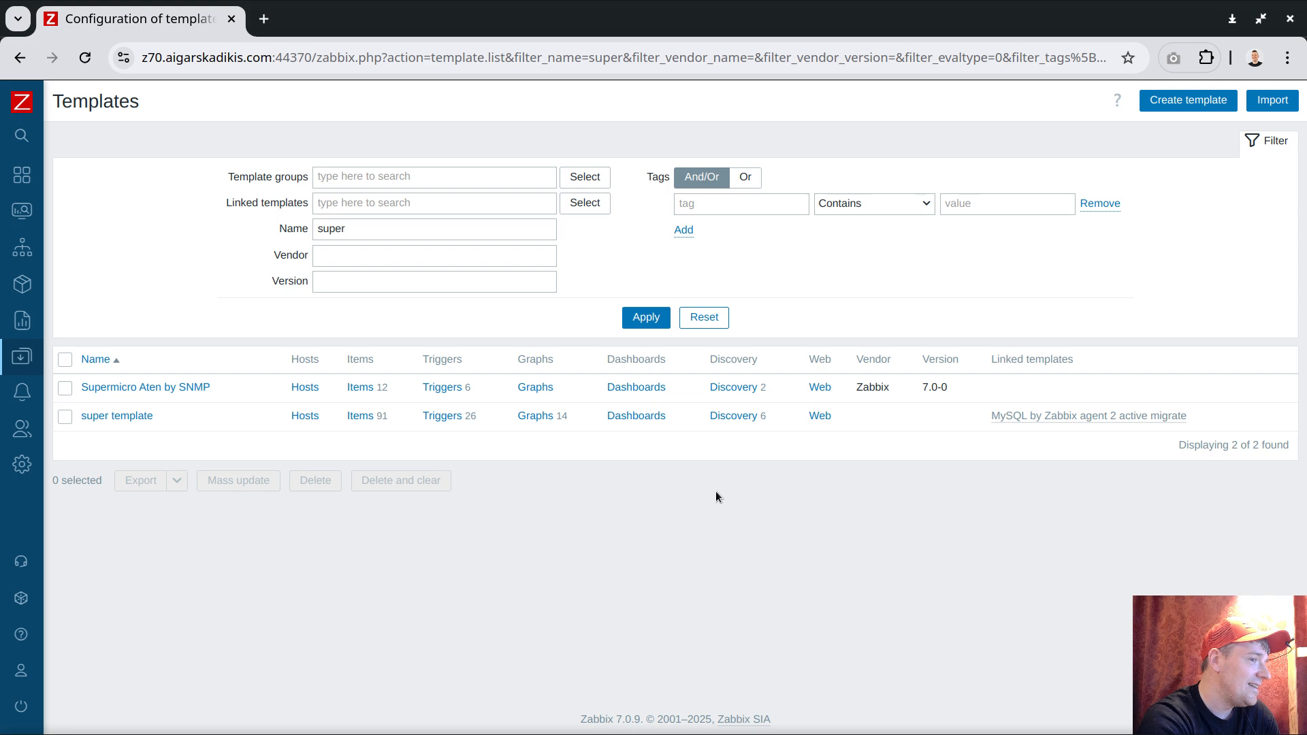
Unlink "MySQL by Zabbix agent 2 active migrate" from super template without clearing, and save the template
{"action": "left_click", "coordinate": [117, 416]}
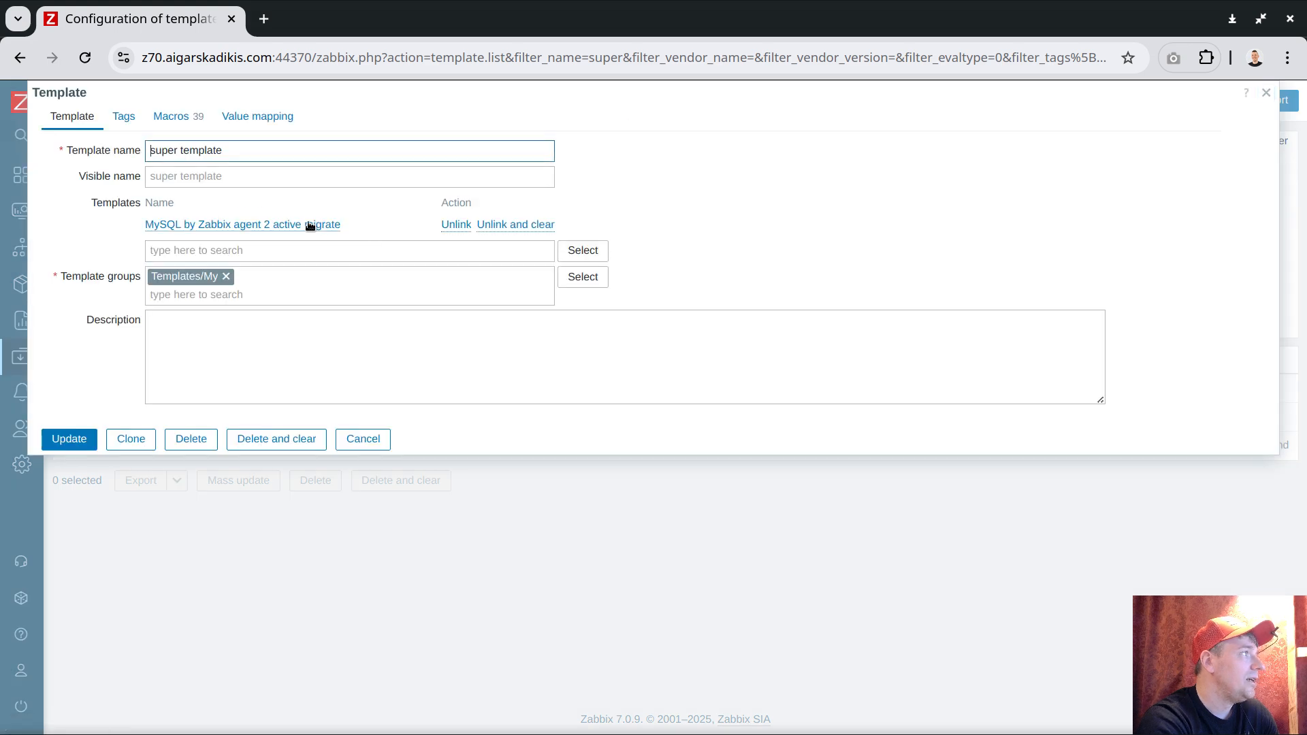
{"action": "left_click", "coordinate": [454, 227]}
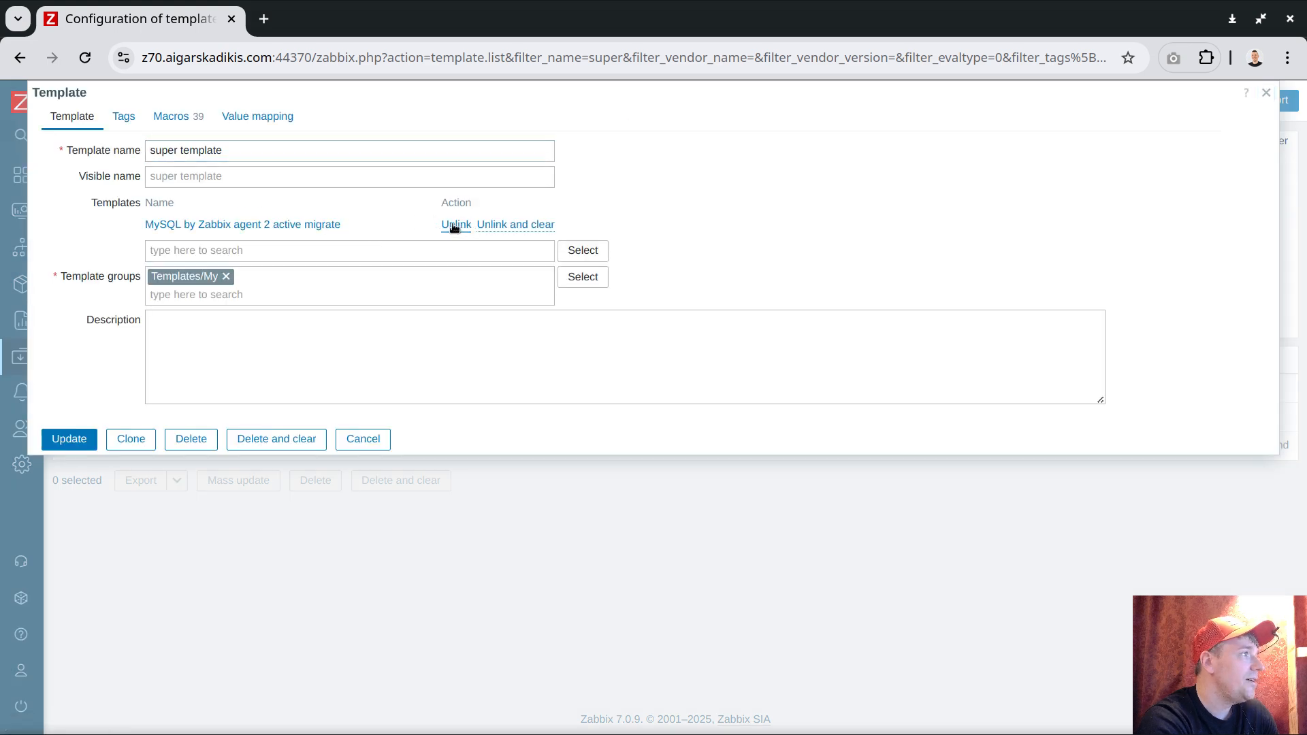
{"action": "left_click", "coordinate": [69, 418]}
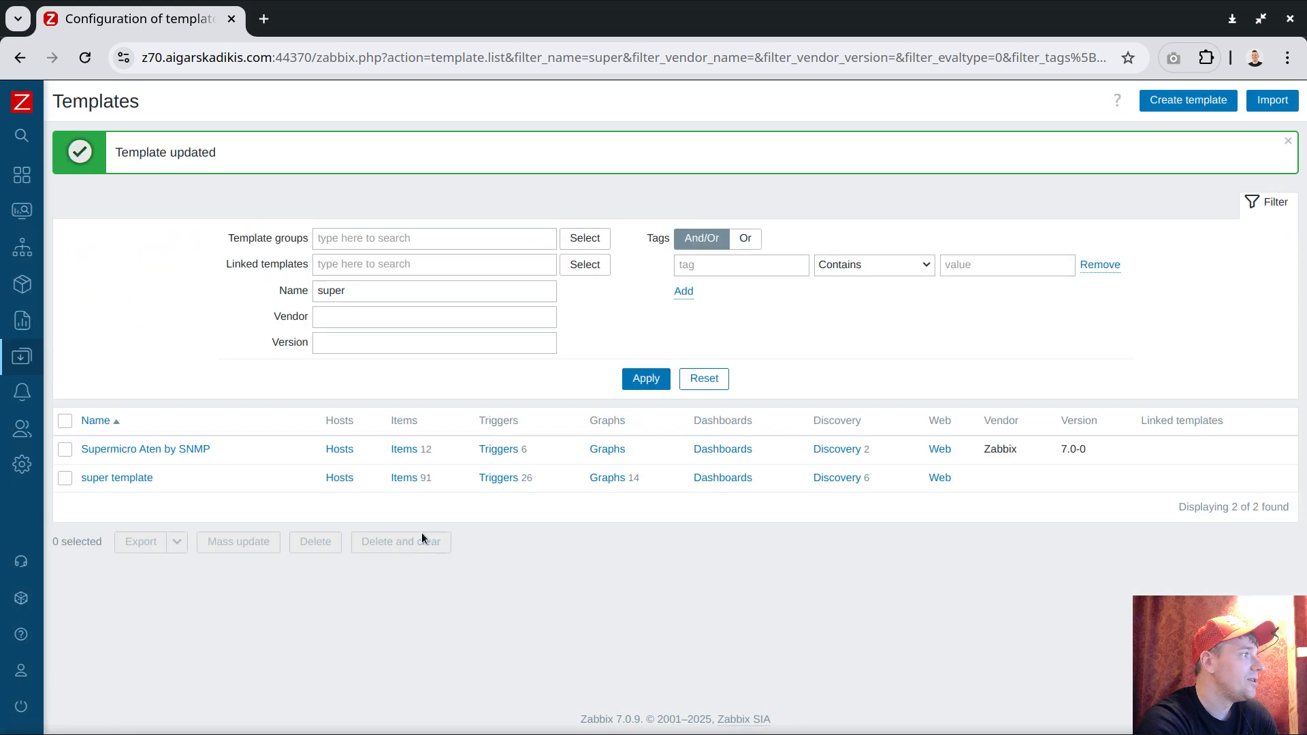
Filter the templates by the name "migrate" and look over the details of "Linux by Zabbix agent active migrate" without changing them
{"action": "double_click", "coordinate": [358, 292]}
{"action": "type", "text": "m"}
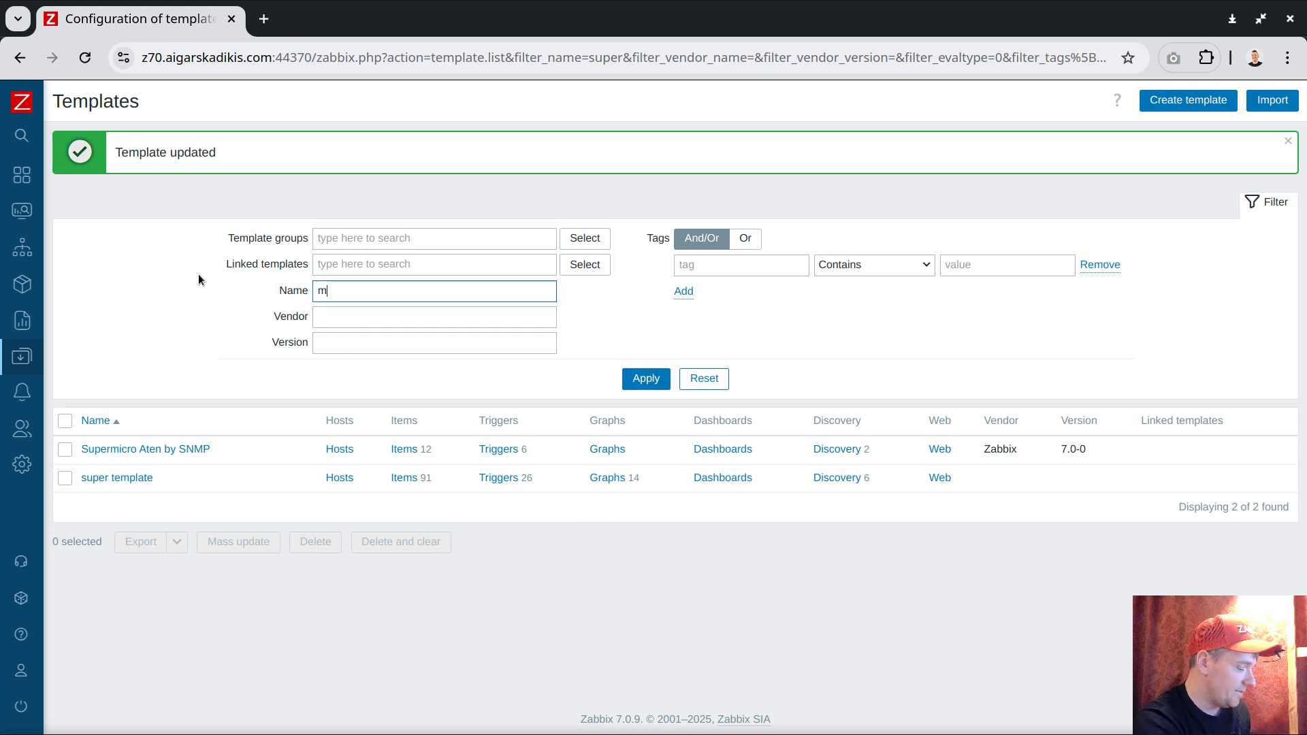
{"action": "type", "text": "igrate"}
{"action": "key", "text": "Return"}
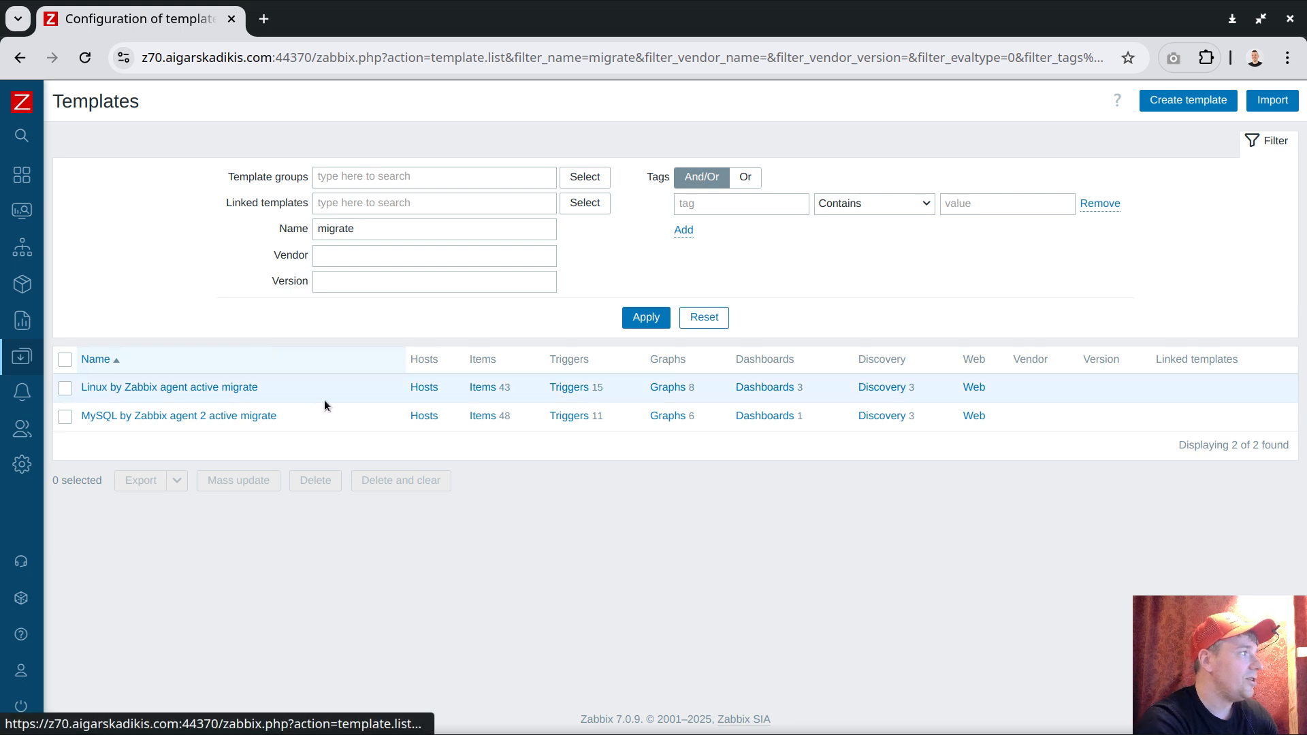
{"action": "left_click", "coordinate": [220, 389]}
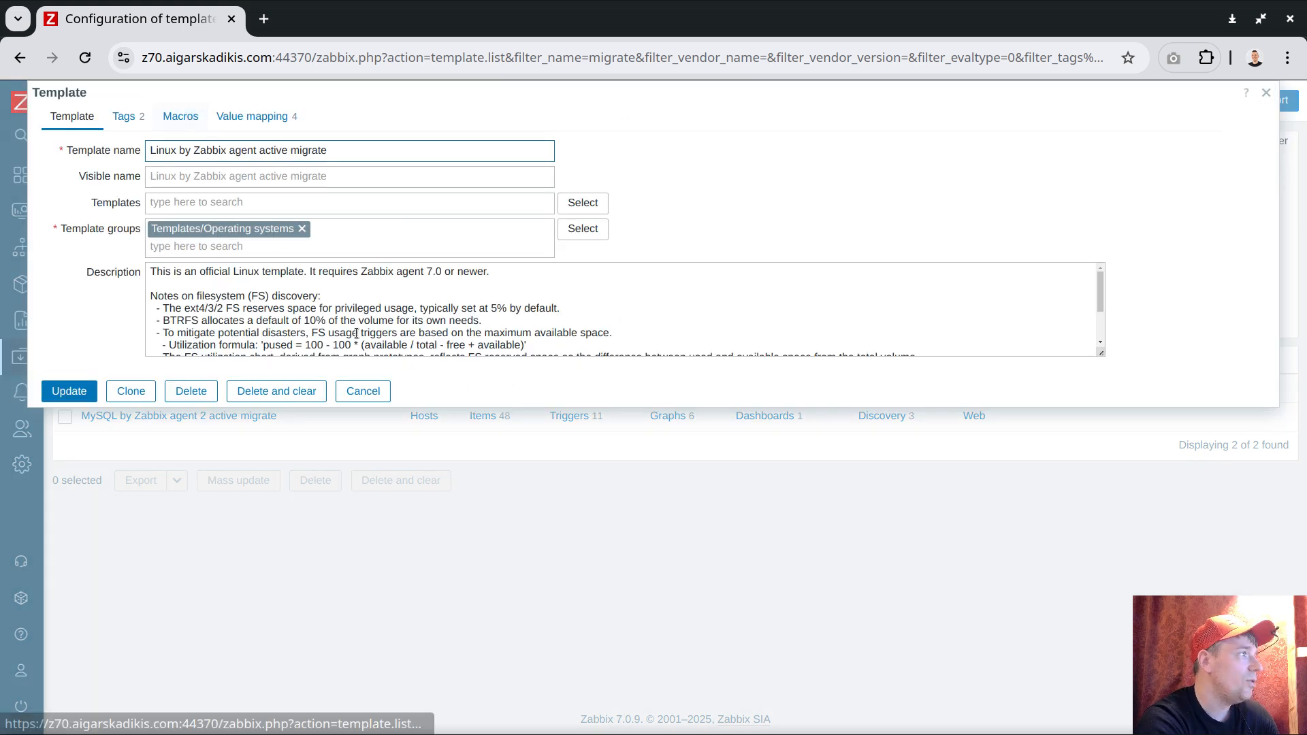
{"action": "left_click", "coordinate": [351, 391]}
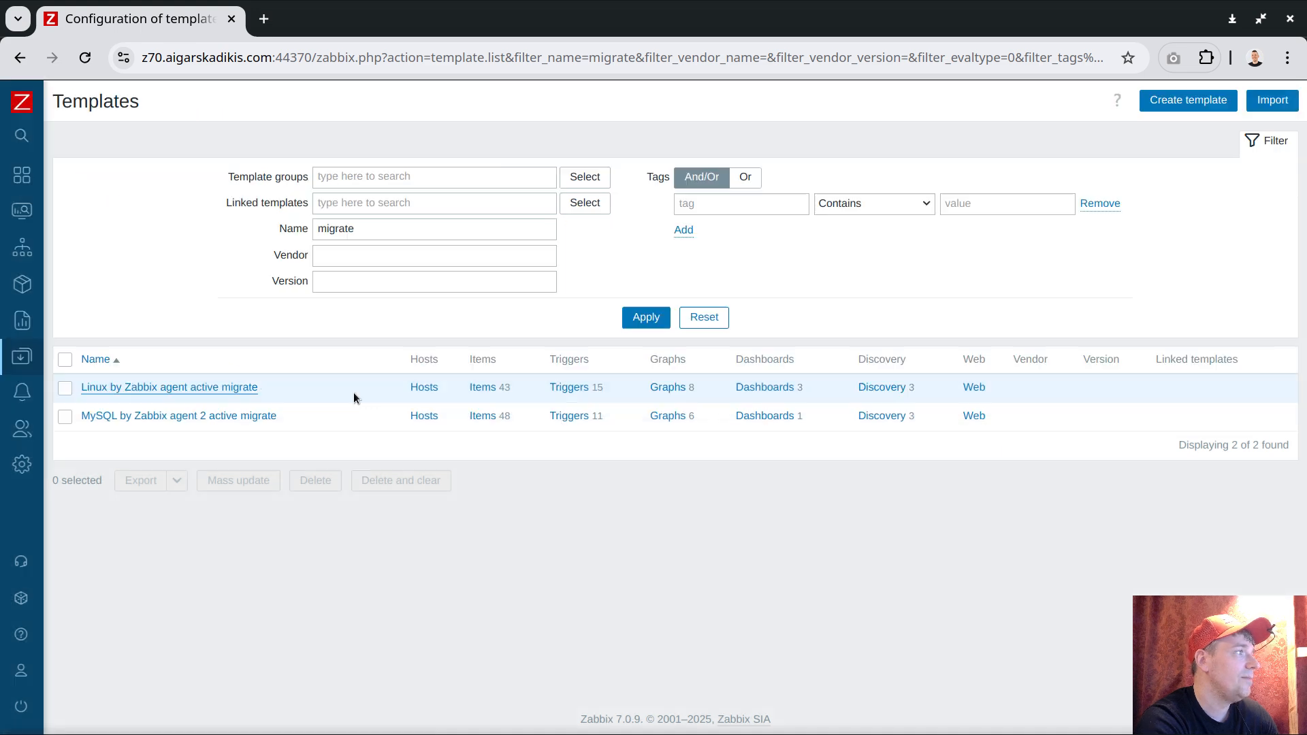
Delete and clear both the Linux and MySQL migrate templates
{"action": "mouse_move", "coordinate": [73, 368]}
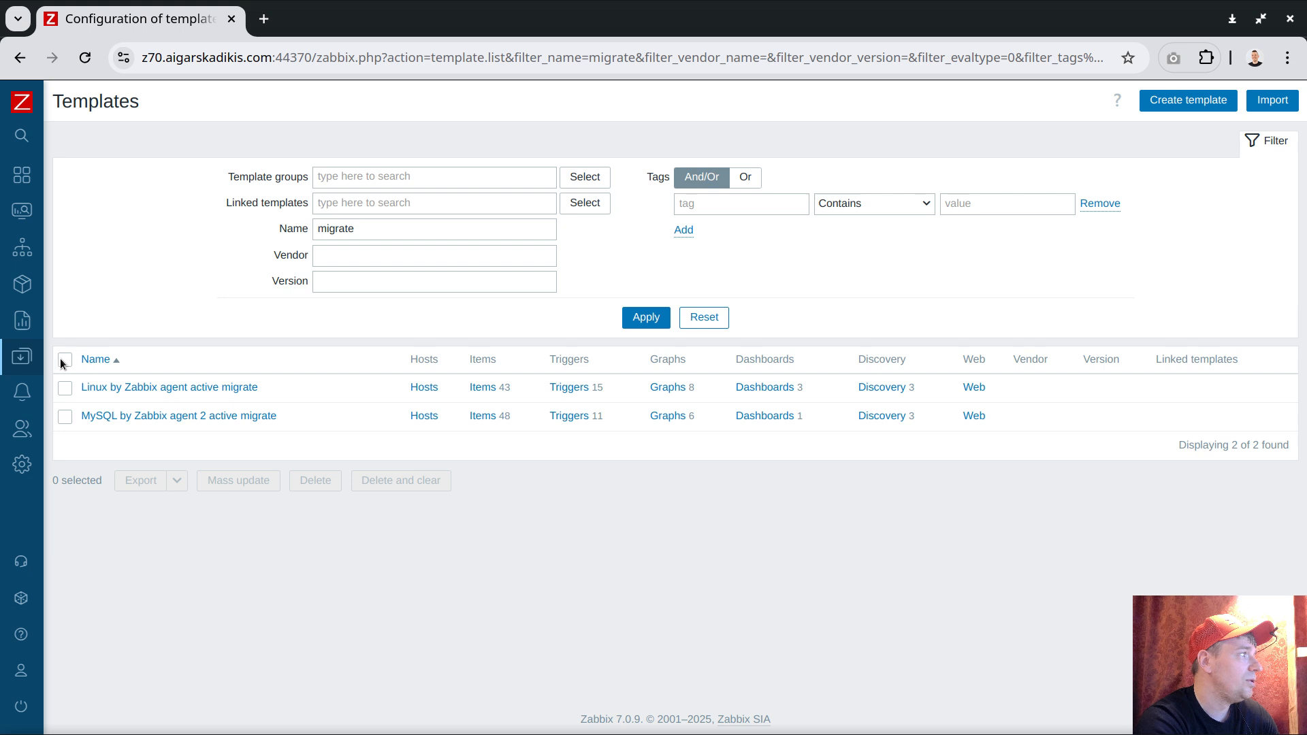
{"action": "left_click", "coordinate": [64, 359]}
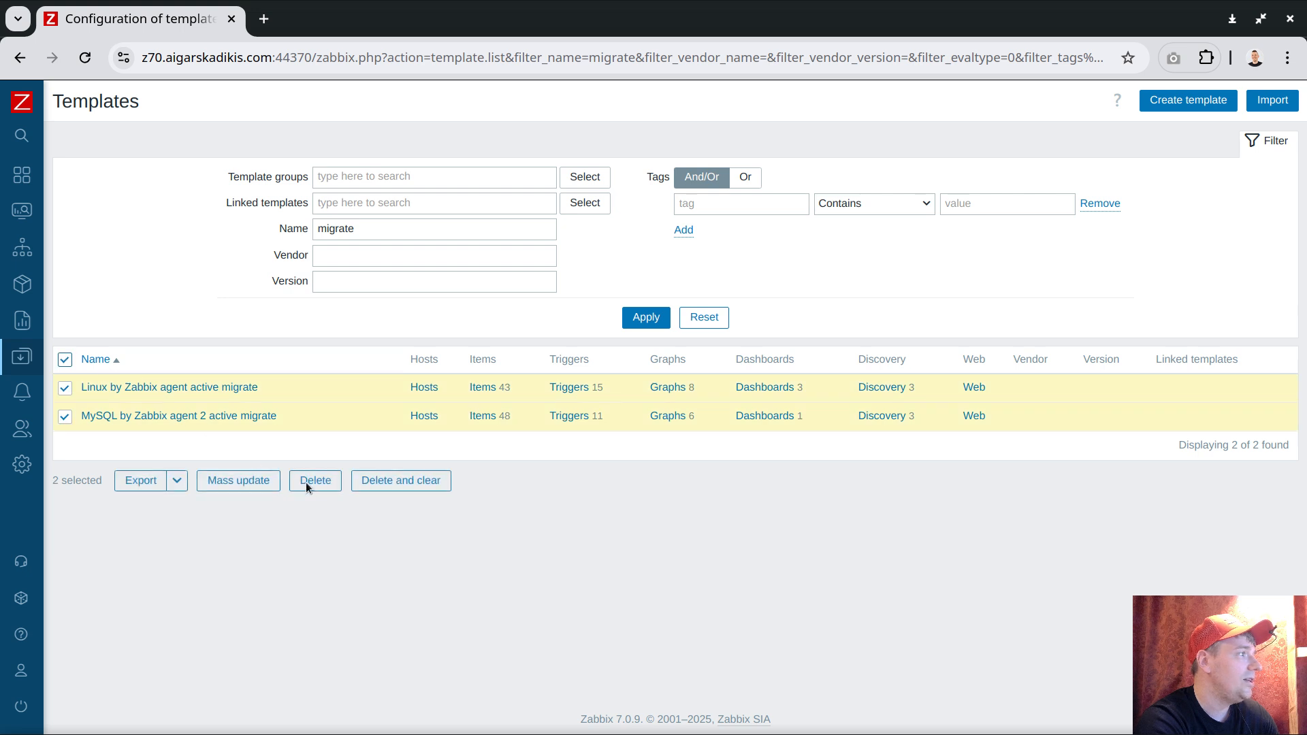
{"action": "left_click", "coordinate": [411, 490]}
{"action": "left_click", "coordinate": [824, 203]}
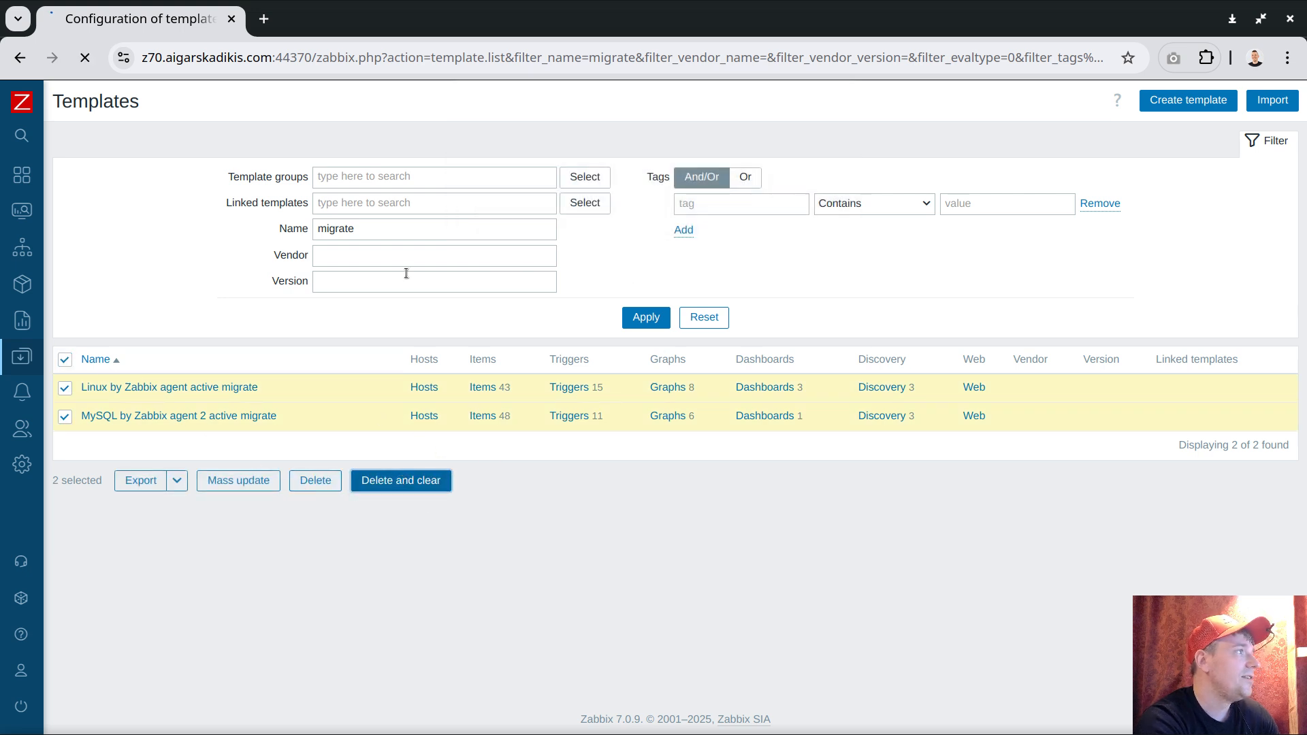
Filter the templates by the name "super" and review the macros of super template
{"action": "double_click", "coordinate": [359, 288]}
{"action": "type", "text": "super"}
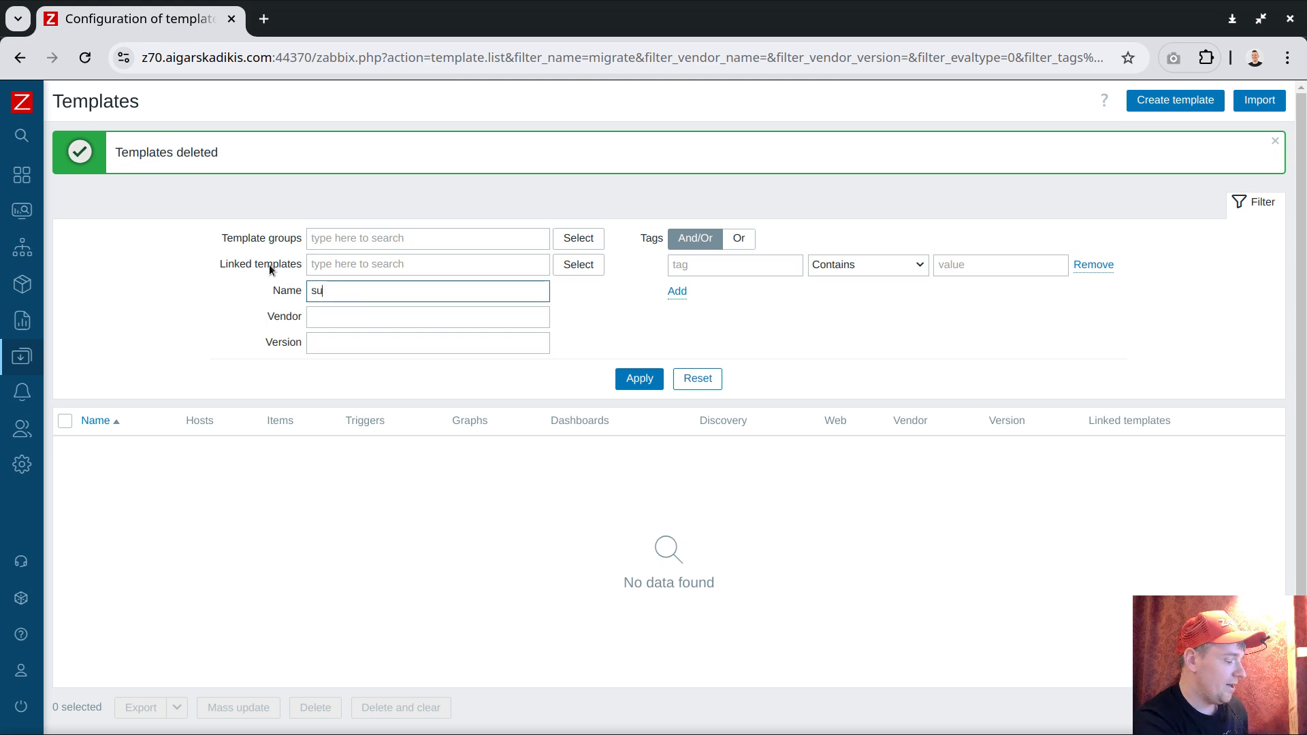
{"action": "key", "text": "Return"}
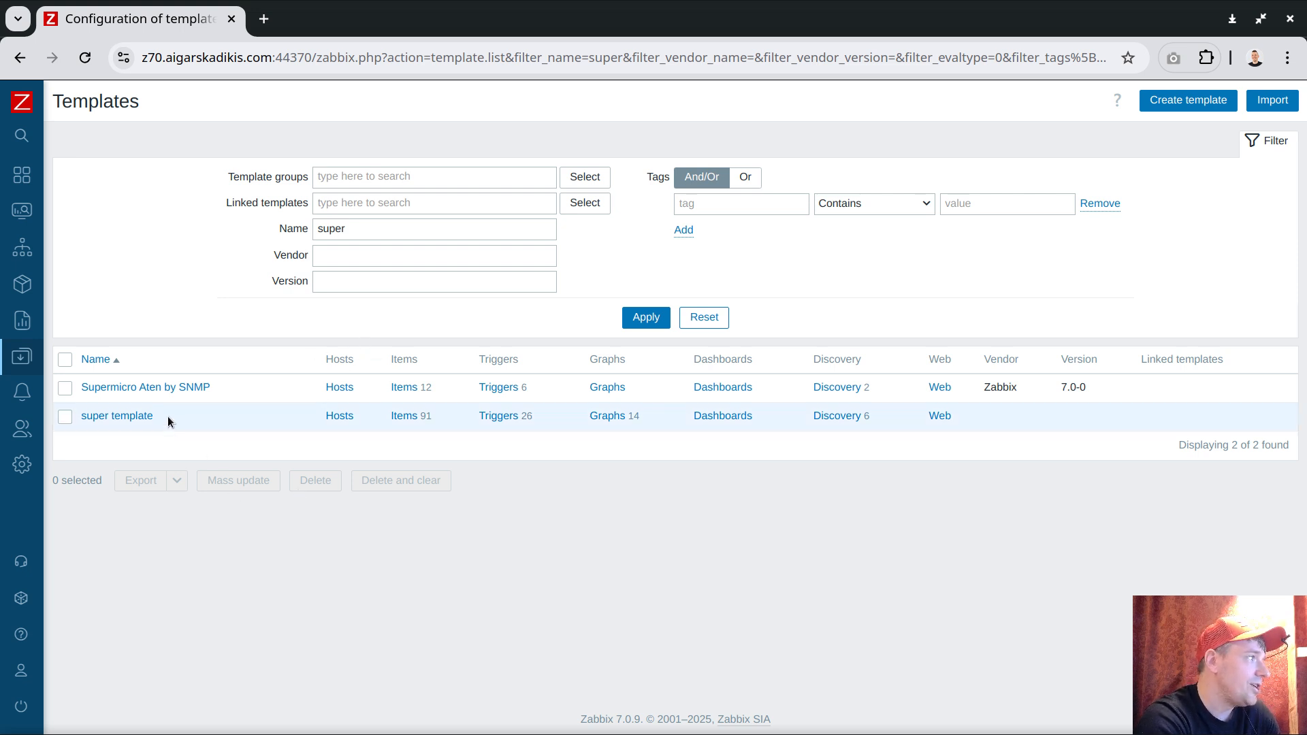
{"action": "left_click_drag", "start_coordinate": [169, 416], "coordinate": [81, 415]}
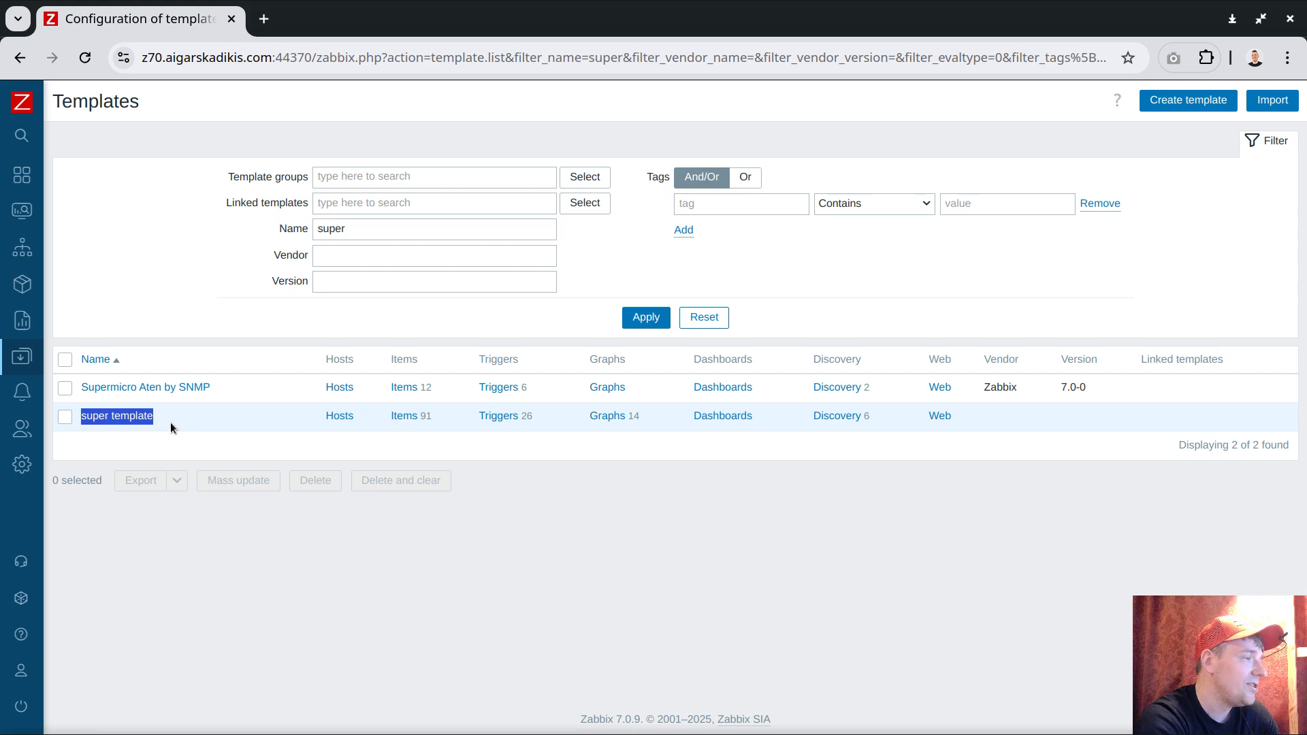
{"action": "left_click", "coordinate": [130, 417]}
{"action": "left_click", "coordinate": [197, 119]}
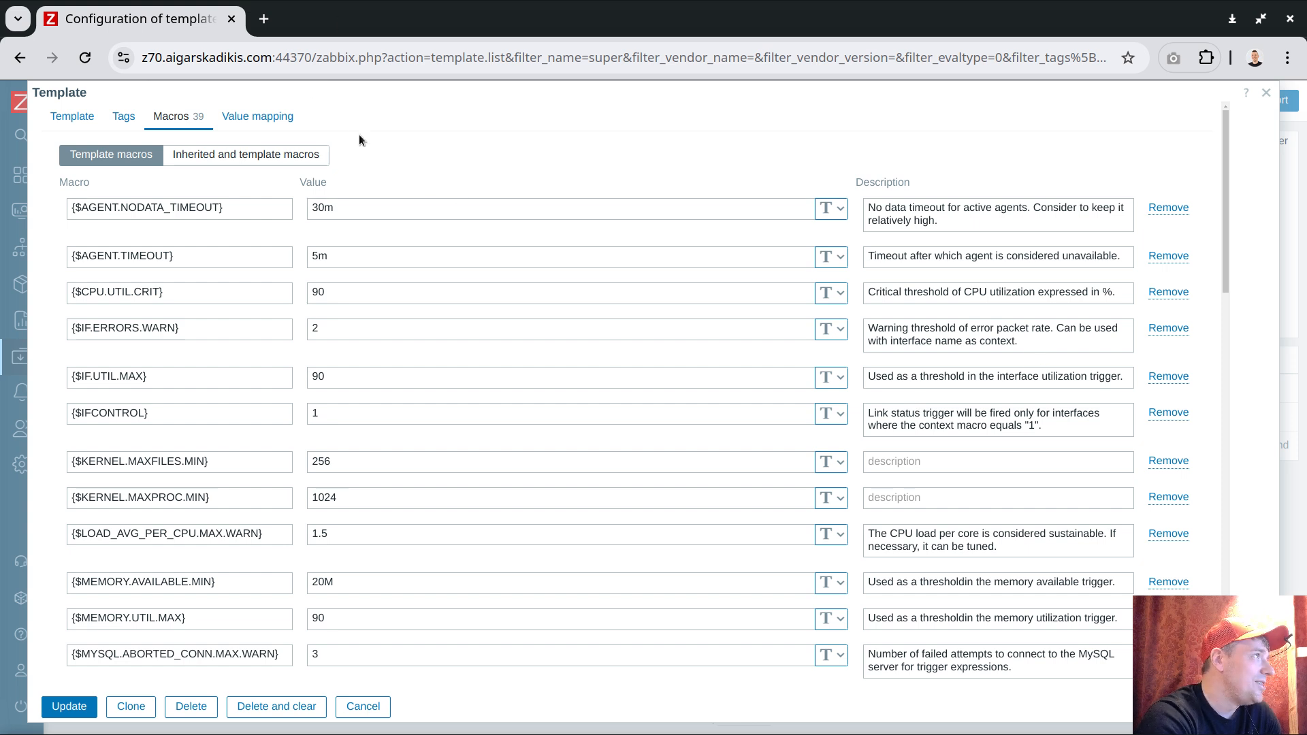
{"action": "left_click", "coordinate": [1267, 93]}
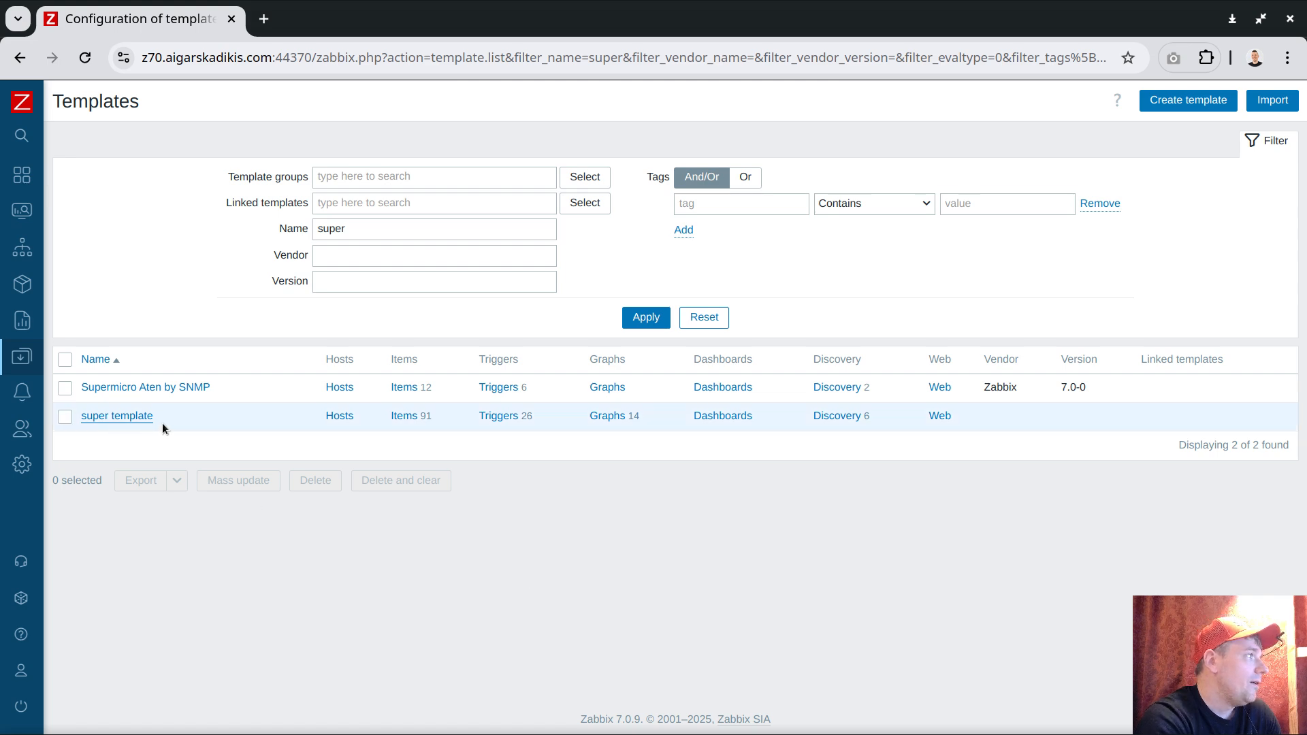
Open SQL Explorer, enter UPDATE in the query editor and erase it again
{"action": "left_click", "coordinate": [27, 392]}
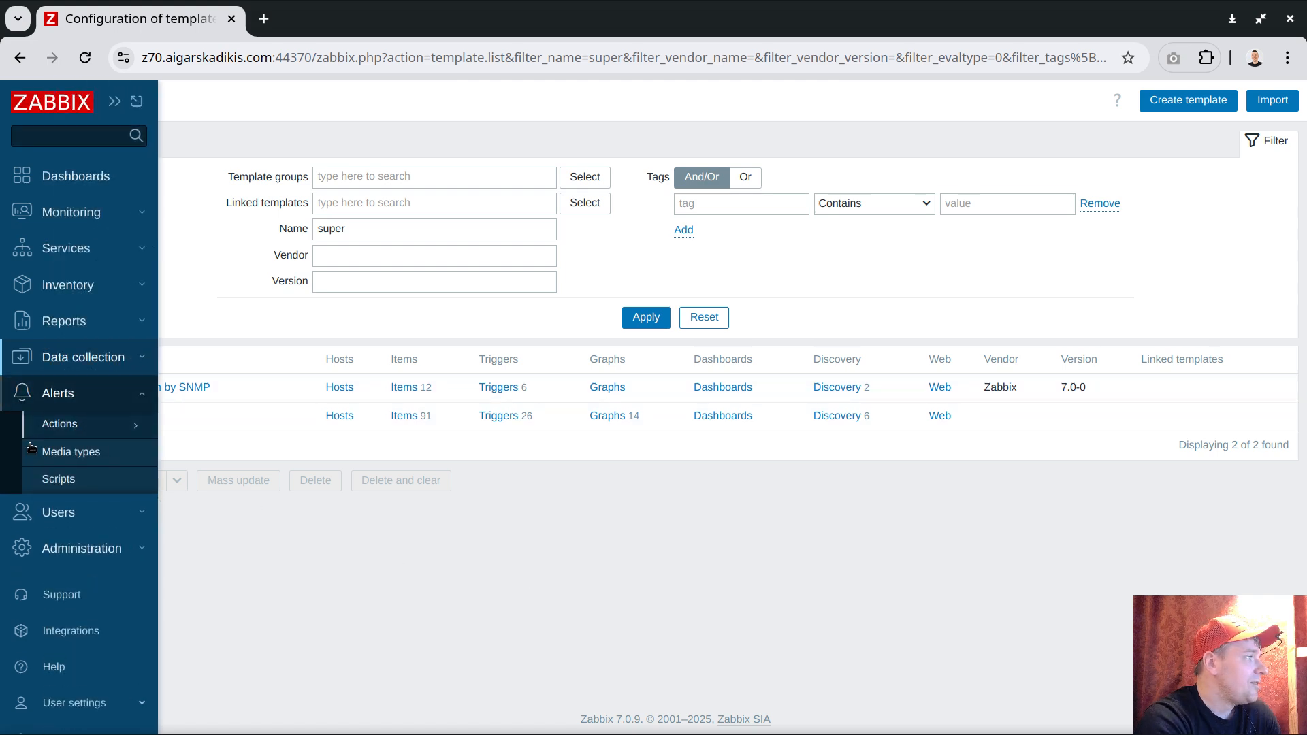
{"action": "left_click", "coordinate": [75, 547]}
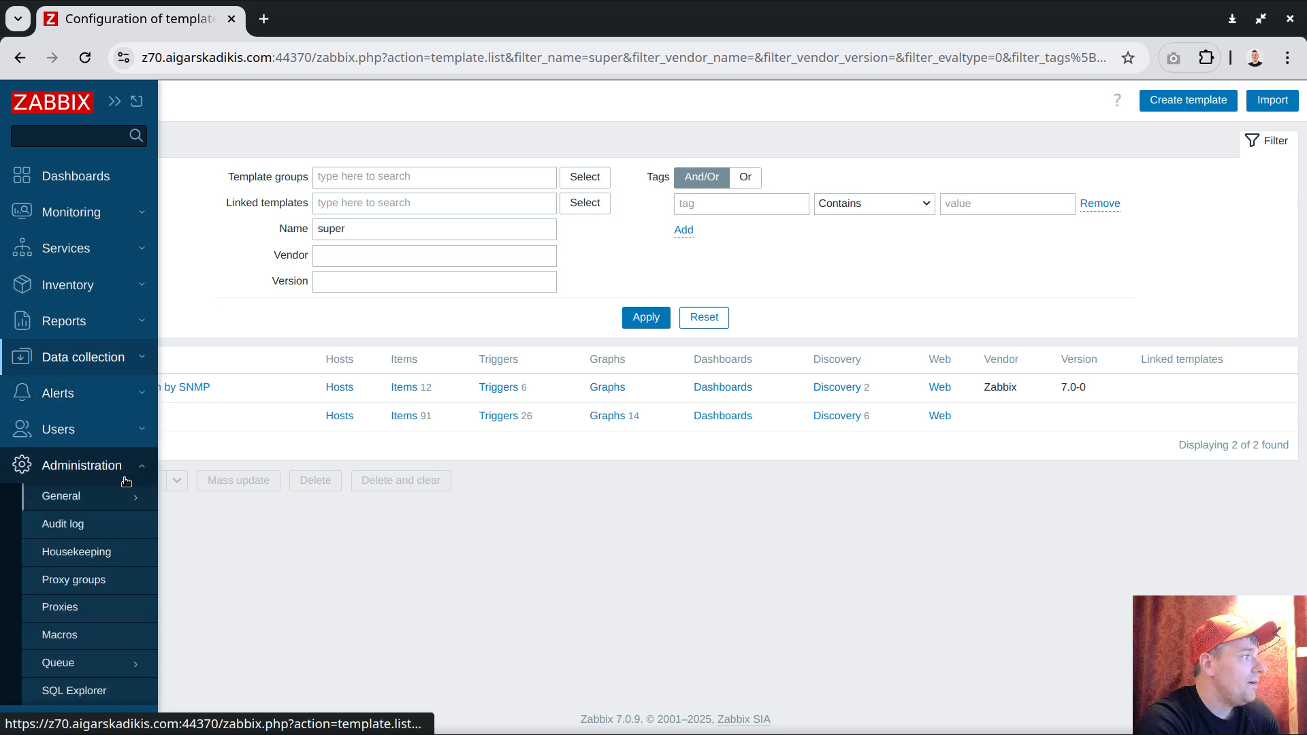
{"action": "left_click", "coordinate": [96, 691]}
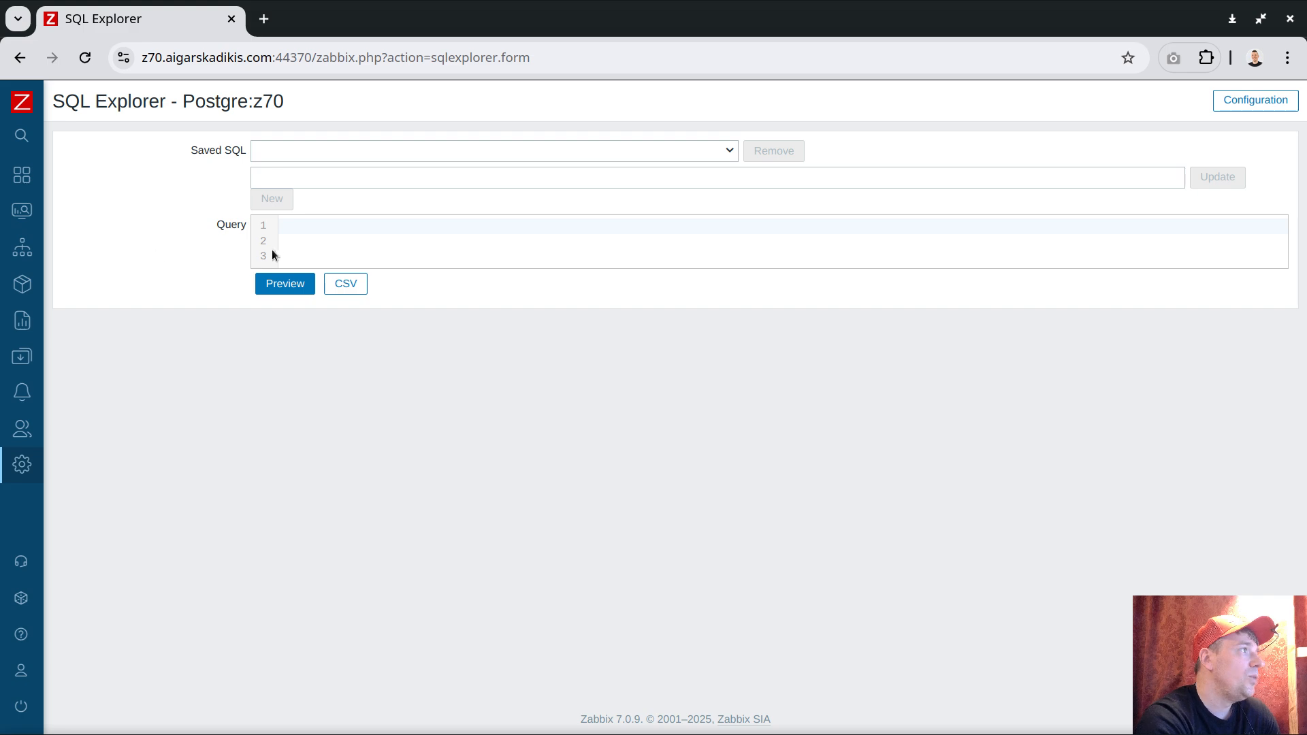
{"action": "type", "text": "UPDATE"}
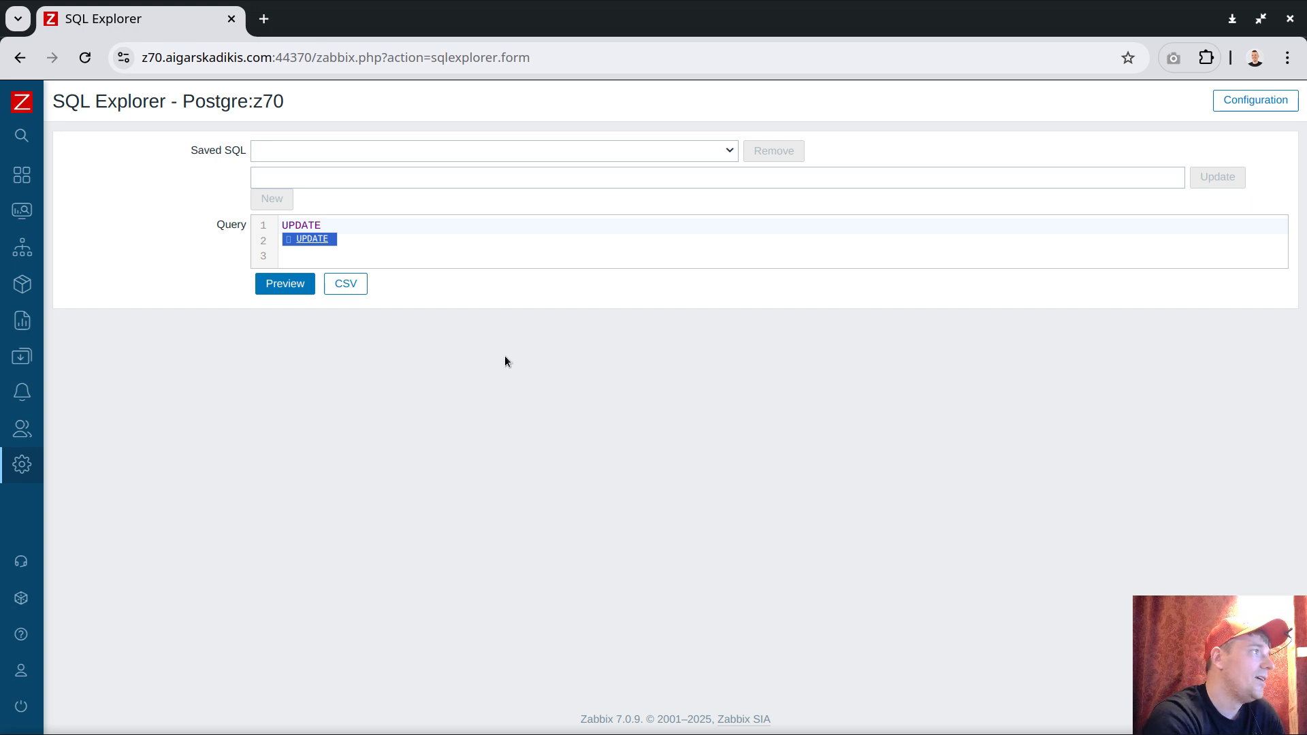
{"action": "left_click", "coordinate": [467, 240]}
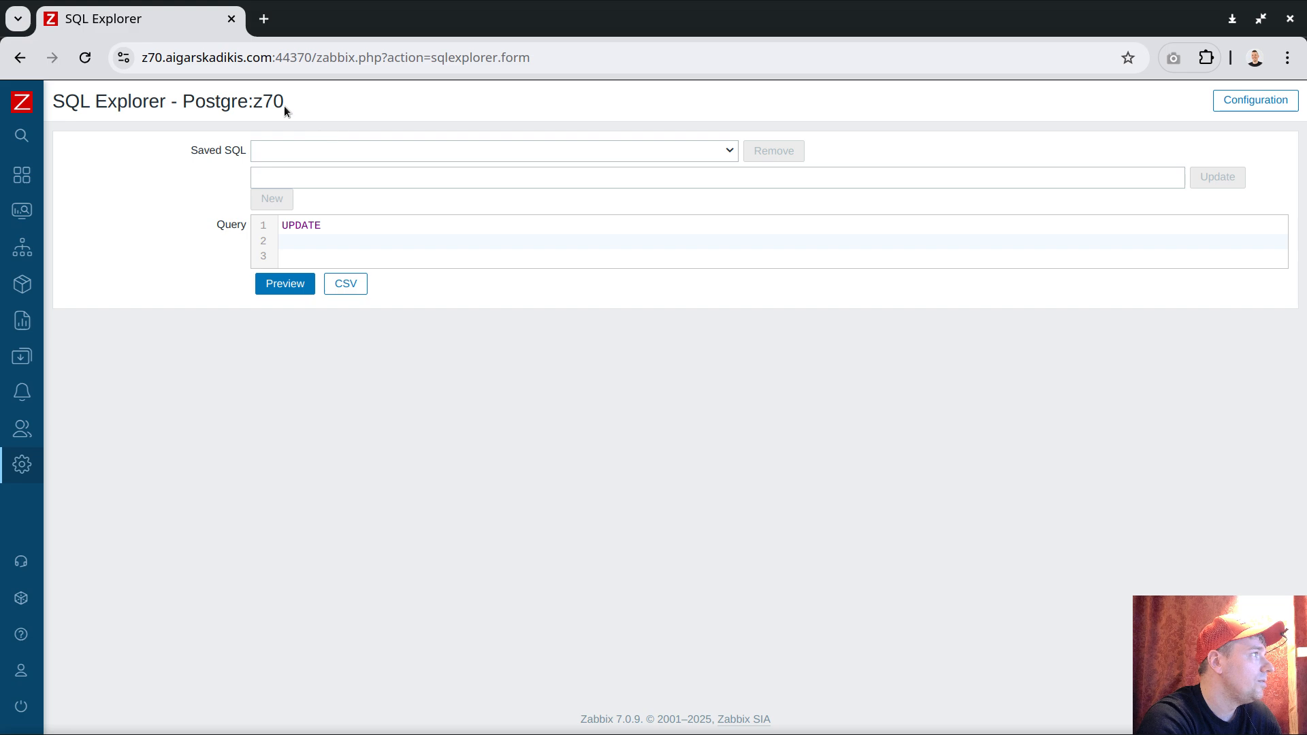
{"action": "left_click_drag", "start_coordinate": [311, 246], "coordinate": [272, 224]}
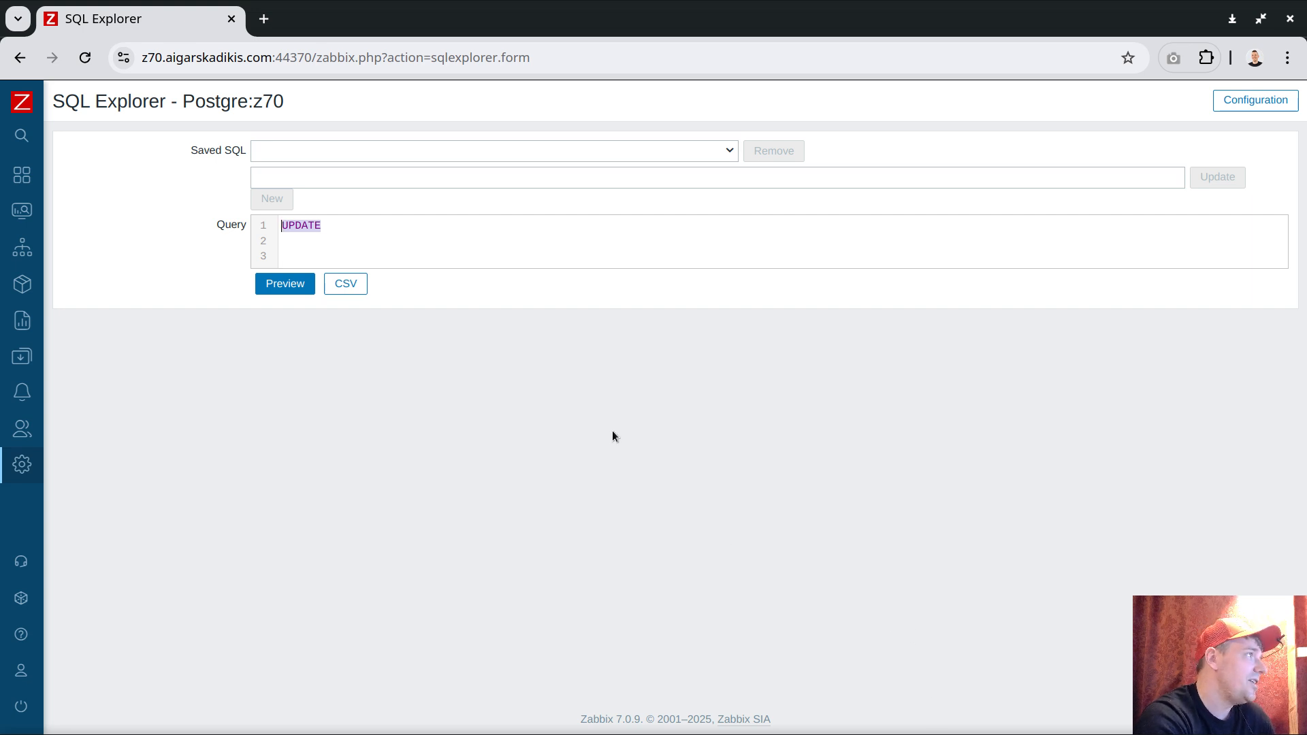
{"action": "key", "text": "BackSpace"}
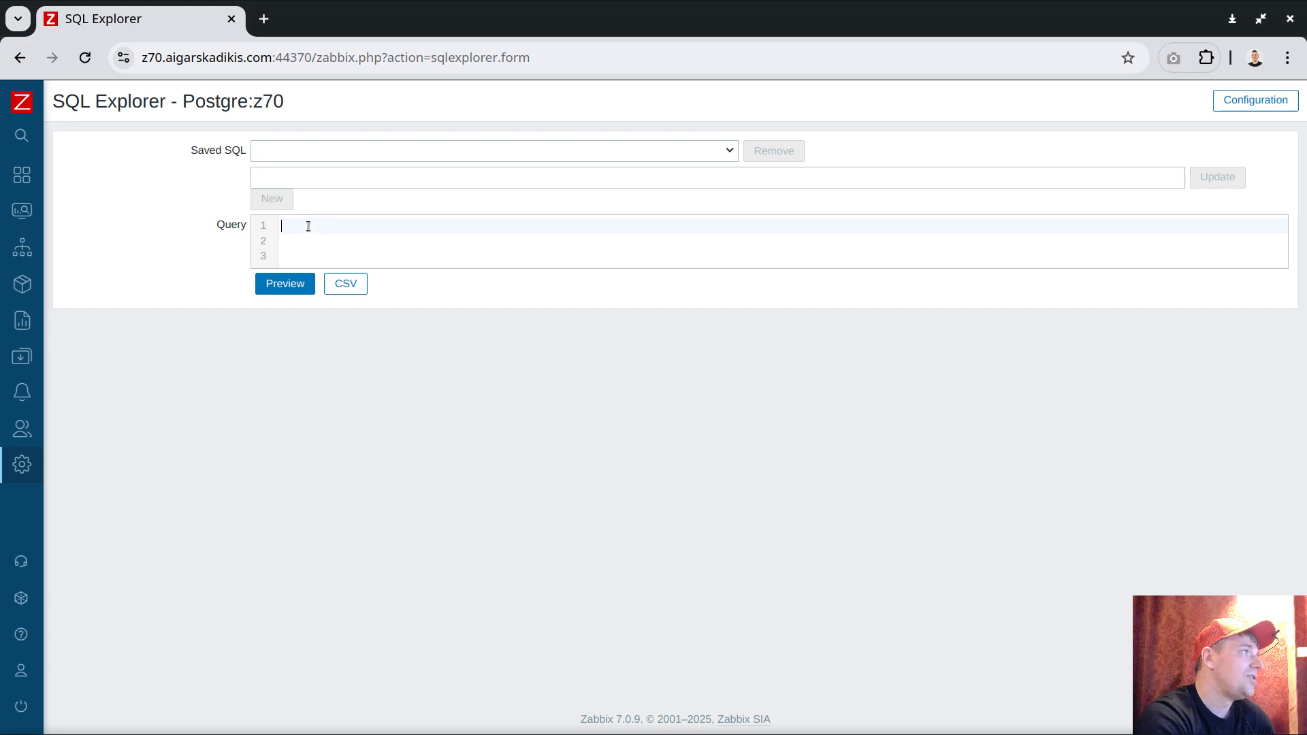
Return to the list of templates and filter it by the name "nginx"
{"action": "mouse_move", "coordinate": [3, 334]}
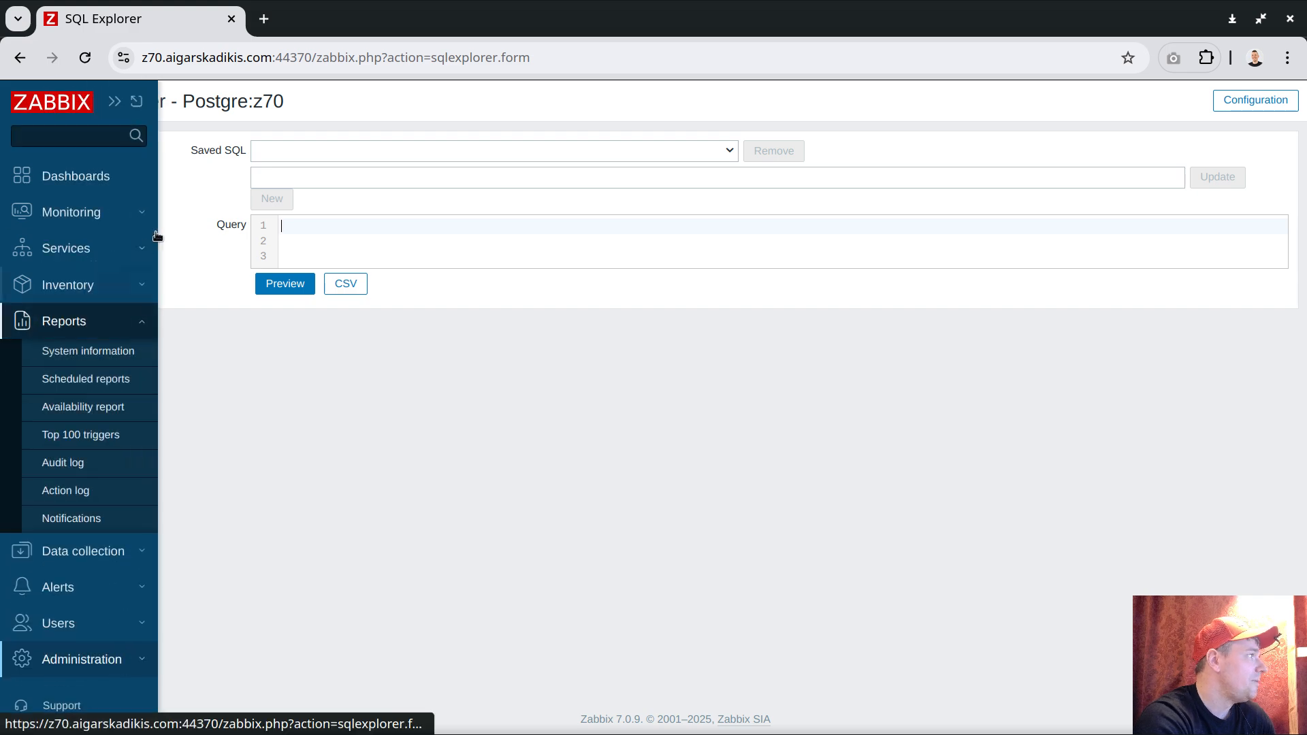
{"action": "left_click", "coordinate": [117, 544]}
{"action": "left_click", "coordinate": [75, 471]}
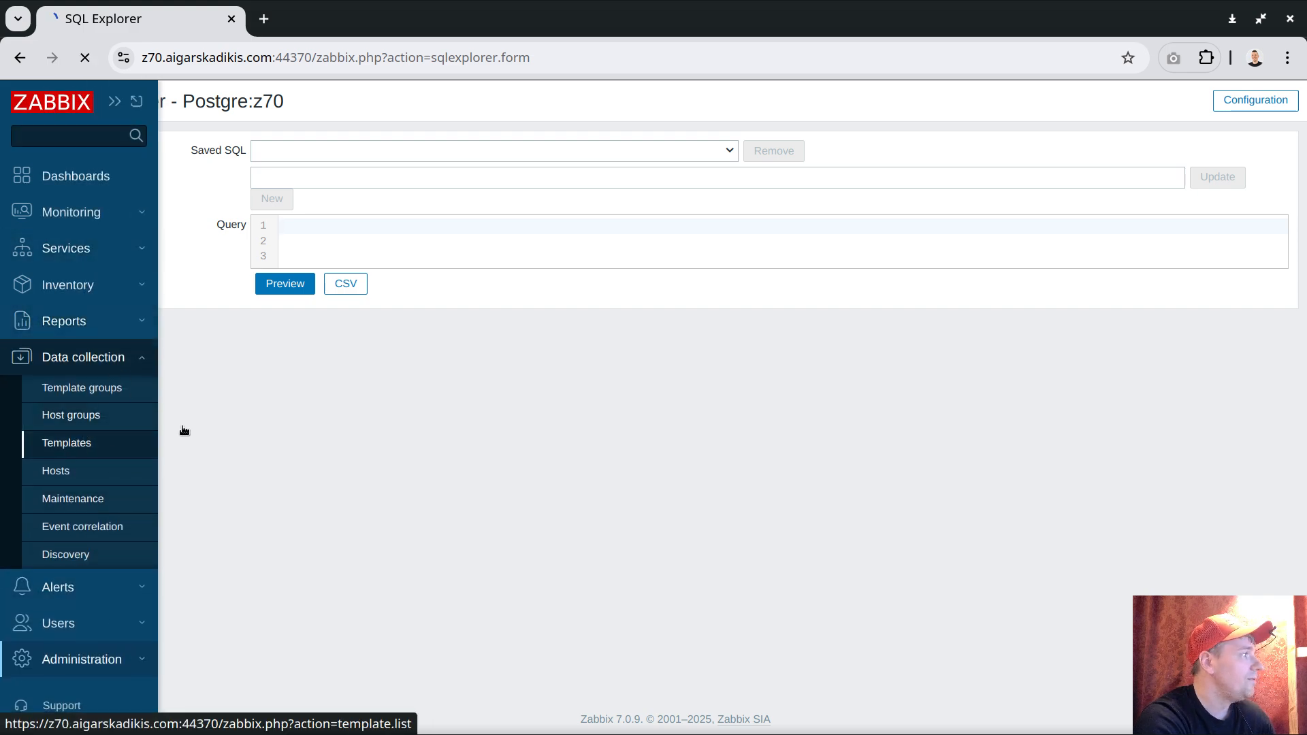
{"action": "left_click", "coordinate": [117, 416]}
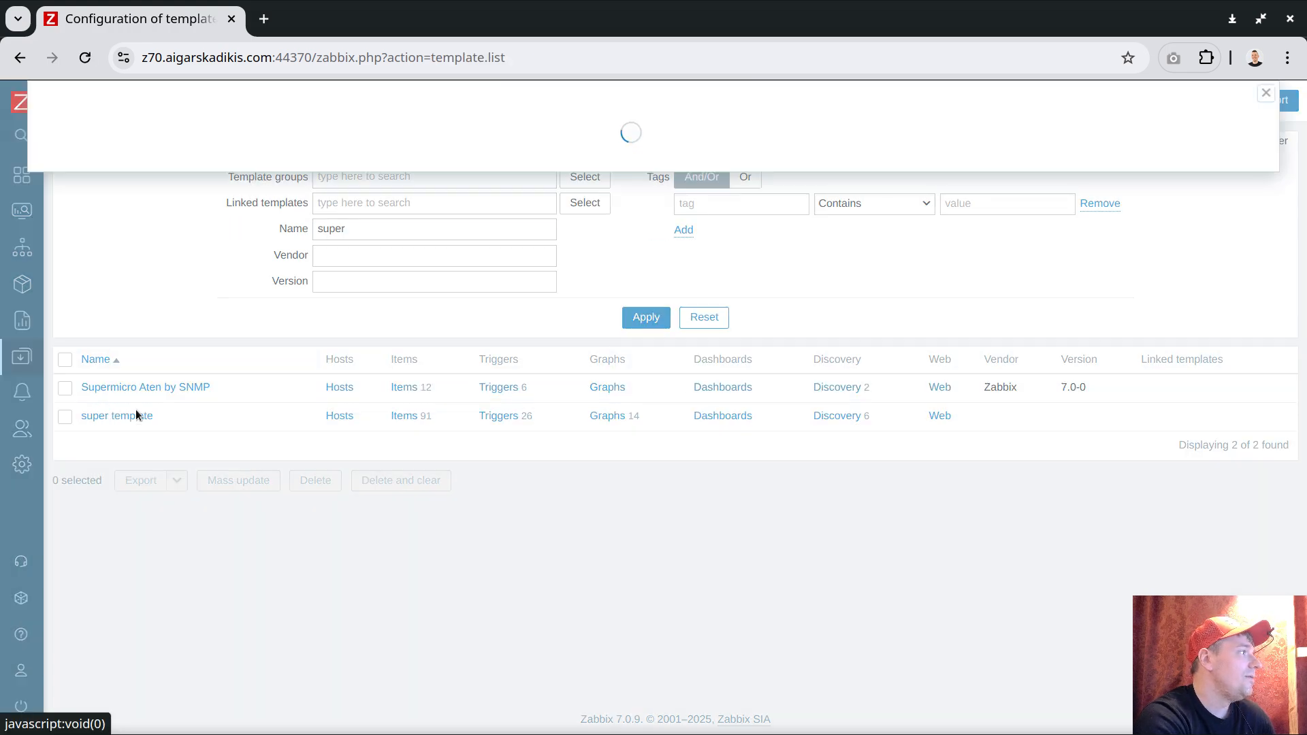
{"action": "left_click", "coordinate": [363, 391]}
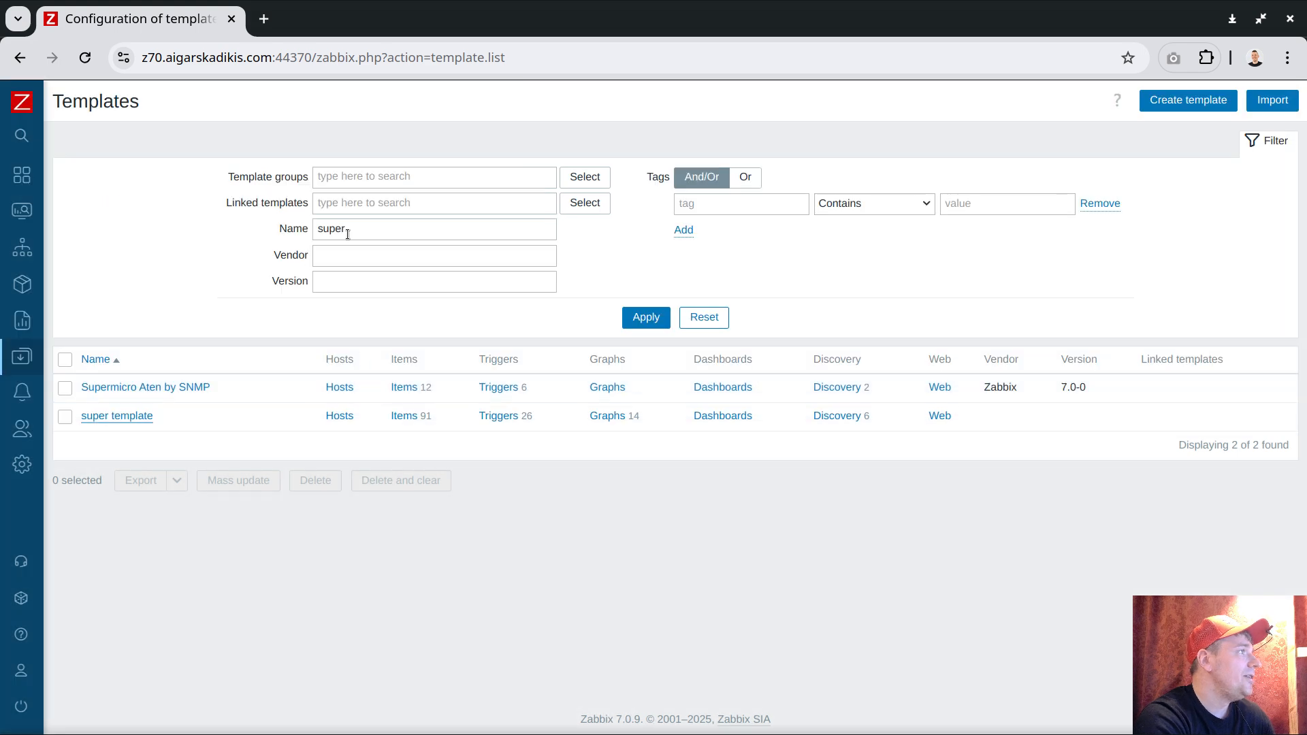
{"action": "key", "text": "ctrl+a"}
{"action": "type", "text": "nginx"}
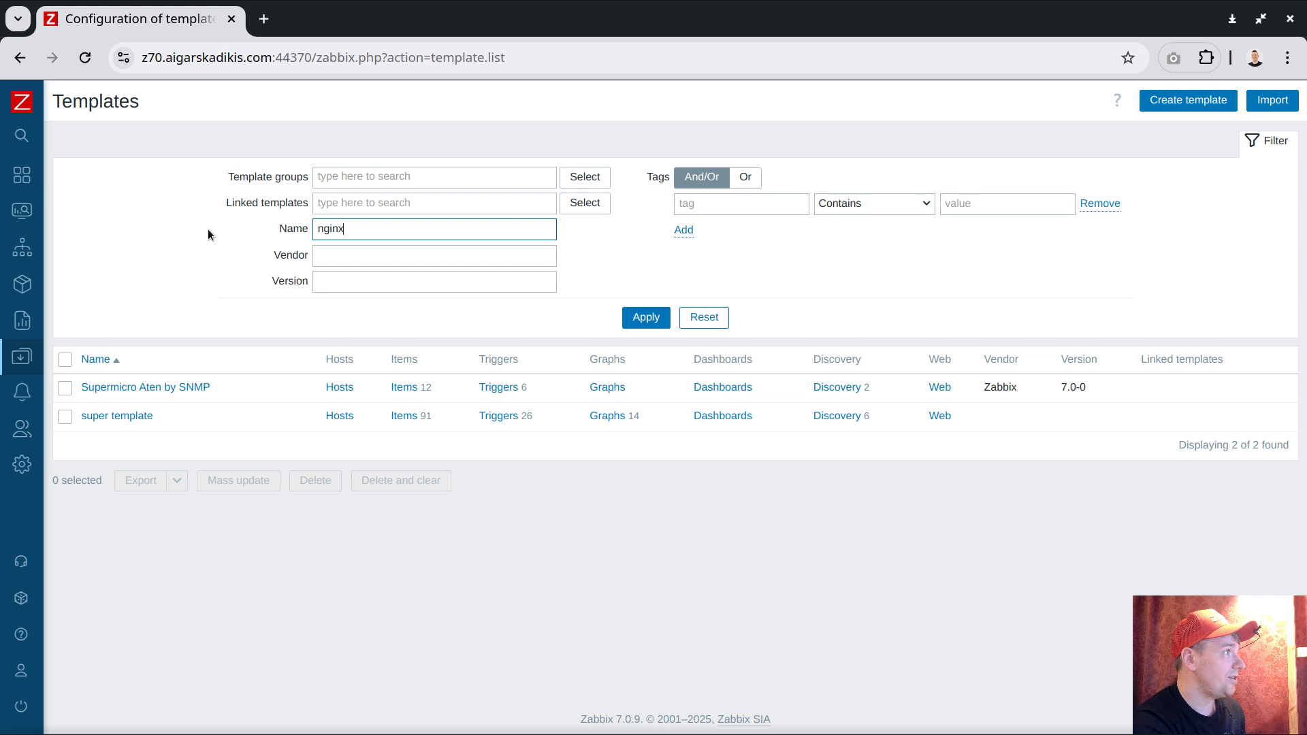
{"action": "key", "text": "Return"}
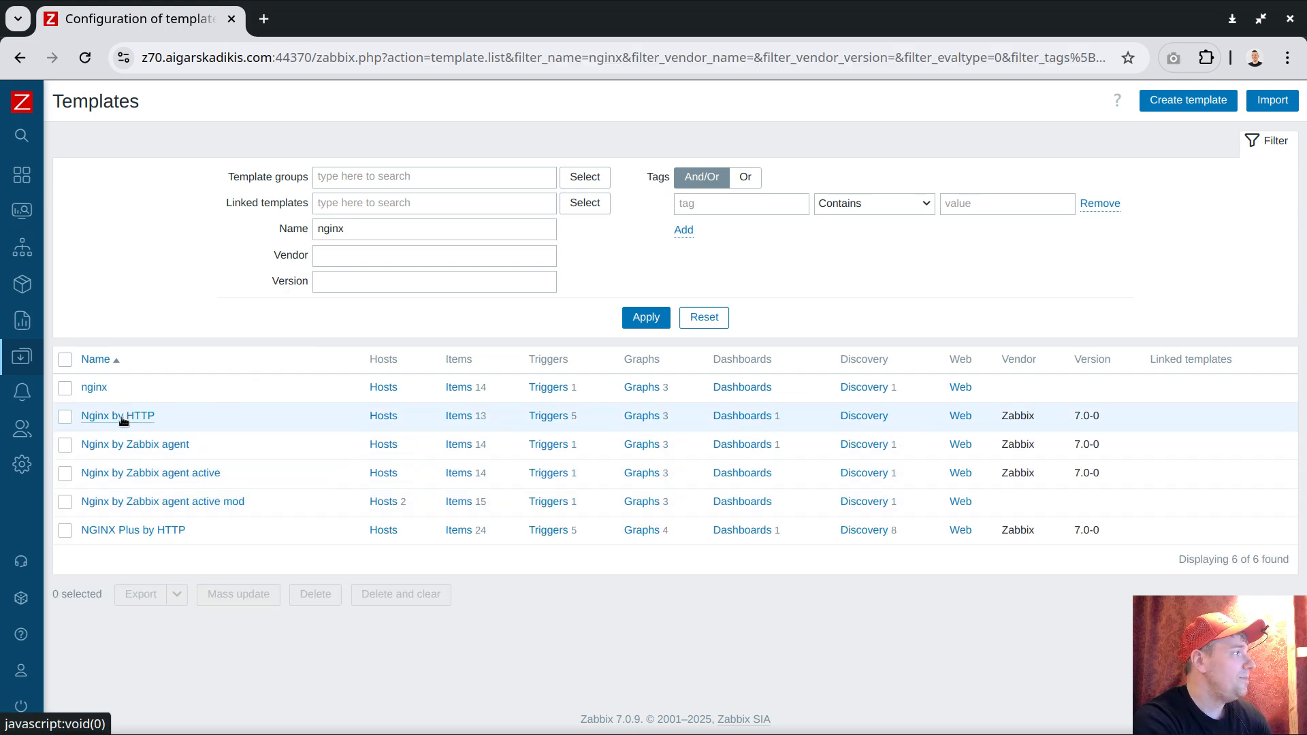
Clone the "Nginx by HTTP" template under the name "Nginx by HTTP migrate"
{"action": "left_click", "coordinate": [124, 420]}
{"action": "left_click", "coordinate": [134, 420]}
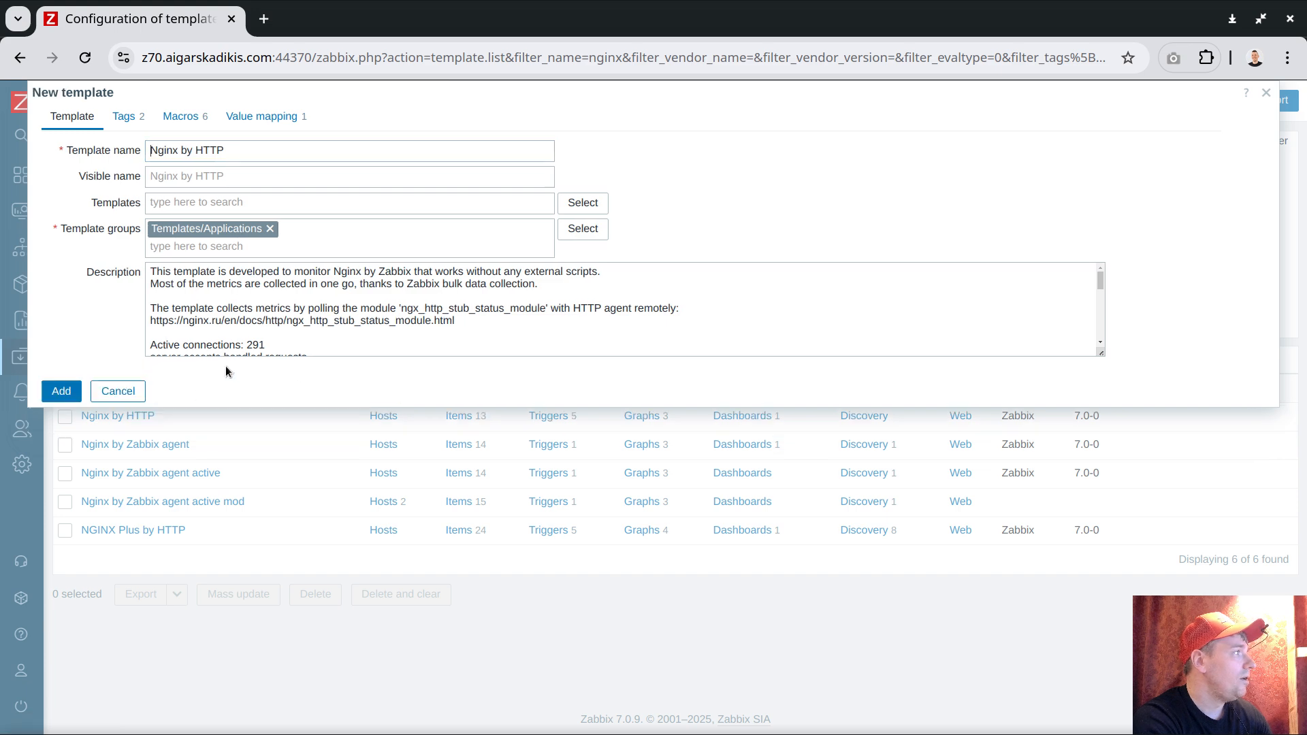
{"action": "left_click", "coordinate": [245, 151]}
{"action": "type", "text": "migrate"}
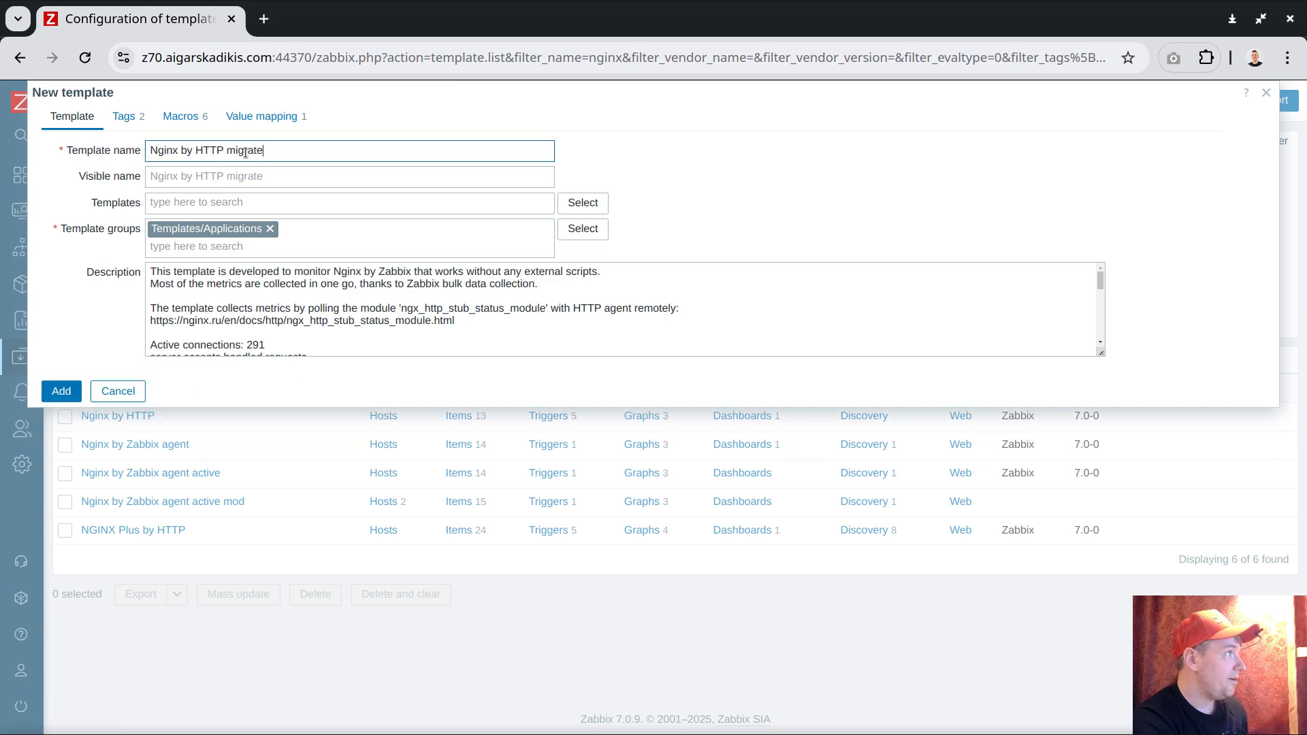
{"action": "left_click", "coordinate": [68, 393]}
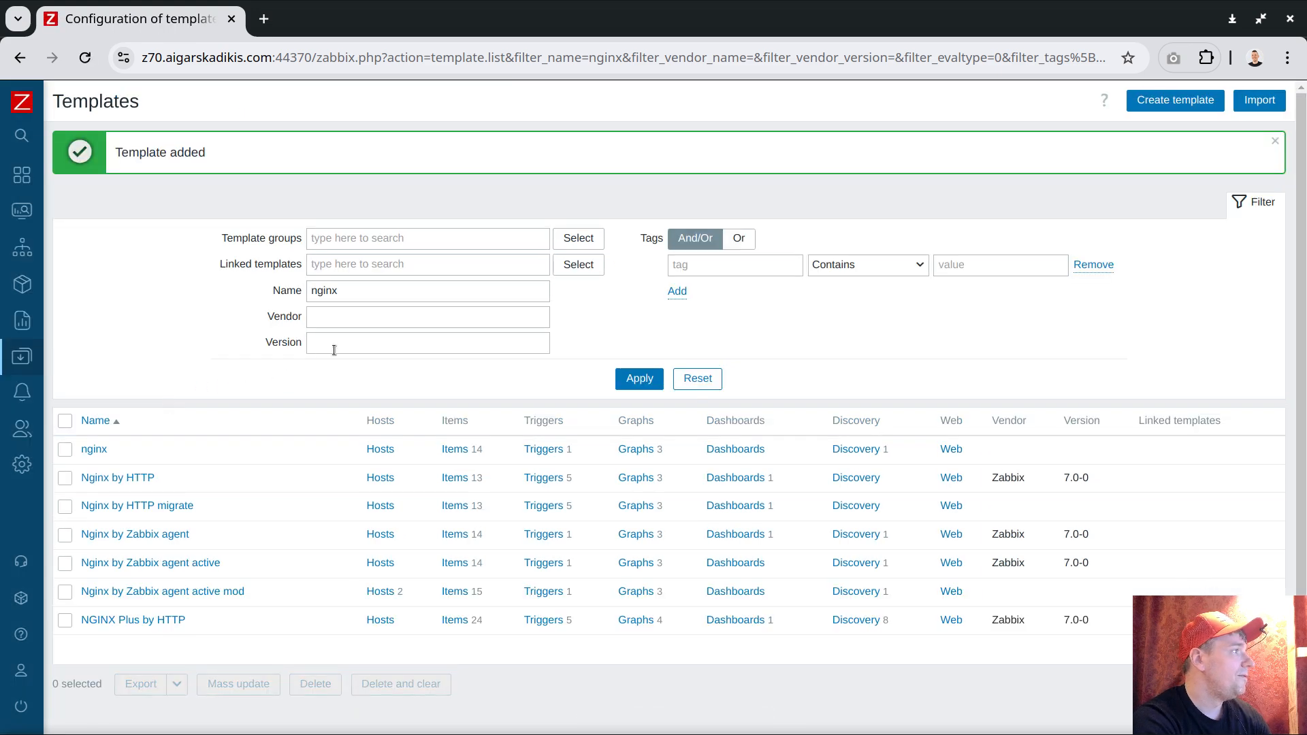
Filter the templates by "migrate", open the items of "Nginx by HTTP migrate" and select its host ID in the page address
{"action": "left_click_drag", "start_coordinate": [367, 291], "coordinate": [222, 291]}
{"action": "type", "text": "mig"}
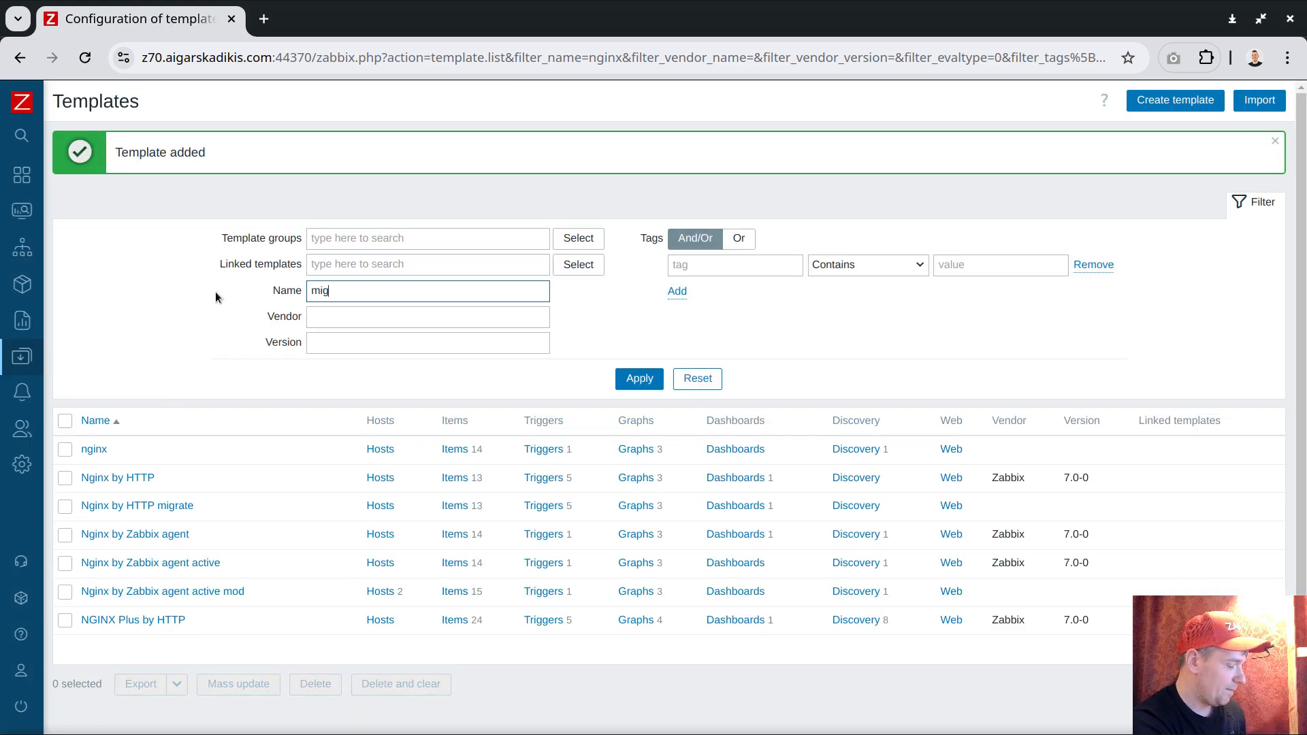
{"action": "type", "text": "rate"}
{"action": "key", "text": "Return"}
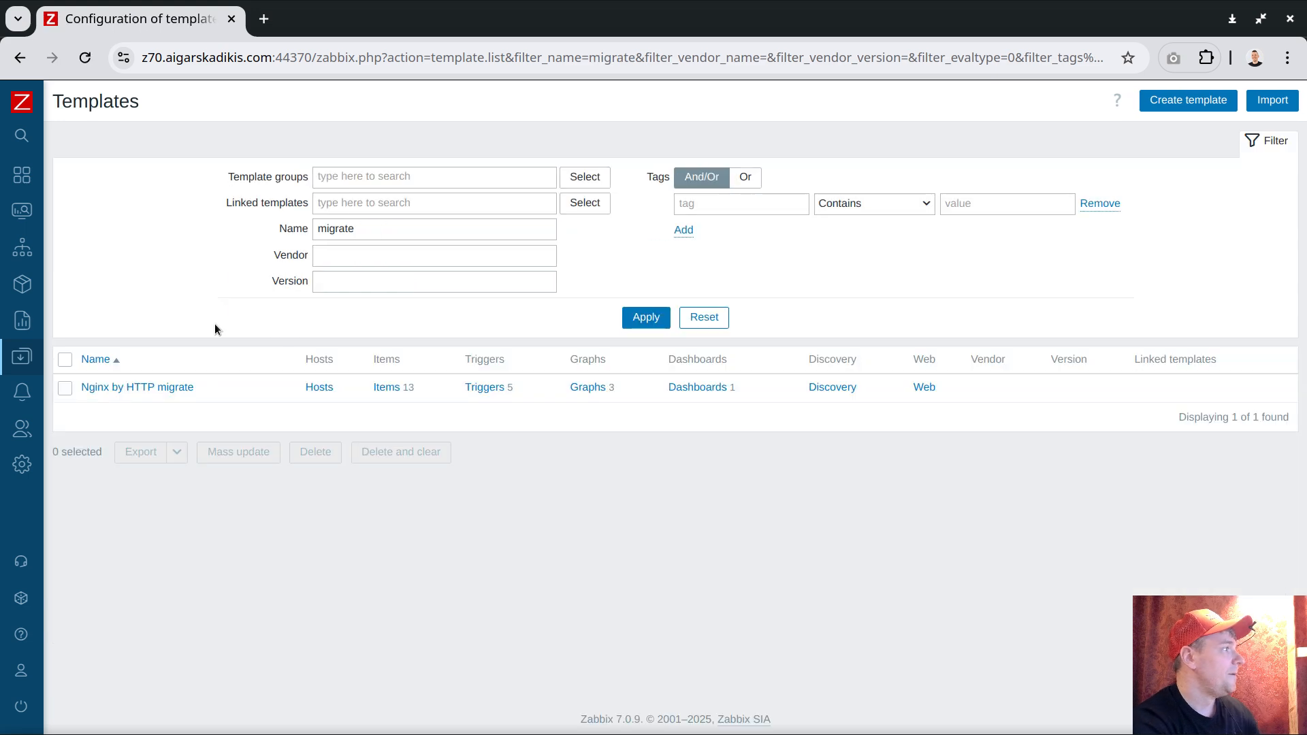
{"action": "left_click", "coordinate": [385, 388]}
{"action": "double_click", "coordinate": [729, 59]}
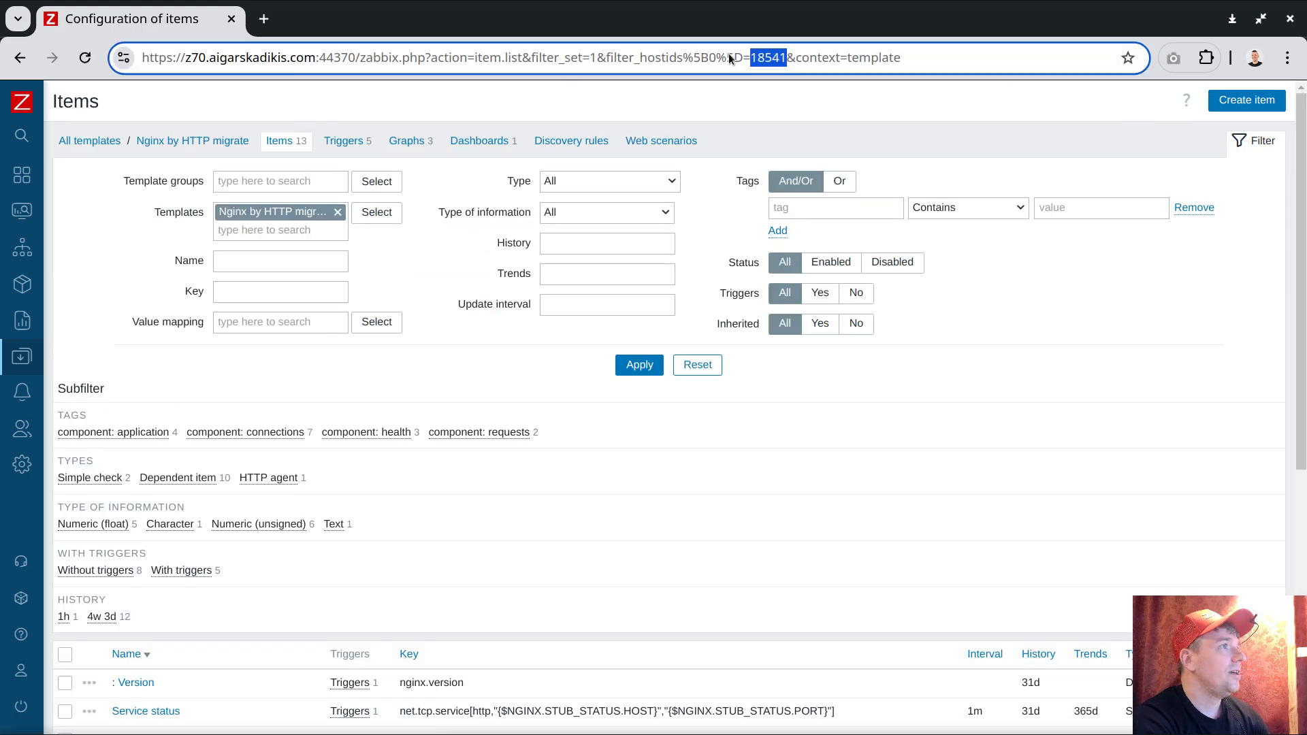
Go back to all templates and filter the list by the name "super"
{"action": "left_click", "coordinate": [102, 140]}
{"action": "left_click_drag", "start_coordinate": [379, 229], "coordinate": [98, 230]}
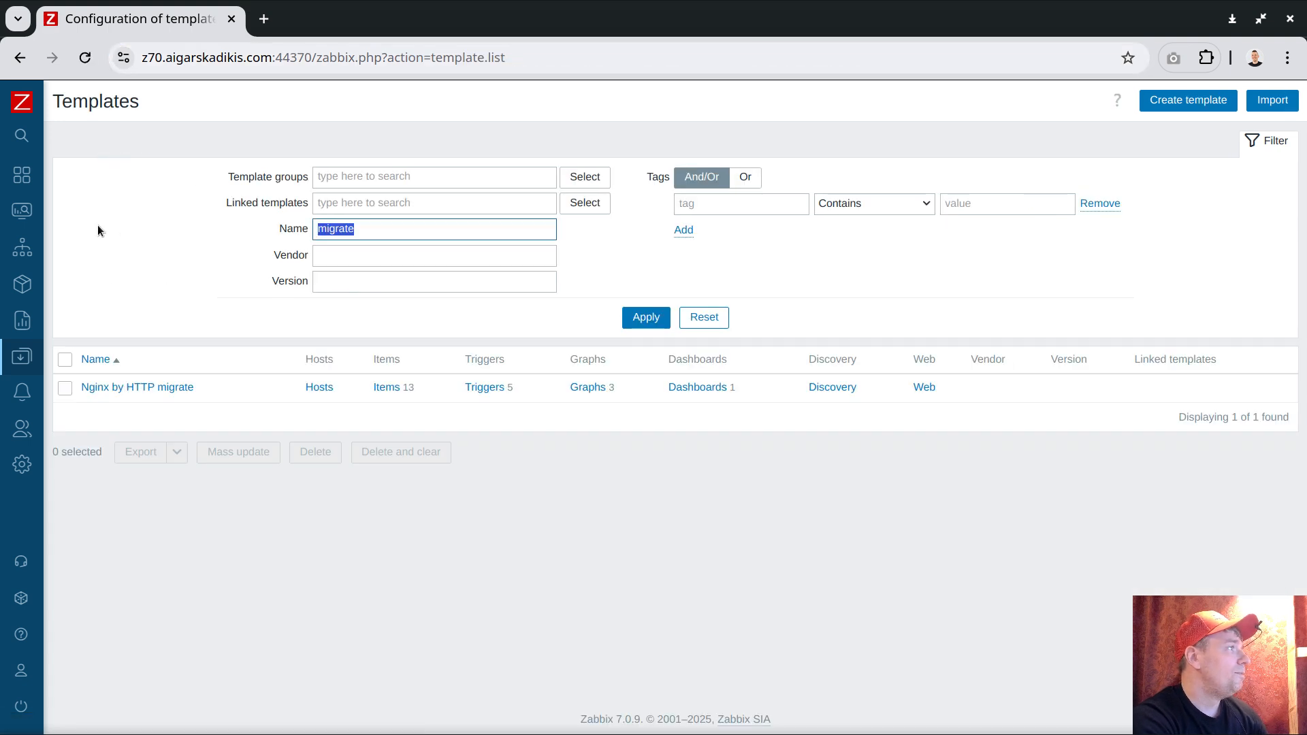
{"action": "type", "text": "super"}
{"action": "key", "text": "Return"}
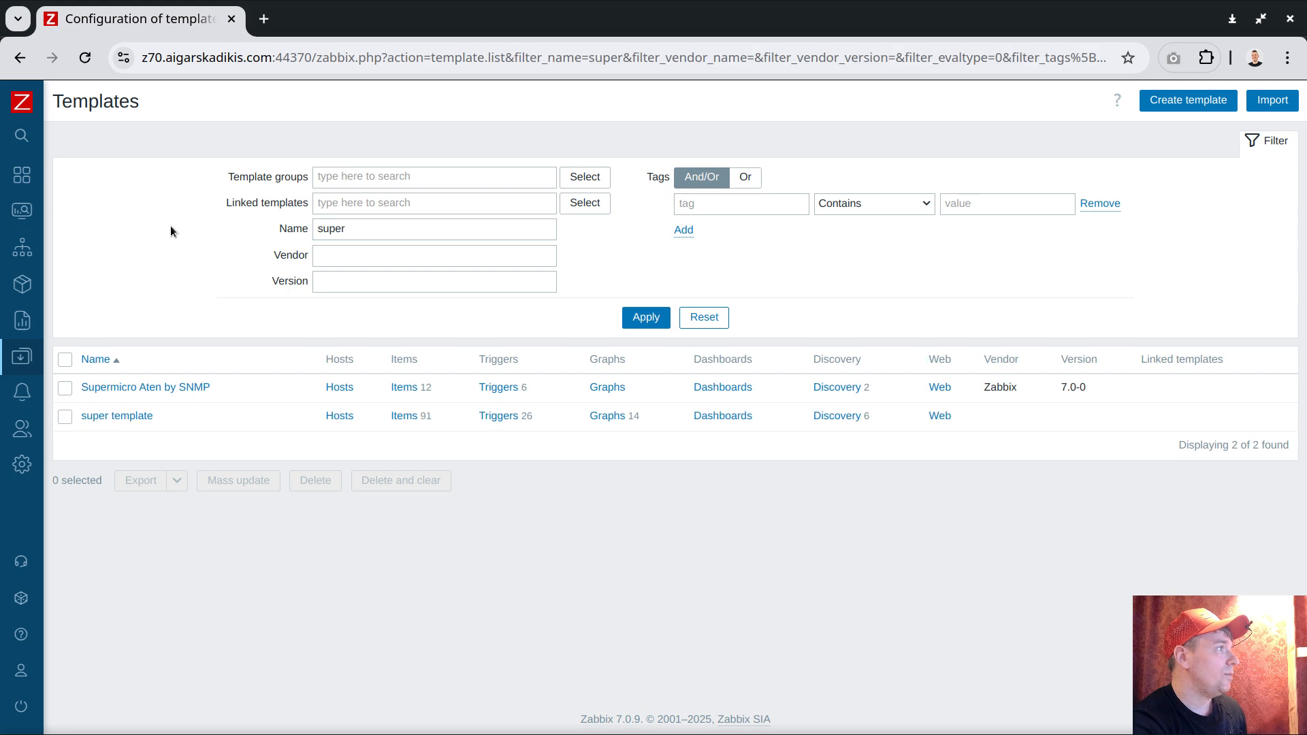
Link the template "Nginx by HTTP migrate" to "super template" and save the update
{"action": "left_click", "coordinate": [123, 416]}
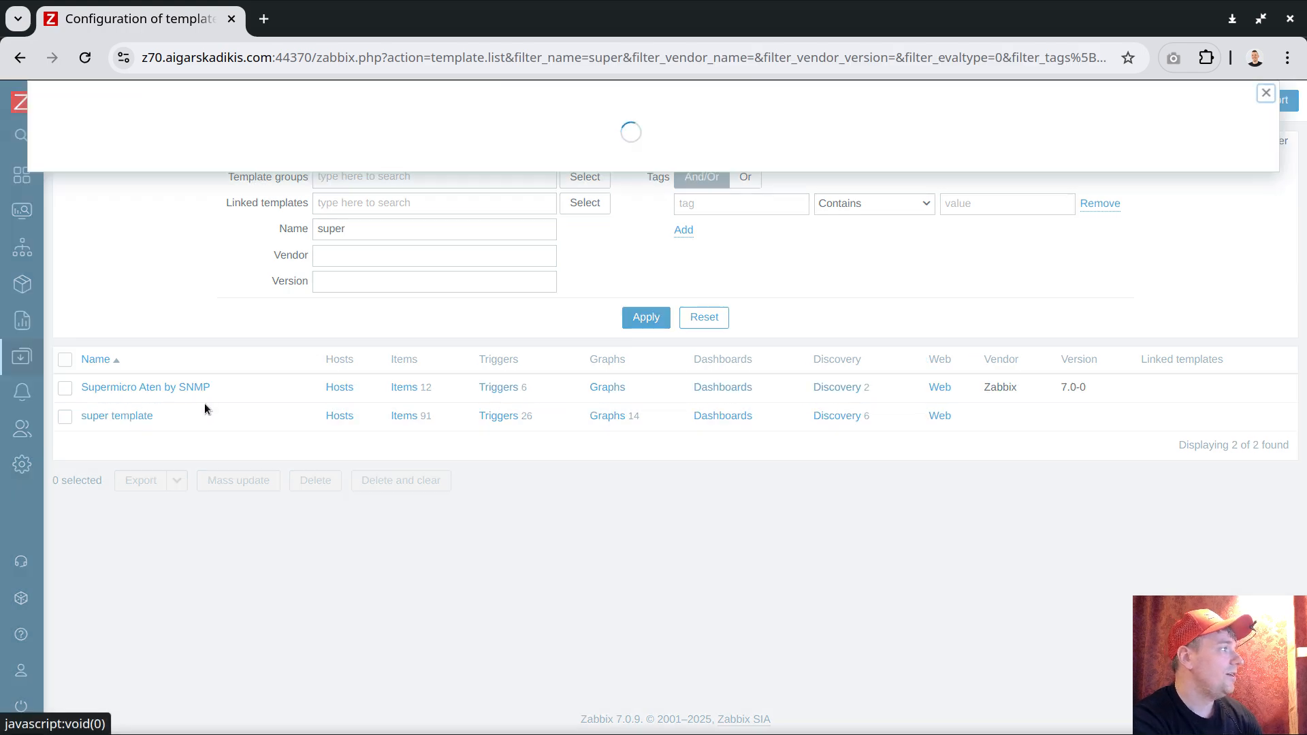
{"action": "left_click", "coordinate": [198, 202]}
{"action": "type", "text": "nginx"}
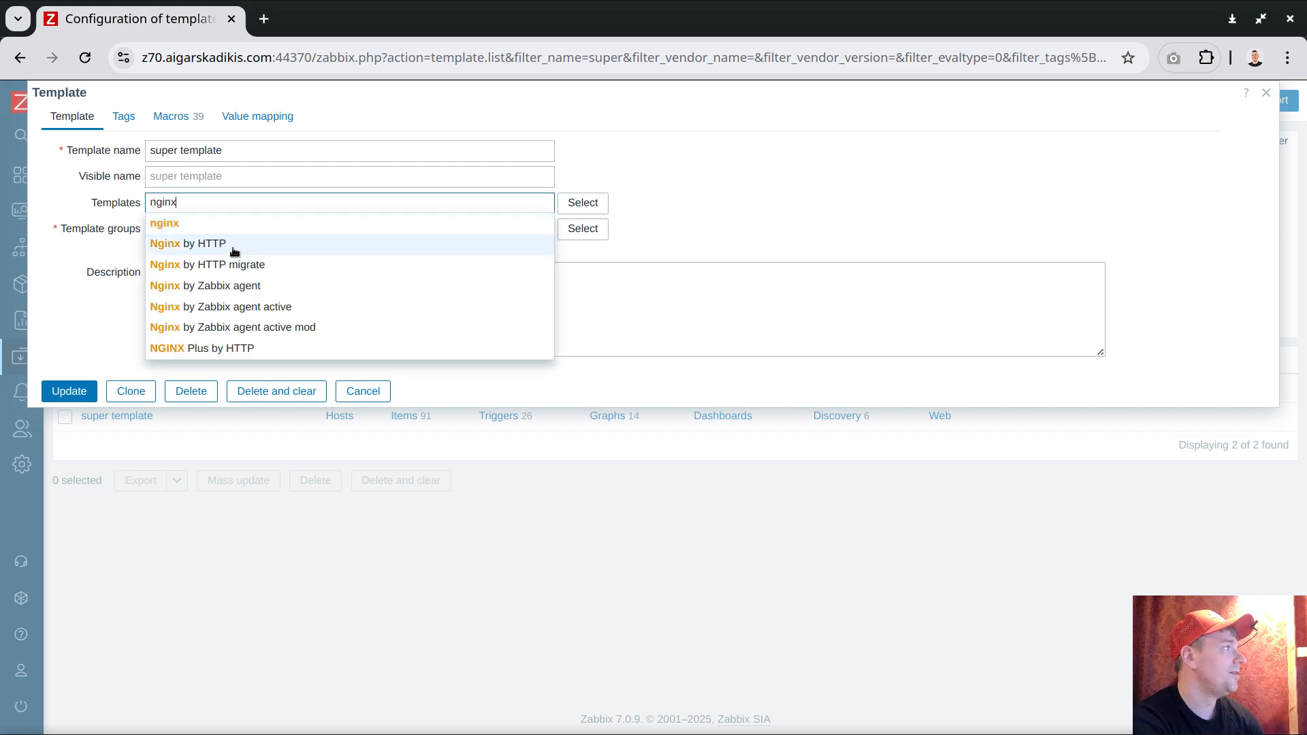
{"action": "left_click", "coordinate": [238, 269]}
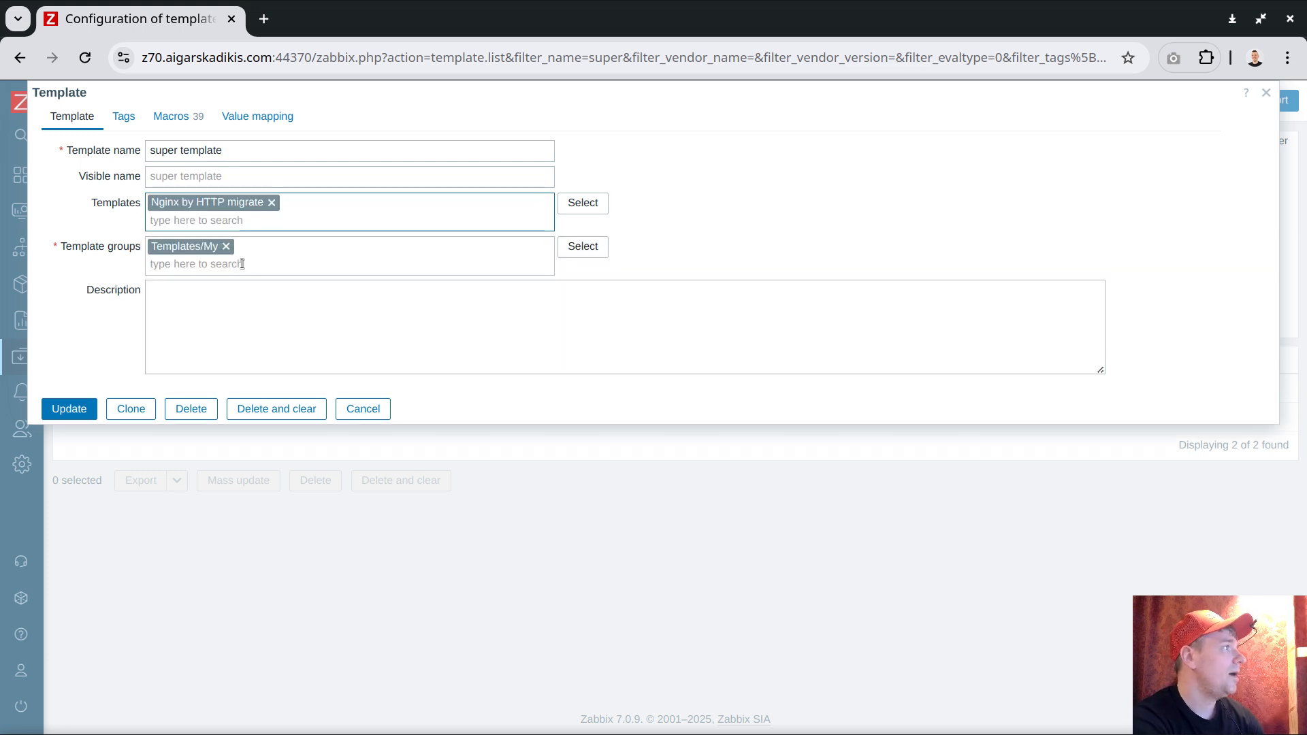
{"action": "left_click", "coordinate": [72, 409]}
Unlink "Nginx by HTTP migrate" from "super template" without clearing its entities, save, and check the item count in the list
{"action": "left_click", "coordinate": [136, 476]}
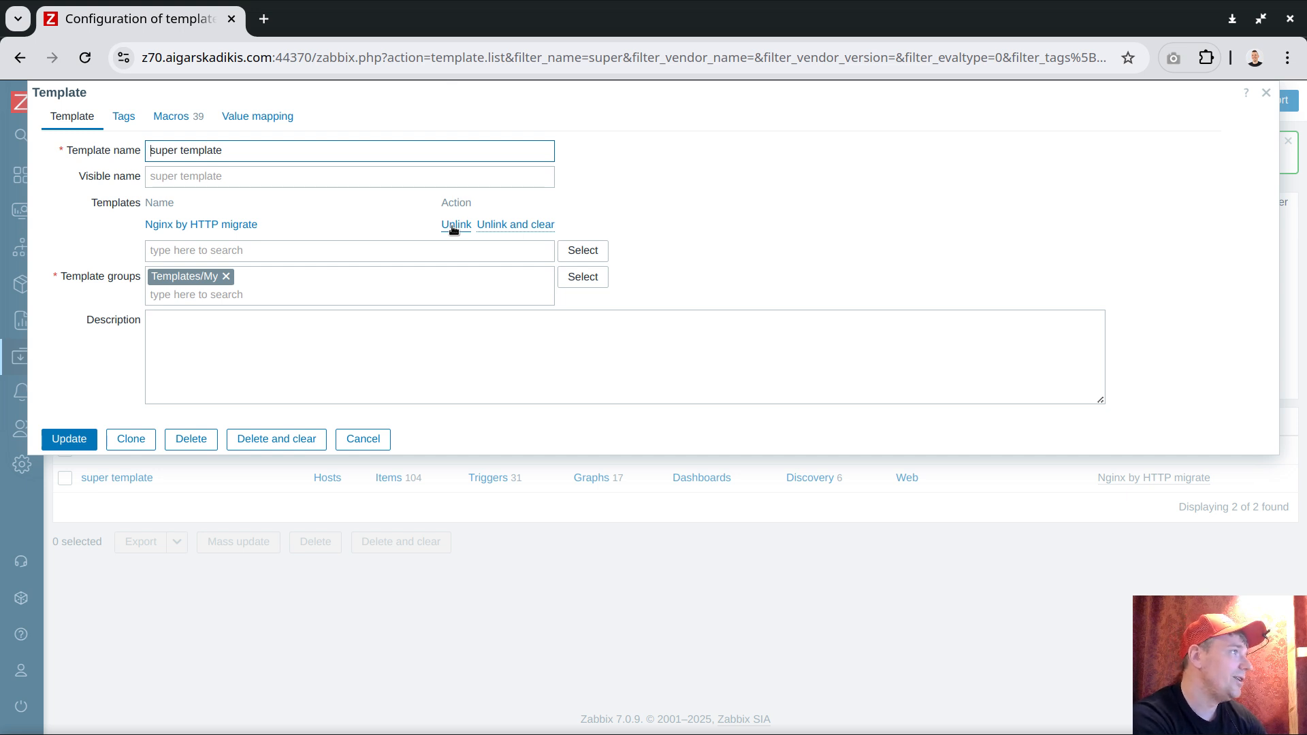
{"action": "left_click", "coordinate": [455, 224]}
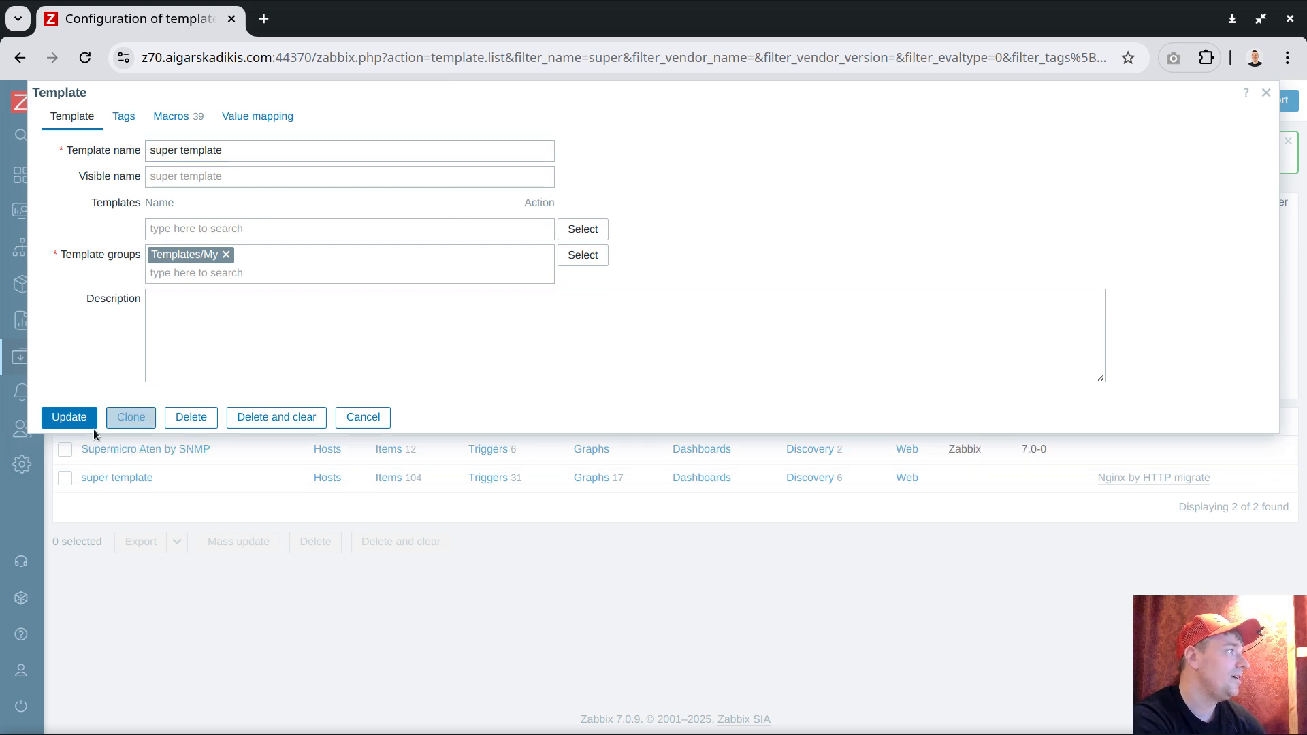
{"action": "left_click", "coordinate": [69, 439]}
{"action": "left_click_drag", "start_coordinate": [438, 480], "coordinate": [386, 479]}
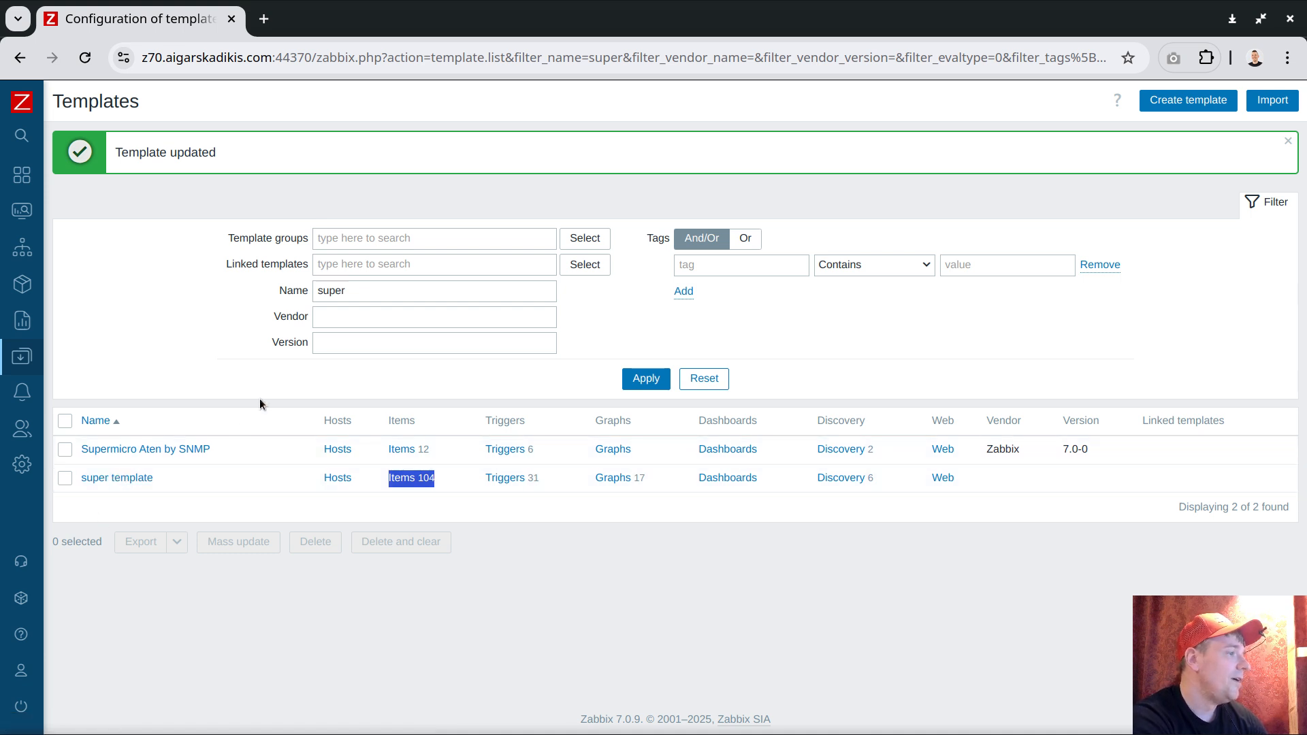
Open the SQL Explorer page and copy the last hostmacro UPDATE statement from the terminal session
{"action": "left_click", "coordinate": [39, 392]}
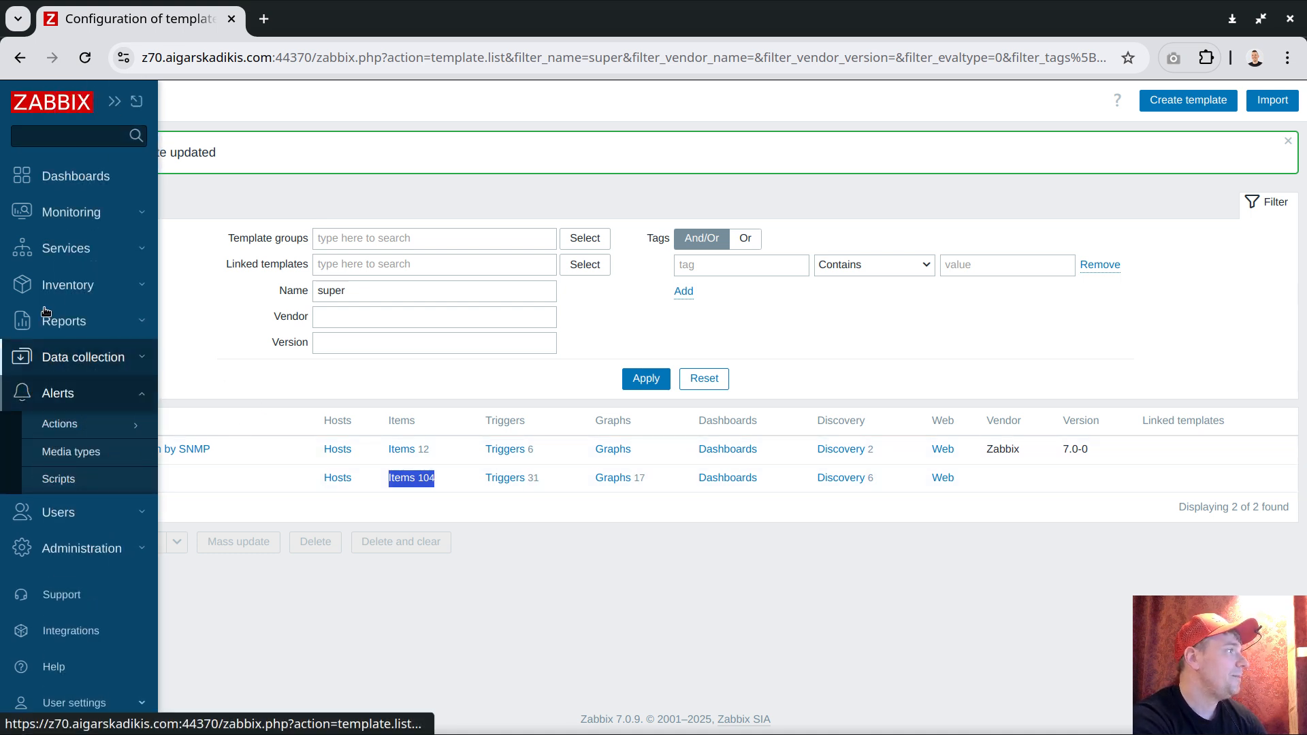
{"action": "left_click", "coordinate": [87, 543]}
{"action": "scroll", "coordinate": [88, 529], "scroll_direction": "down", "scroll_amount": 3}
{"action": "left_click", "coordinate": [82, 501]}
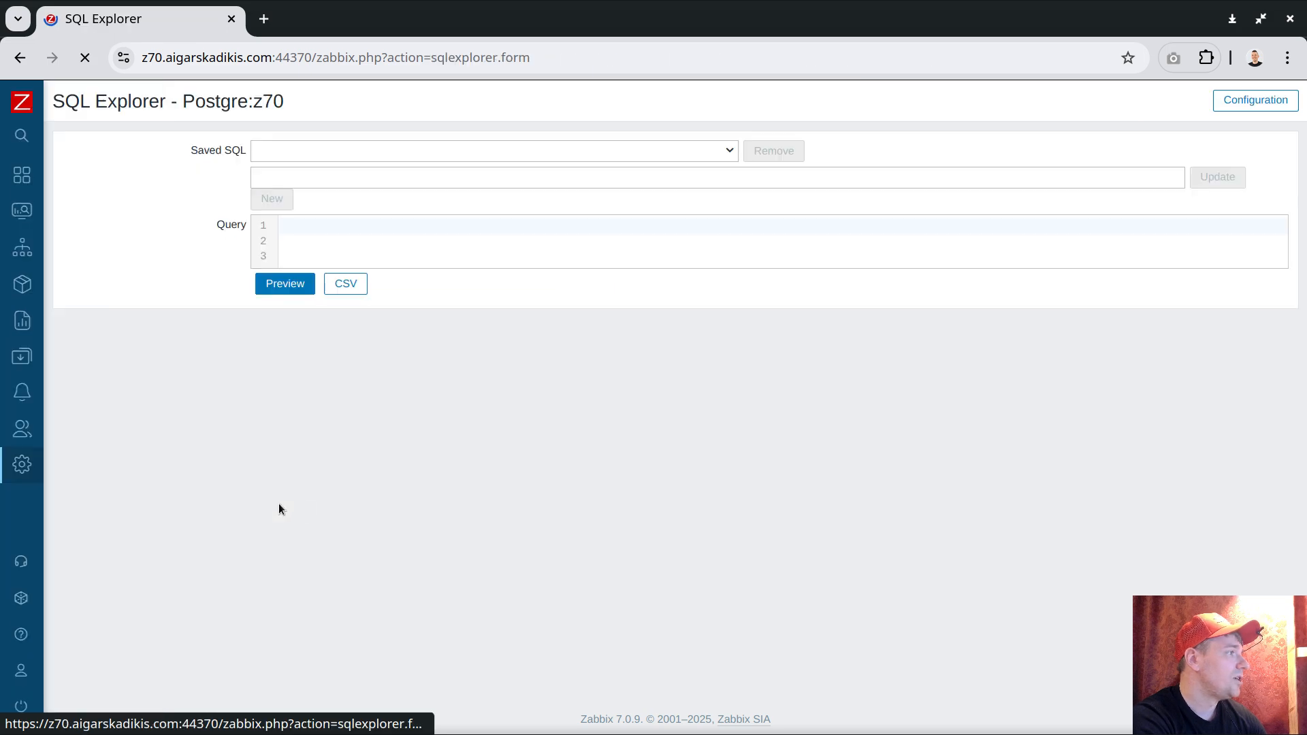
{"action": "key", "text": "alt+Tab"}
{"action": "left_click_drag", "start_coordinate": [63, 665], "coordinate": [599, 664]}
{"action": "left_click", "coordinate": [1266, 9]}
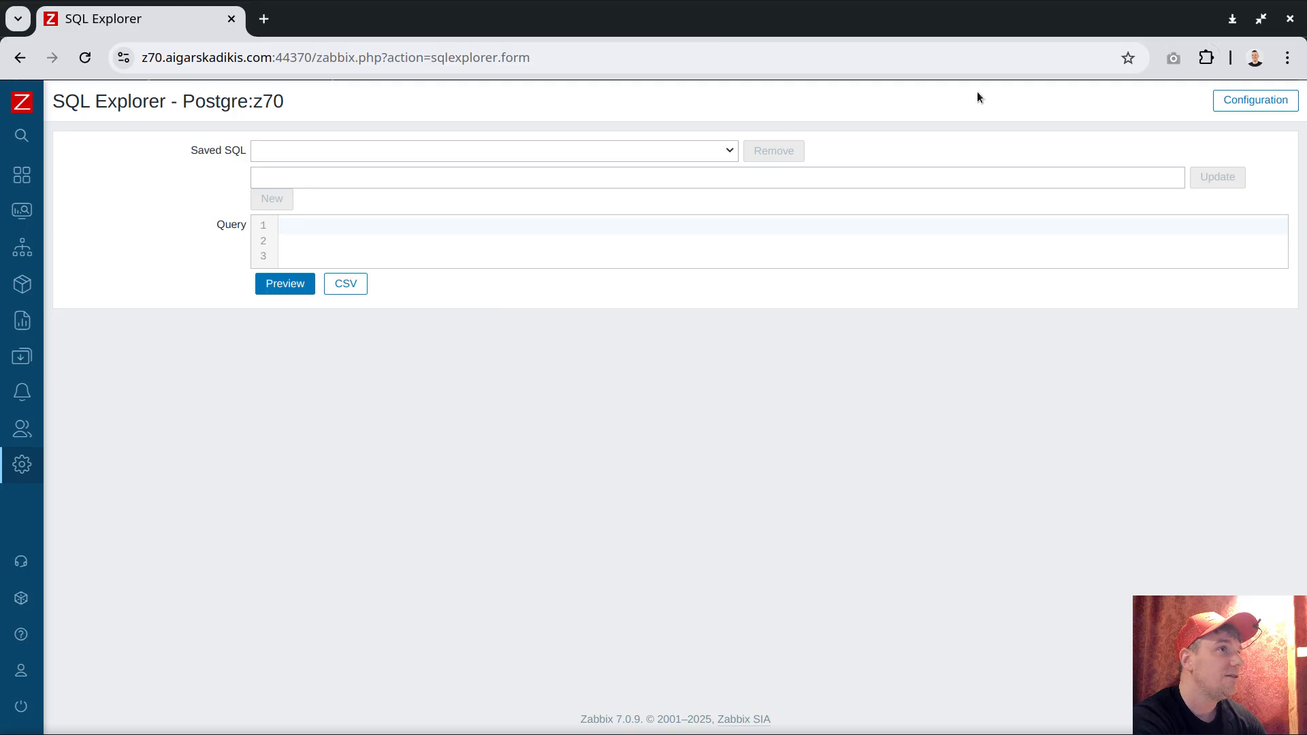
Run the query "UPDATE hostmacro SET hostid=18538 WHERE hostid=18541;" in the SQL Explorer
{"action": "type", "text": "UPDATE hostmacro SET hostid=18538 WHERE hostid=18540;"}
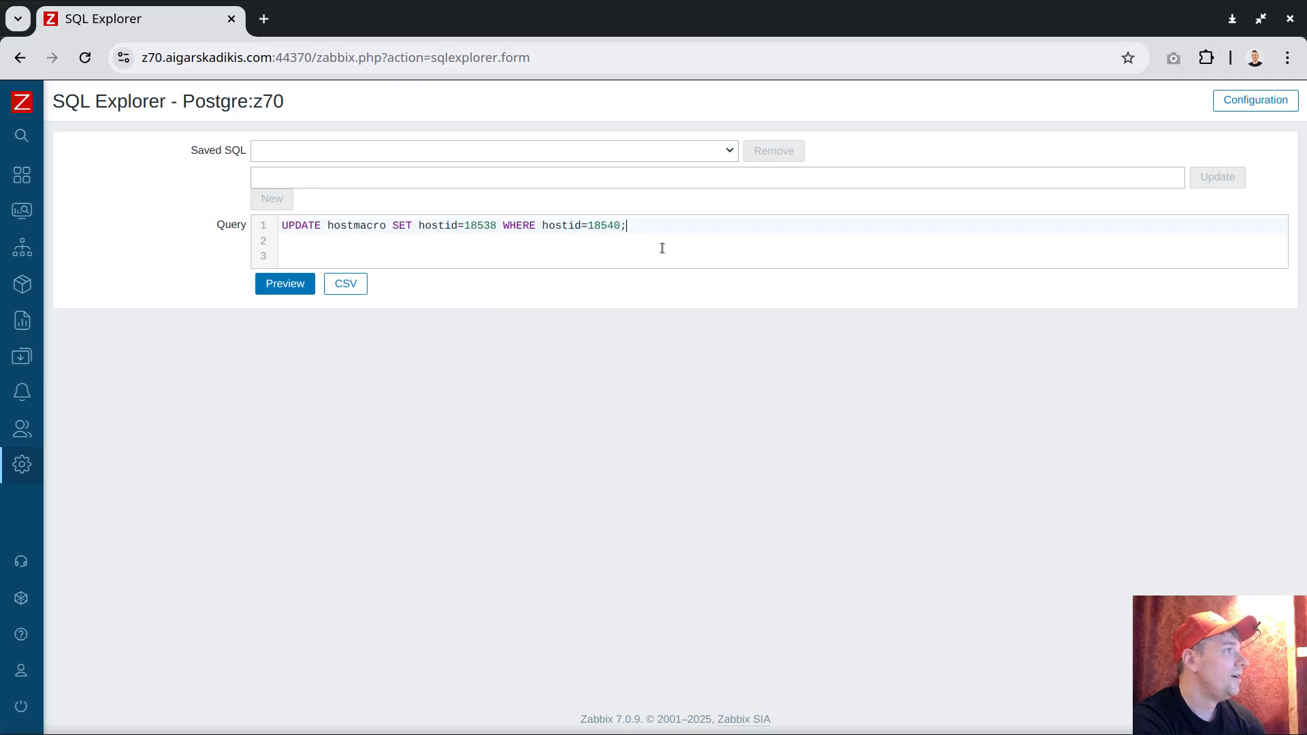
{"action": "left_click", "coordinate": [616, 225]}
{"action": "key", "text": "BackSpace"}
{"action": "type", "text": "1"}
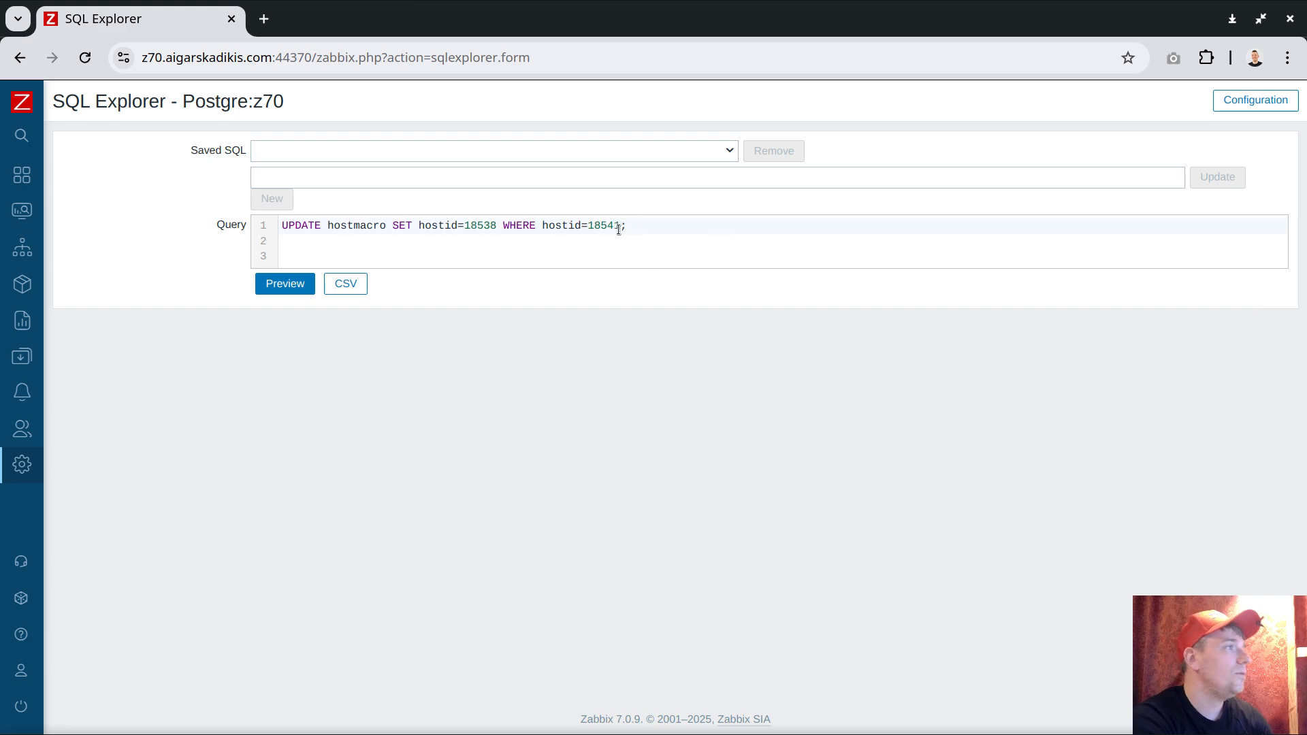
{"action": "left_click", "coordinate": [286, 285]}
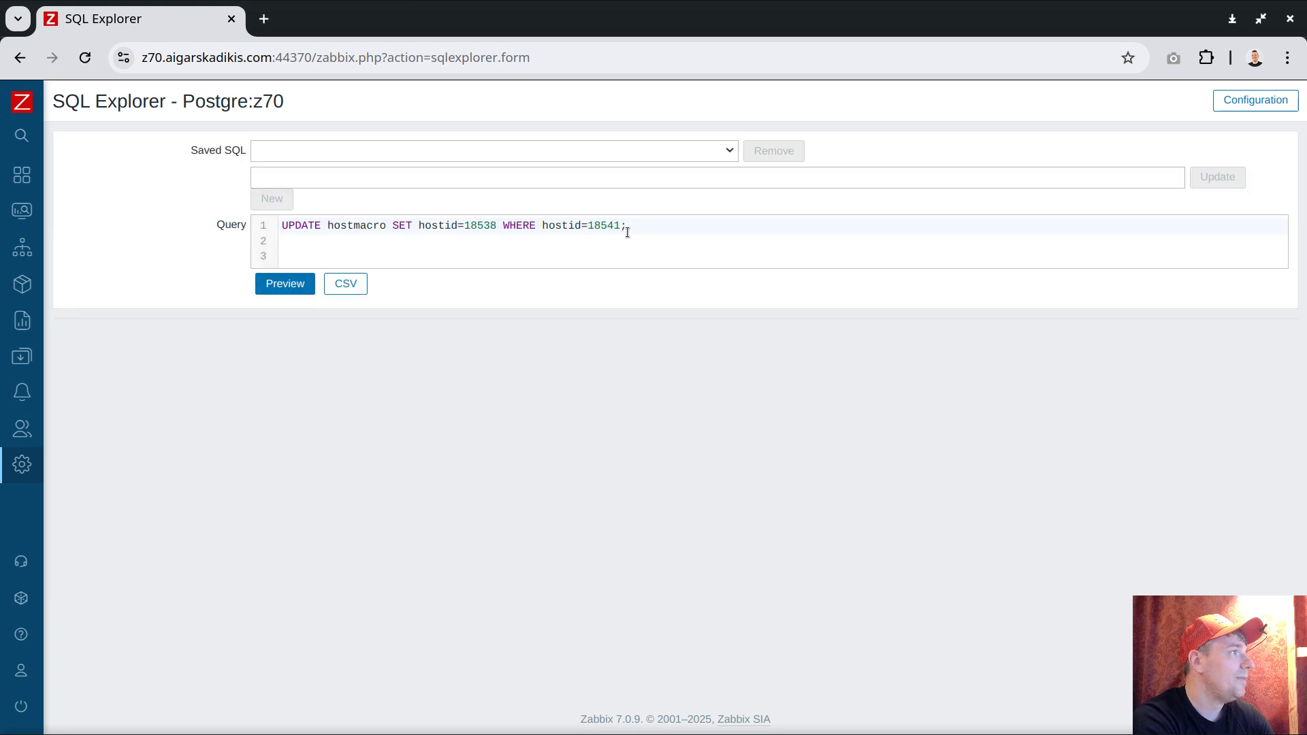
Return to the list of templates and filter it by the name "migrate"
{"action": "mouse_move", "coordinate": [2, 336]}
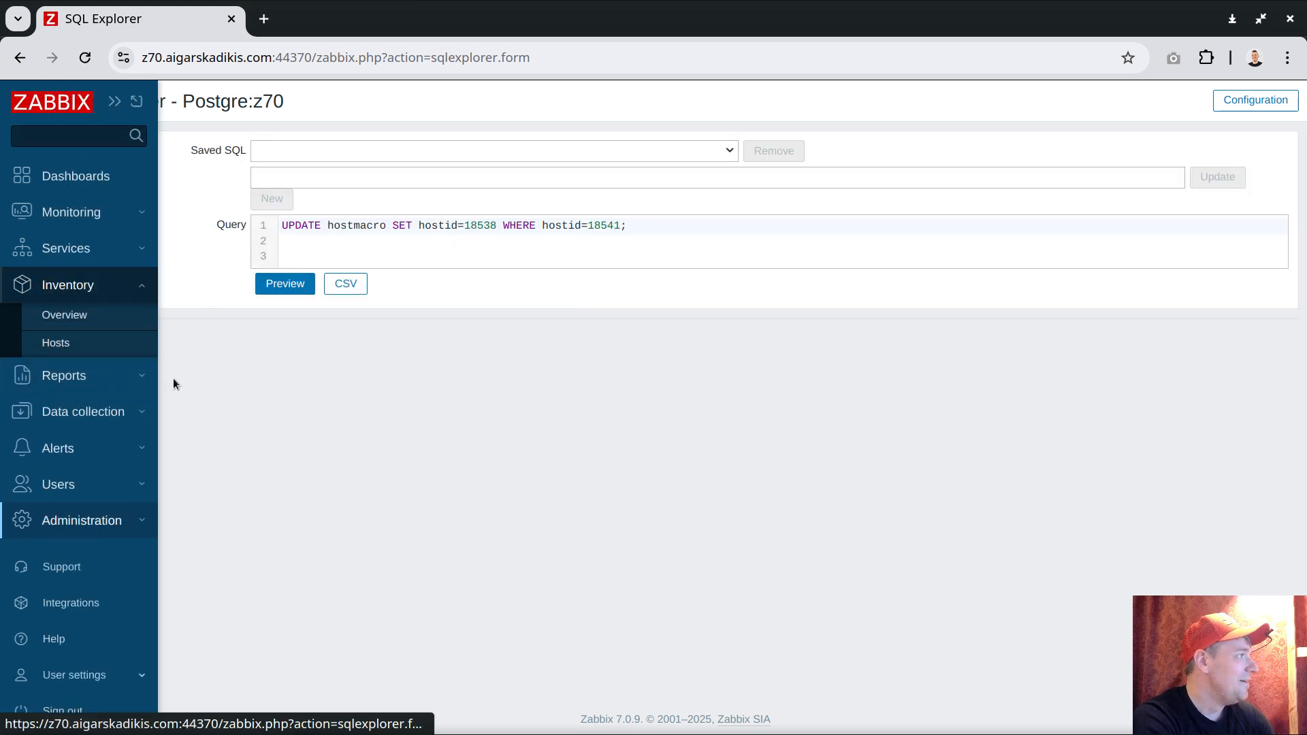
{"action": "left_click", "coordinate": [75, 403]}
{"action": "left_click", "coordinate": [78, 443]}
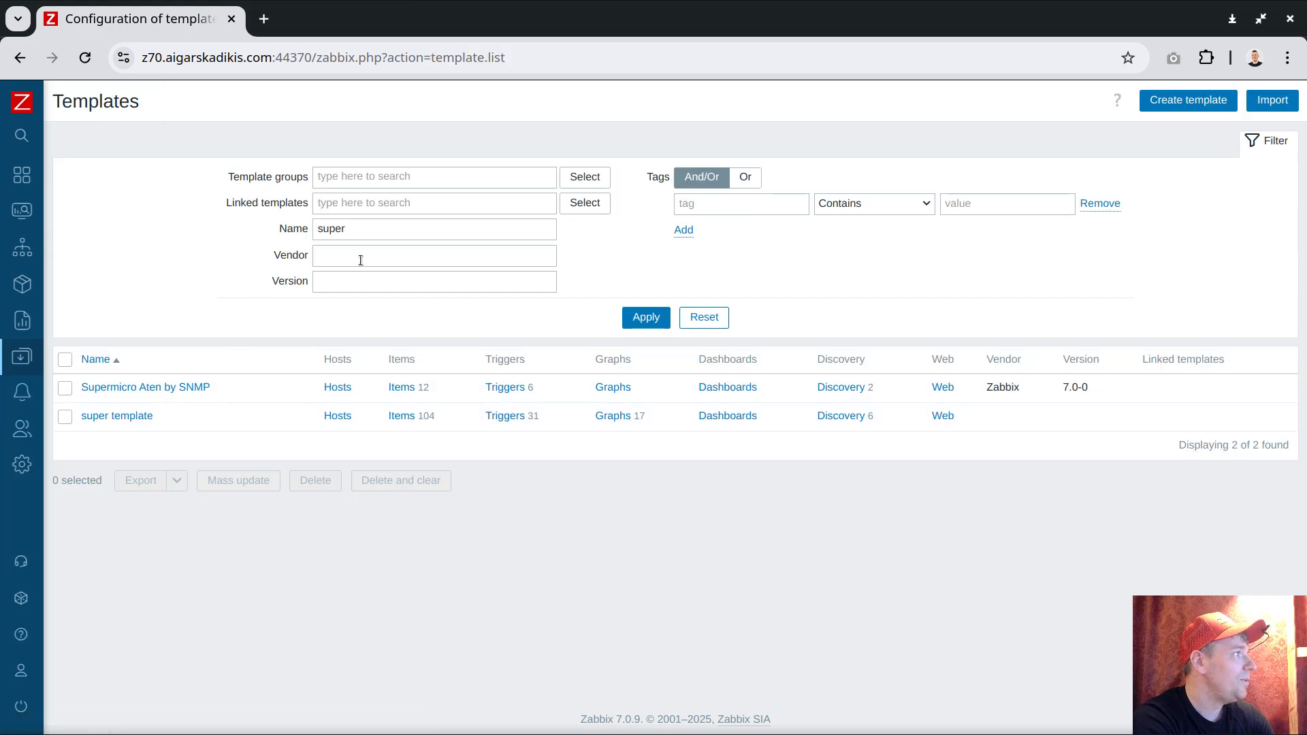
{"action": "double_click", "coordinate": [368, 232]}
{"action": "type", "text": "mi"}
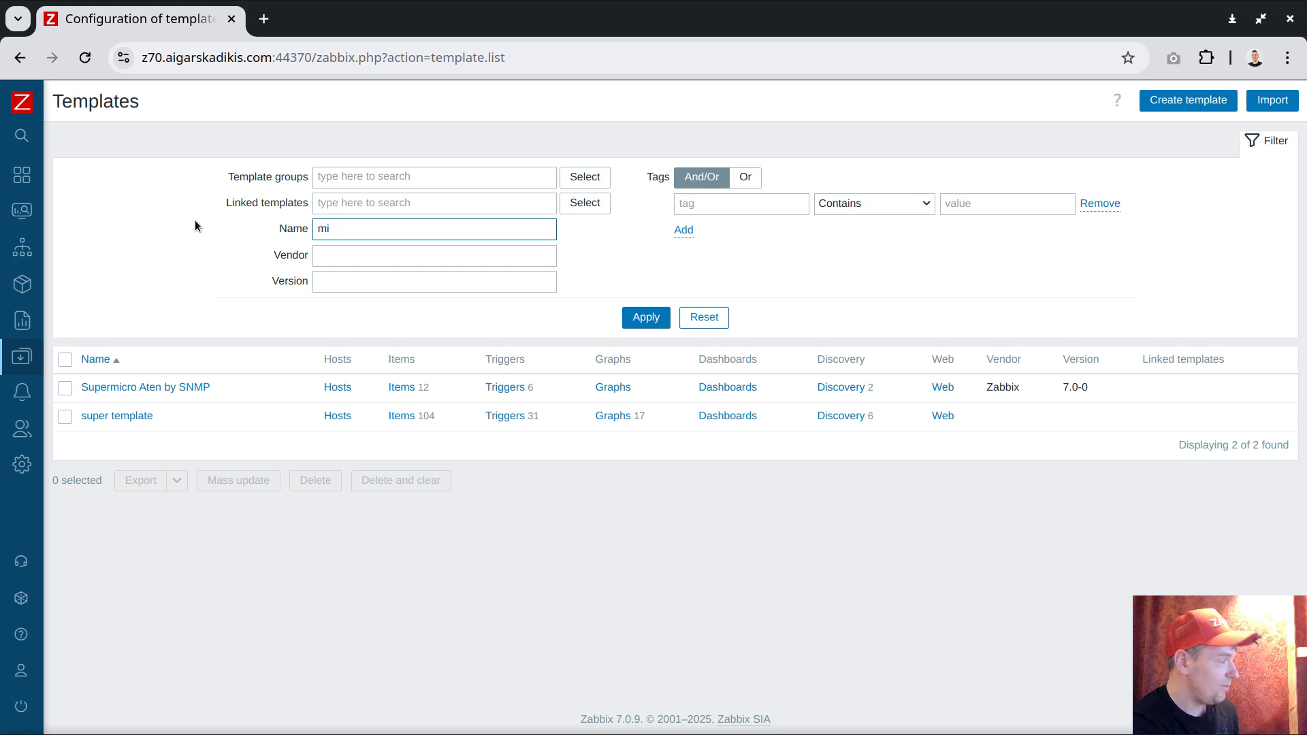
{"action": "type", "text": "grate"}
{"action": "key", "text": "Return"}
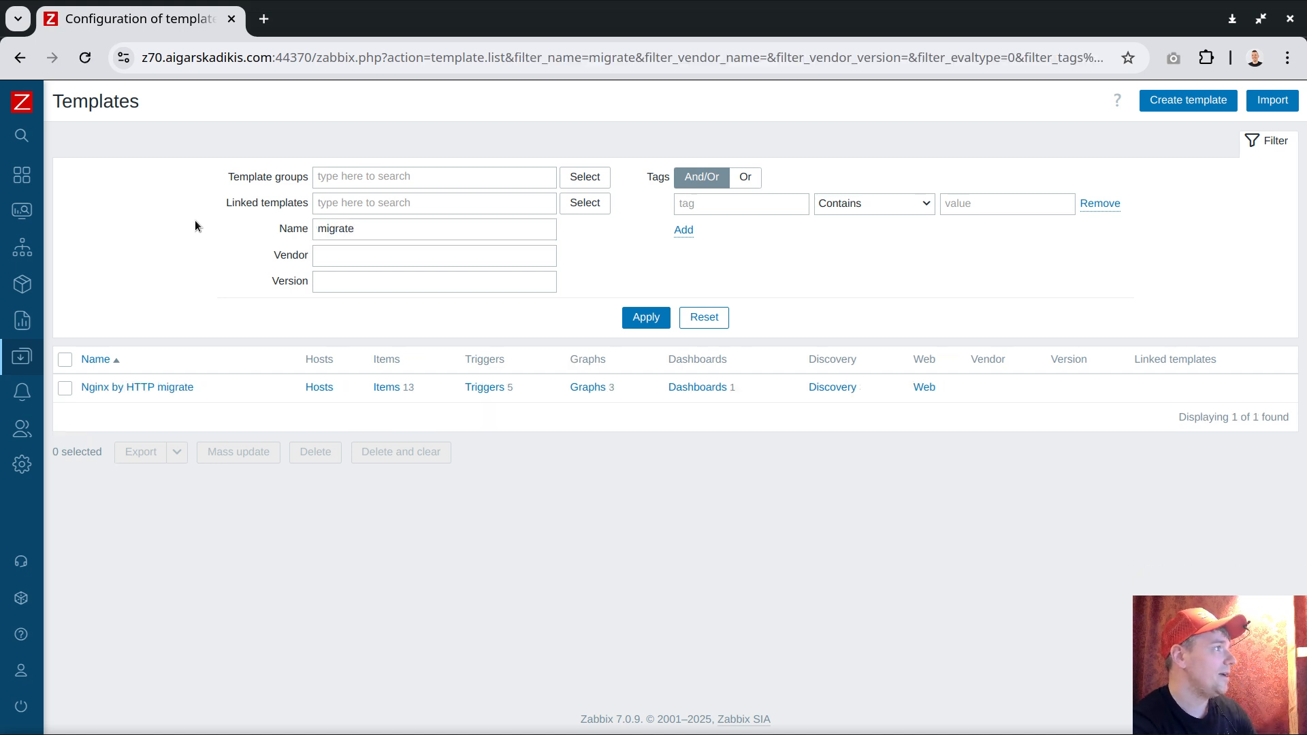
Check the macros of "Nginx by HTTP migrate" and close the template without changes
{"action": "left_click", "coordinate": [151, 388]}
{"action": "left_click", "coordinate": [182, 117]}
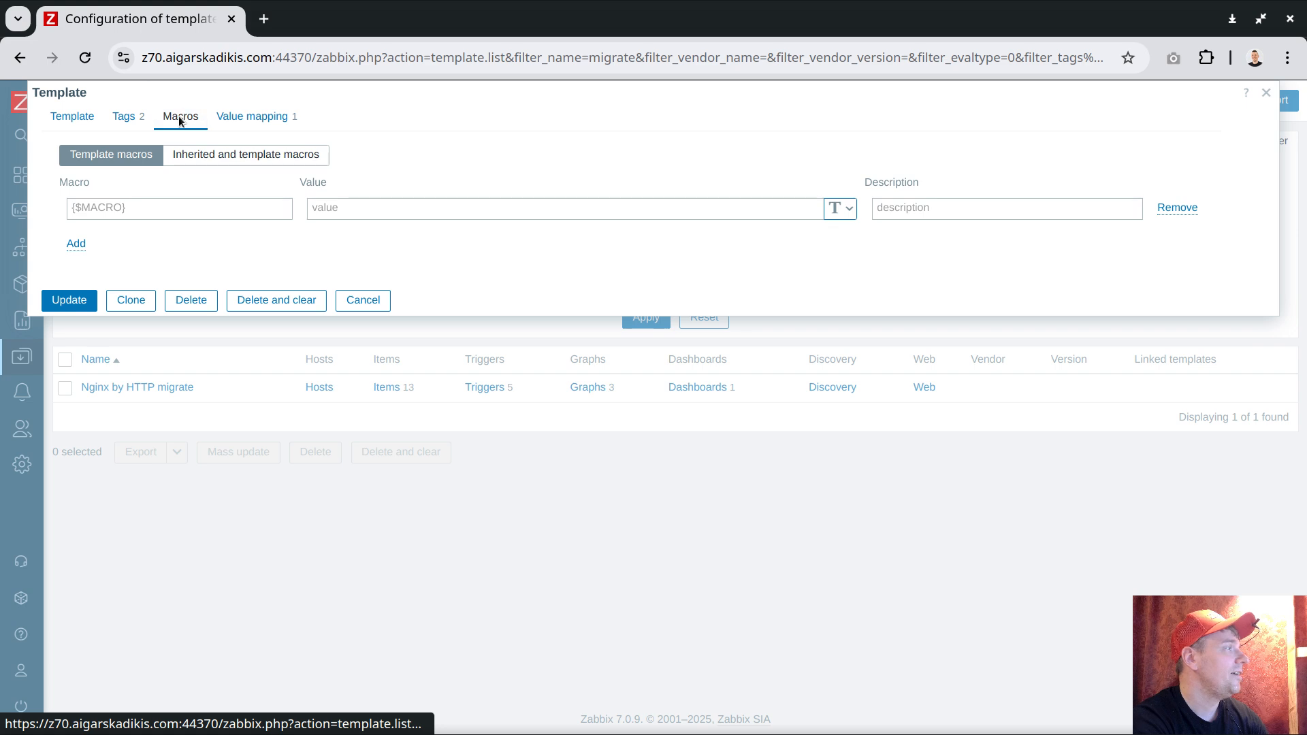
{"action": "left_click", "coordinate": [367, 300]}
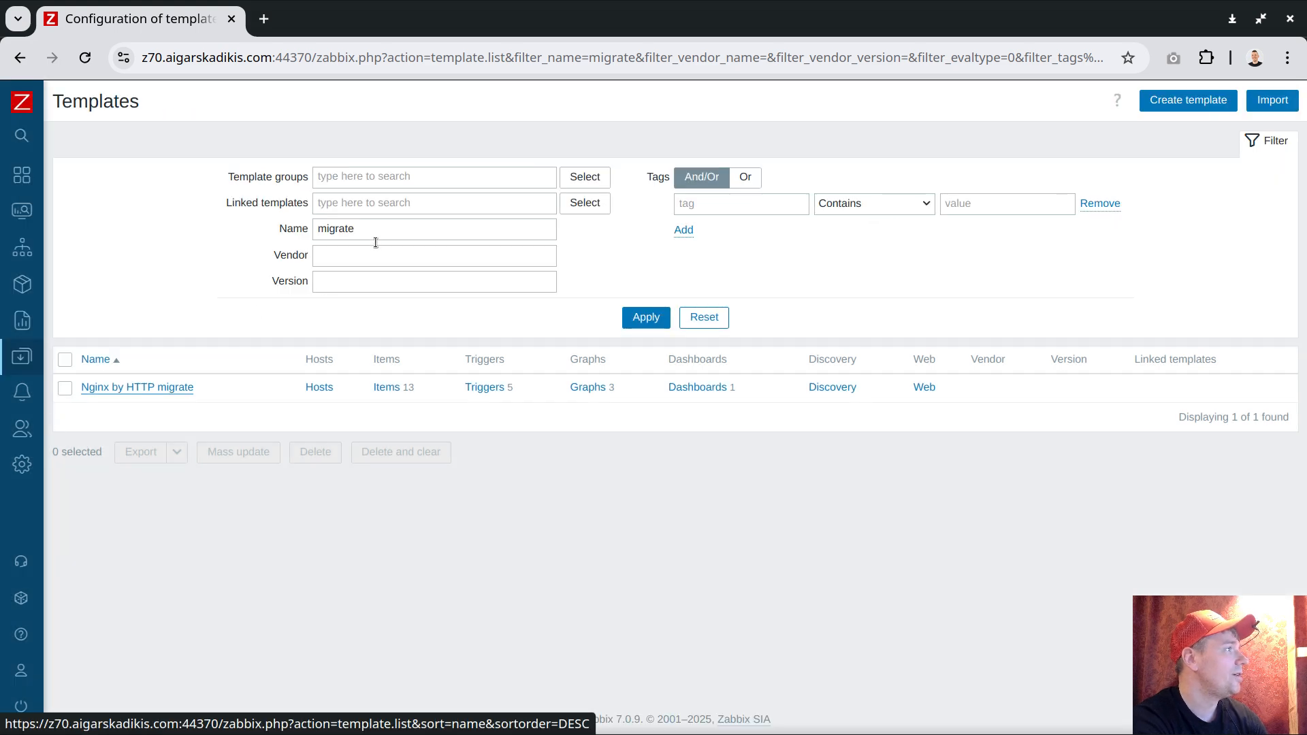
Delete and clear the template "Nginx by HTTP migrate"
{"action": "left_click_drag", "start_coordinate": [373, 235], "coordinate": [271, 246]}
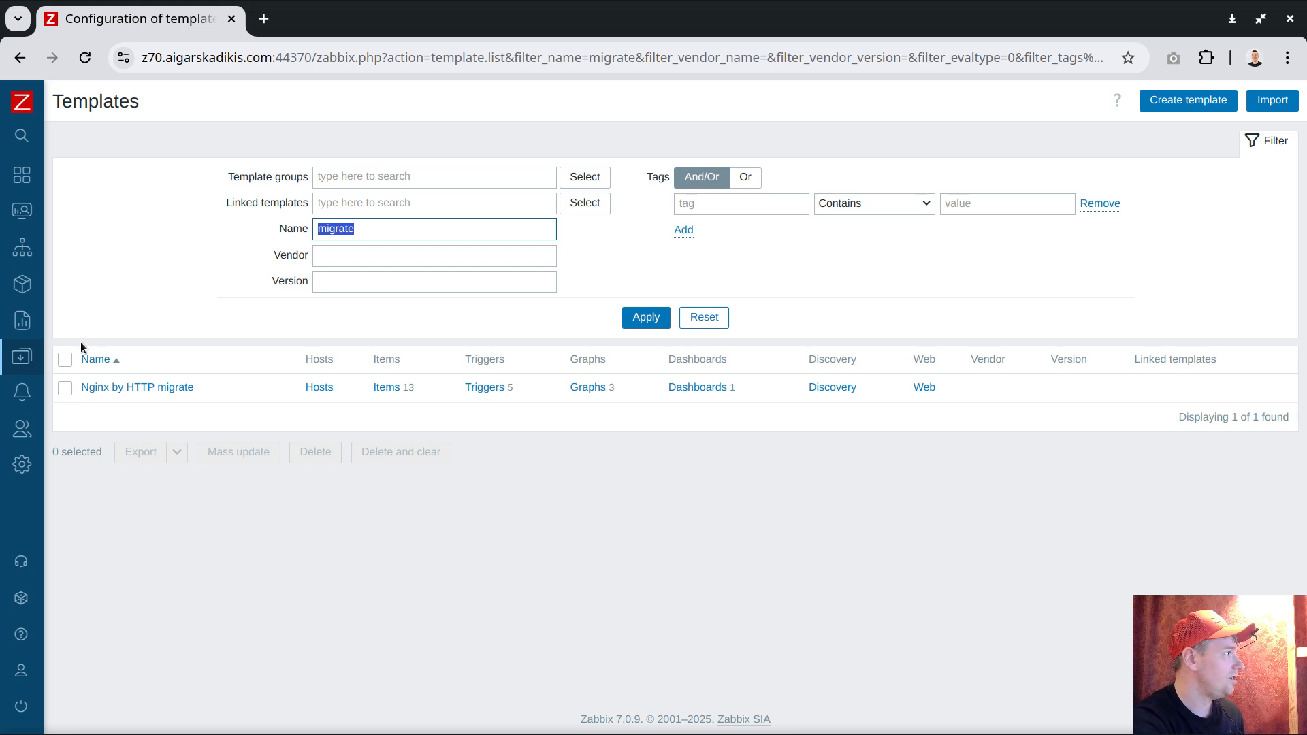
{"action": "left_click", "coordinate": [65, 359]}
{"action": "left_click", "coordinate": [400, 451]}
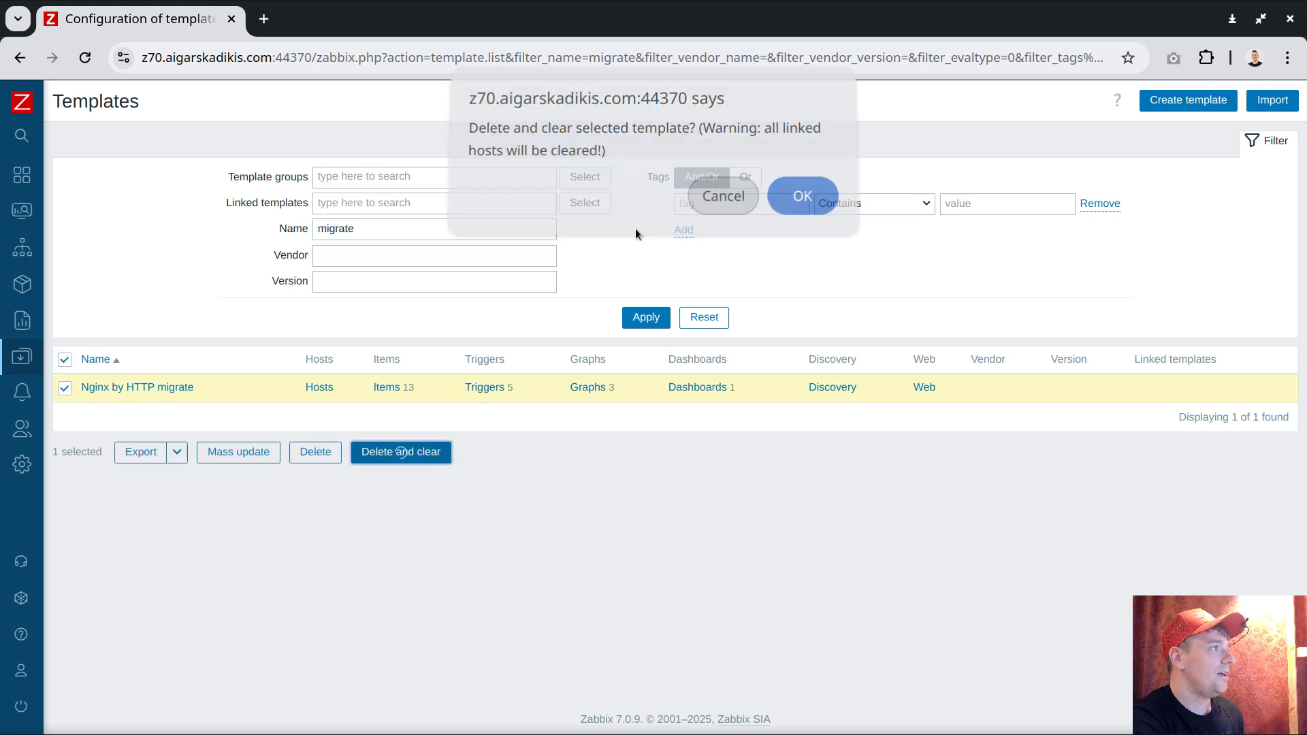
{"action": "key", "text": "Return"}
Filter the list of templates by the name "super"
{"action": "left_click_drag", "start_coordinate": [358, 294], "coordinate": [213, 271]}
{"action": "type", "text": "sup"}
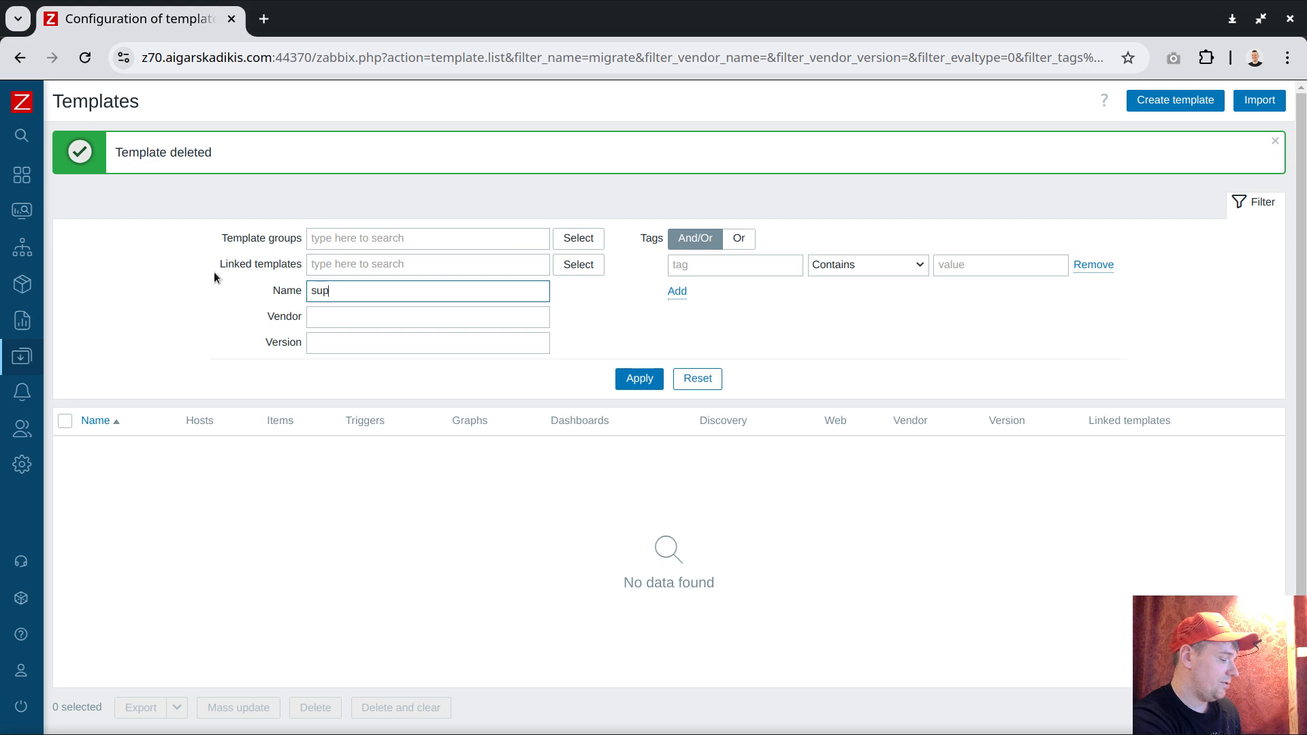
{"action": "type", "text": "er"}
{"action": "key", "text": "Return"}
Open the macros of "super template" and search the page for "nginx"
{"action": "left_click", "coordinate": [140, 415]}
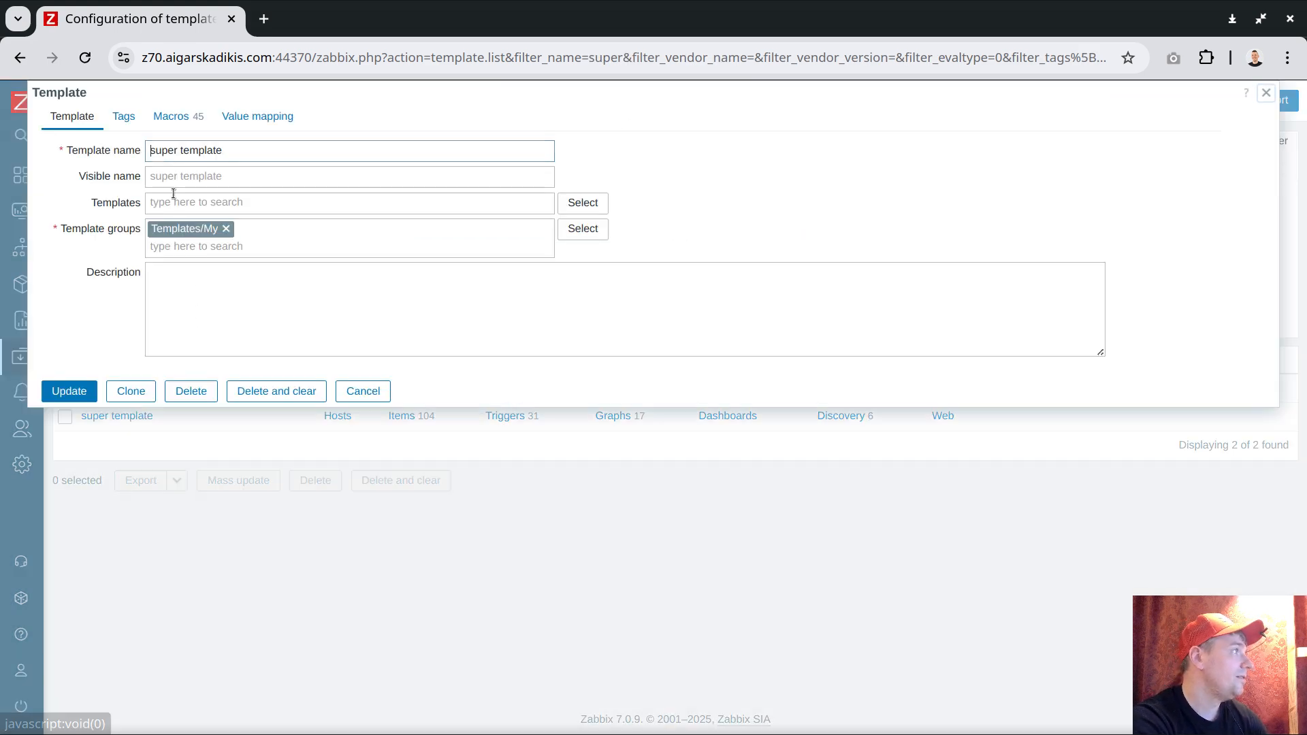
{"action": "left_click", "coordinate": [172, 121]}
{"action": "key", "text": "ctrl+f"}
{"action": "type", "text": "n"}
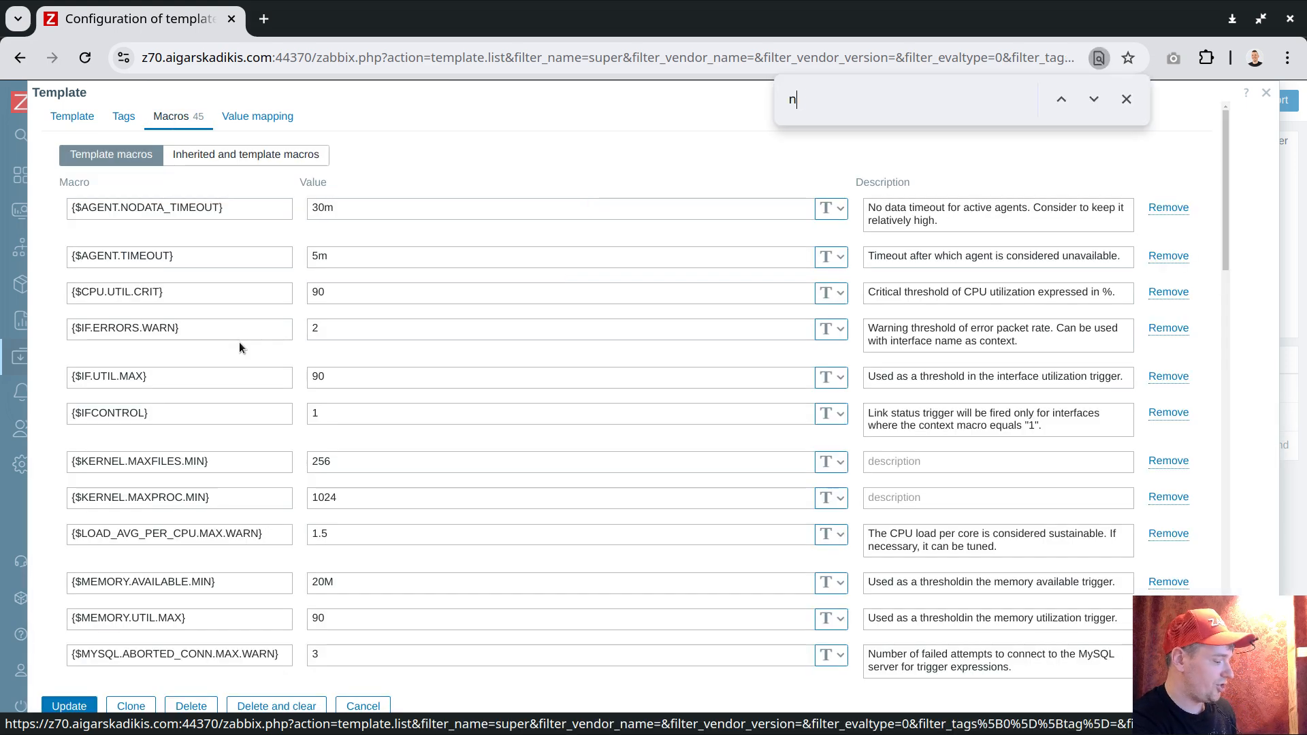
{"action": "type", "text": "ginx"}
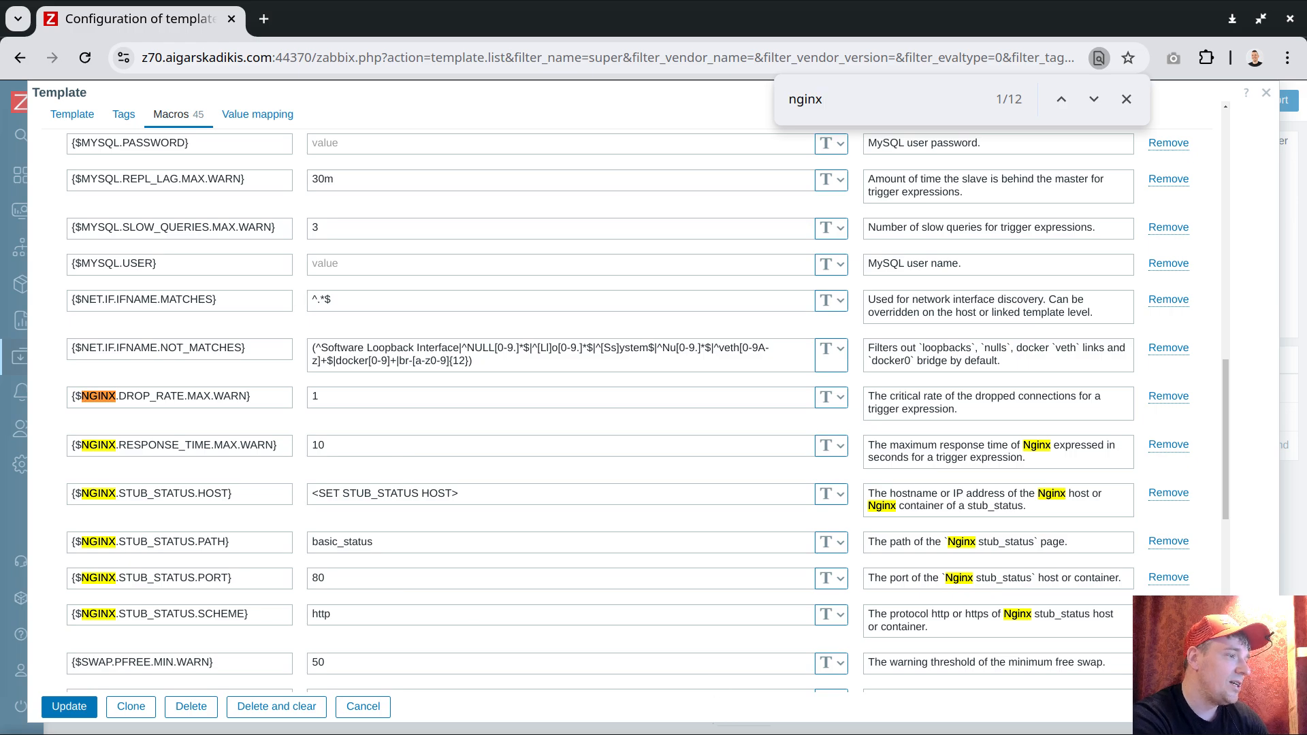
Switch to the terminal and review the earlier hostmacro UPDATE statements for host IDs 18539 and 18540
{"action": "key", "text": "alt+Tab"}
{"action": "left_click_drag", "start_coordinate": [361, 664], "coordinate": [593, 664]}
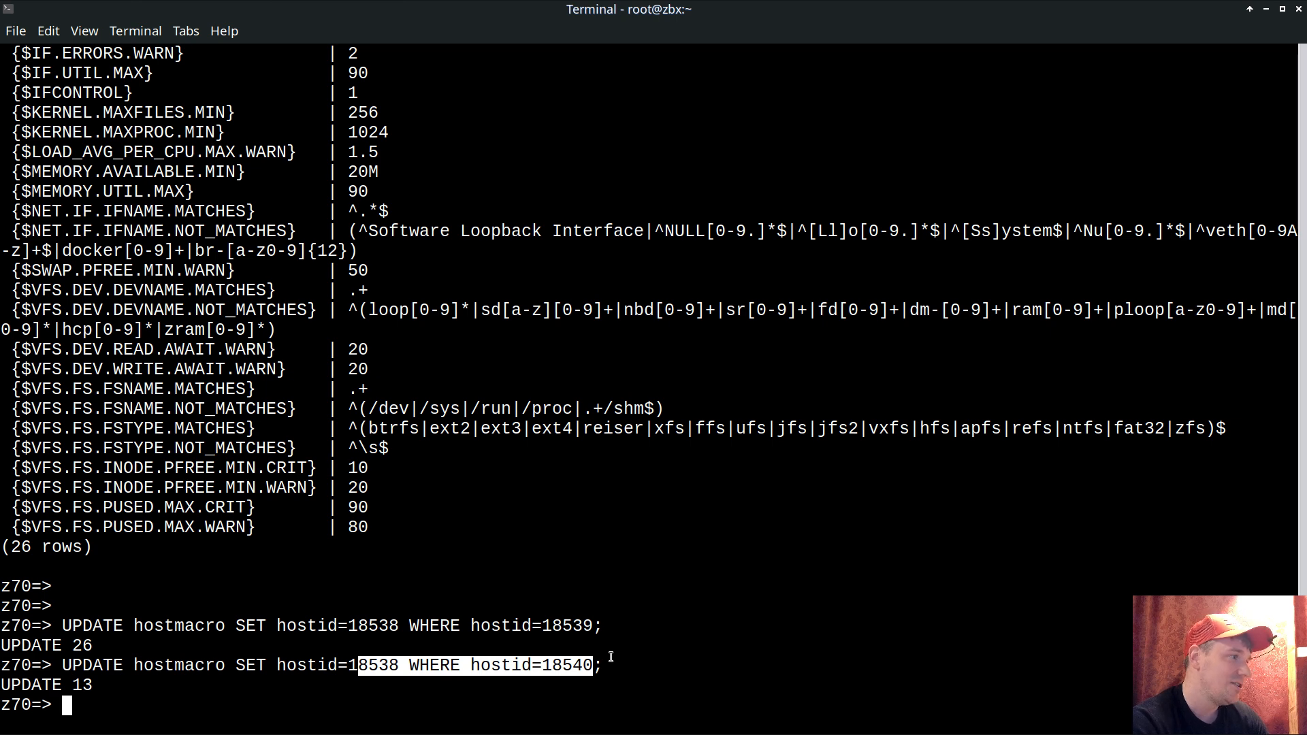
{"action": "left_click_drag", "start_coordinate": [277, 626], "coordinate": [594, 625]}
{"action": "left_click", "coordinate": [789, 614]}
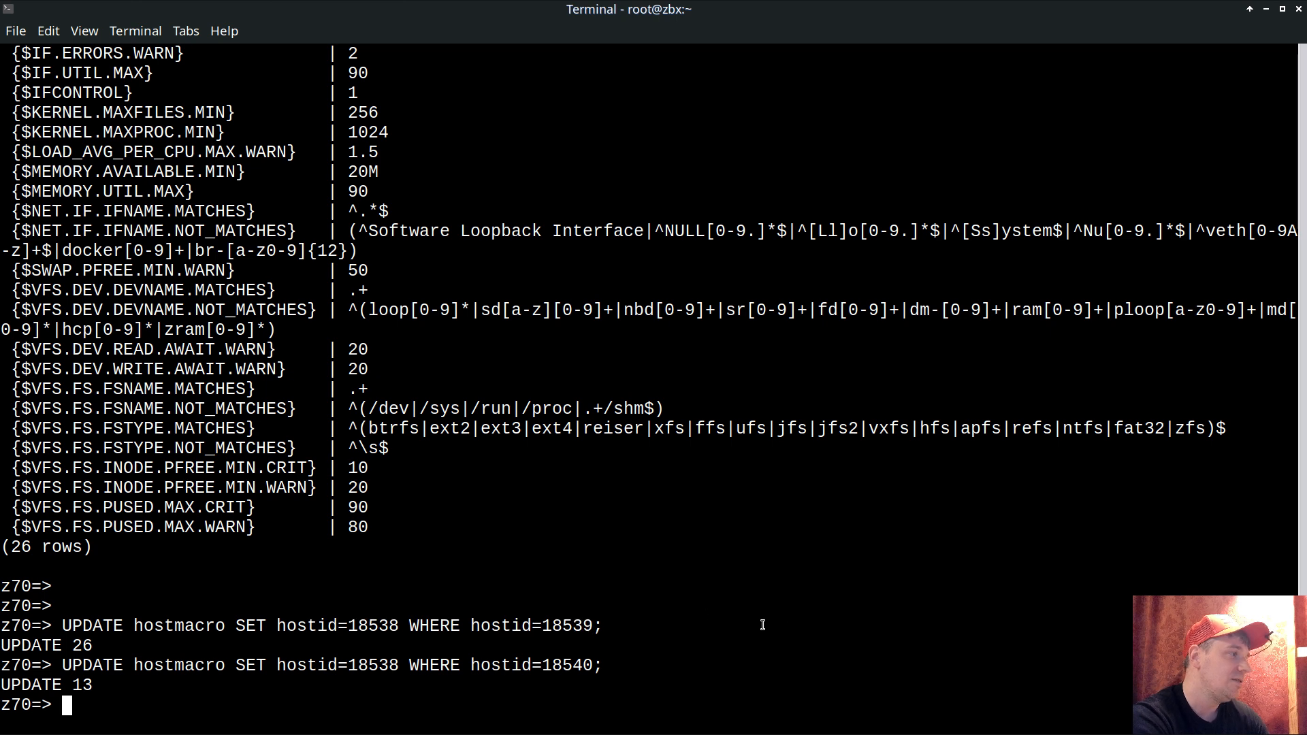
{"action": "key", "text": "Up"}
{"action": "key", "text": "Left"}
{"action": "key", "text": "BackSpace"}
{"action": "key", "text": "BackSpace"}
{"action": "key", "text": "BackSpace"}
{"action": "key", "text": "BackSpace"}
{"action": "key", "text": "BackSpace"}
{"action": "key", "text": "BackSpace"}
{"action": "key", "text": "BackSpace"}
{"action": "key", "text": "BackSpace"}
{"action": "key", "text": "BackSpace"}
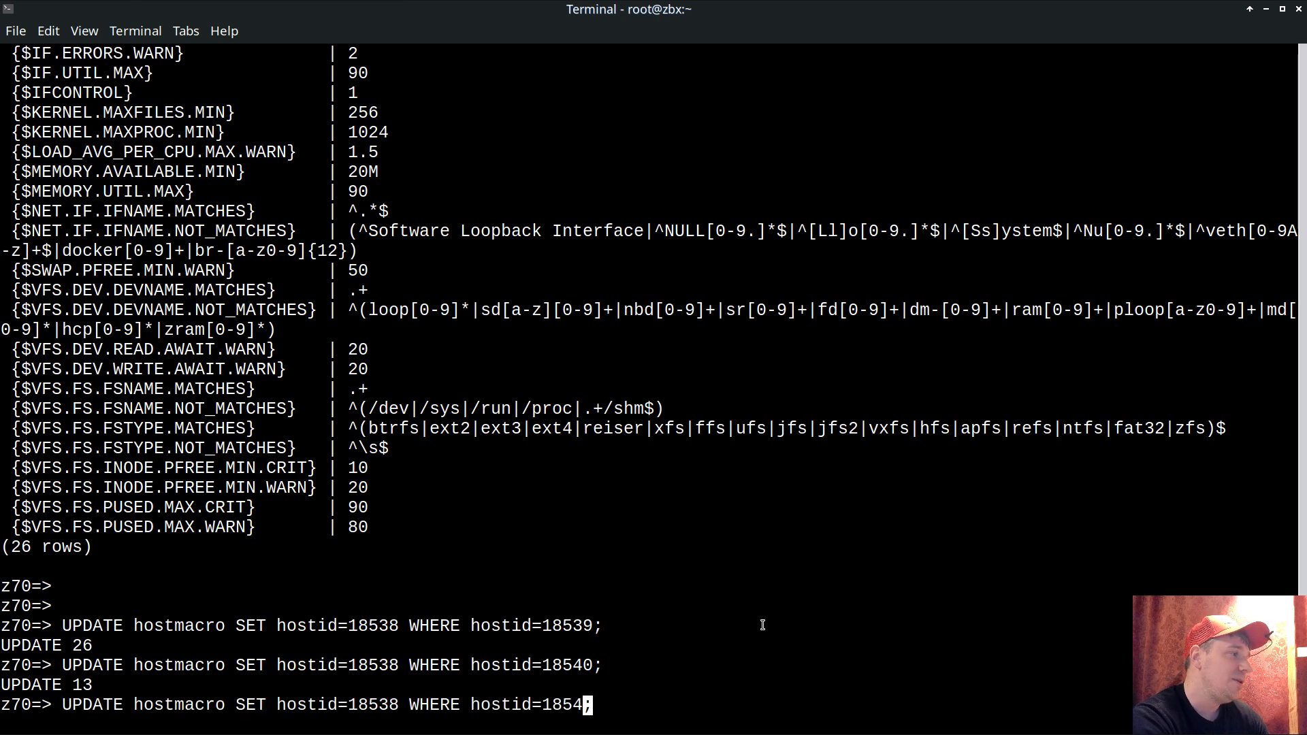
{"action": "key", "text": "BackSpace"}
{"action": "key", "text": "BackSpace"}
{"action": "key", "text": "BackSpace"}
{"action": "key", "text": "BackSpace"}
{"action": "key", "text": "BackSpace"}
{"action": "key", "text": "BackSpace"}
{"action": "key", "text": "BackSpace"}
{"action": "key", "text": "BackSpace"}
{"action": "key", "text": "BackSpace"}
{"action": "key", "text": "BackSpace"}
{"action": "key", "text": "BackSpace"}
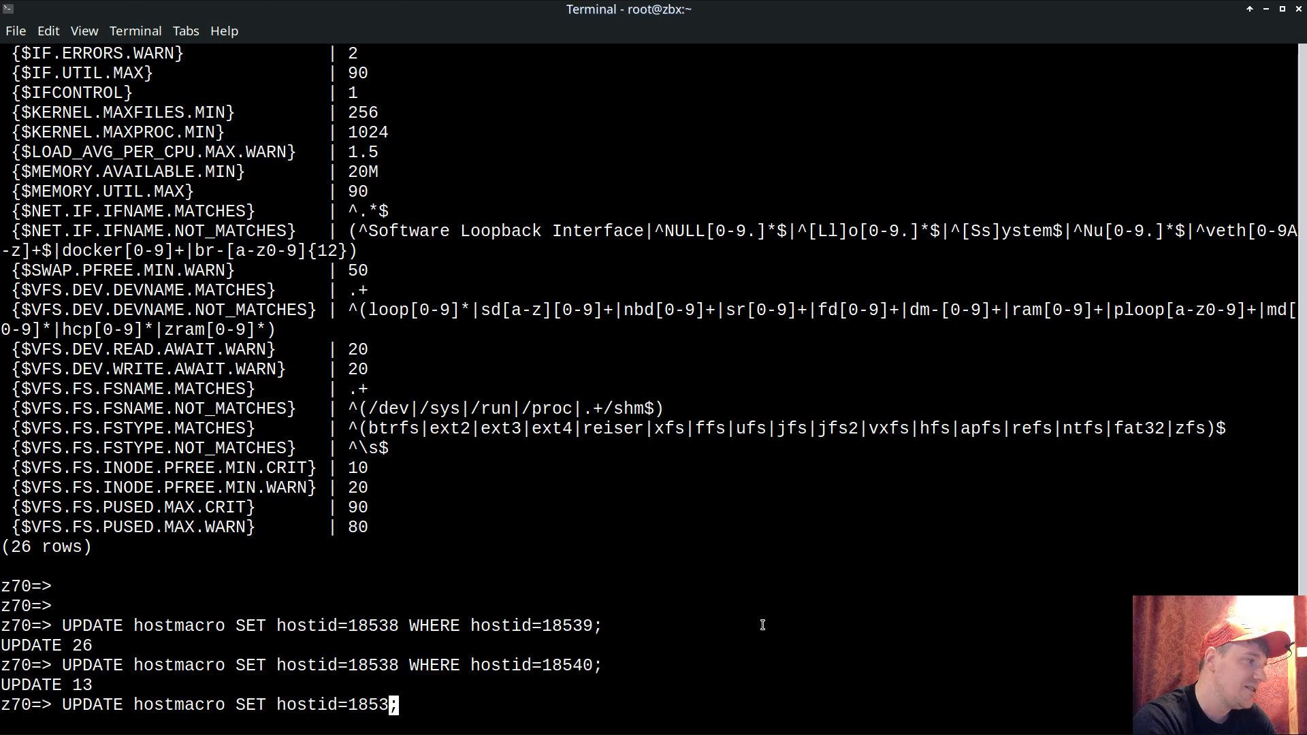
{"action": "key", "text": "BackSpace"}
{"action": "key", "text": "BackSpace"}
{"action": "key", "text": "BackSpace"}
{"action": "key", "text": "BackSpace"}
{"action": "key", "text": "BackSpace"}
{"action": "key", "text": "BackSpace"}
{"action": "key", "text": "BackSpace"}
{"action": "key", "text": "BackSpace"}
{"action": "key", "text": "BackSpace"}
{"action": "key", "text": "BackSpace"}
{"action": "key", "text": "BackSpace"}
{"action": "key", "text": "BackSpace"}
{"action": "key", "text": "BackSpace"}
{"action": "key", "text": "BackSpace"}
{"action": "key", "text": "BackSpace"}
{"action": "key", "text": "BackSpace"}
{"action": "key", "text": "BackSpace"}
{"action": "key", "text": "BackSpace"}
{"action": "key", "text": "BackSpace"}
{"action": "key", "text": "BackSpace"}
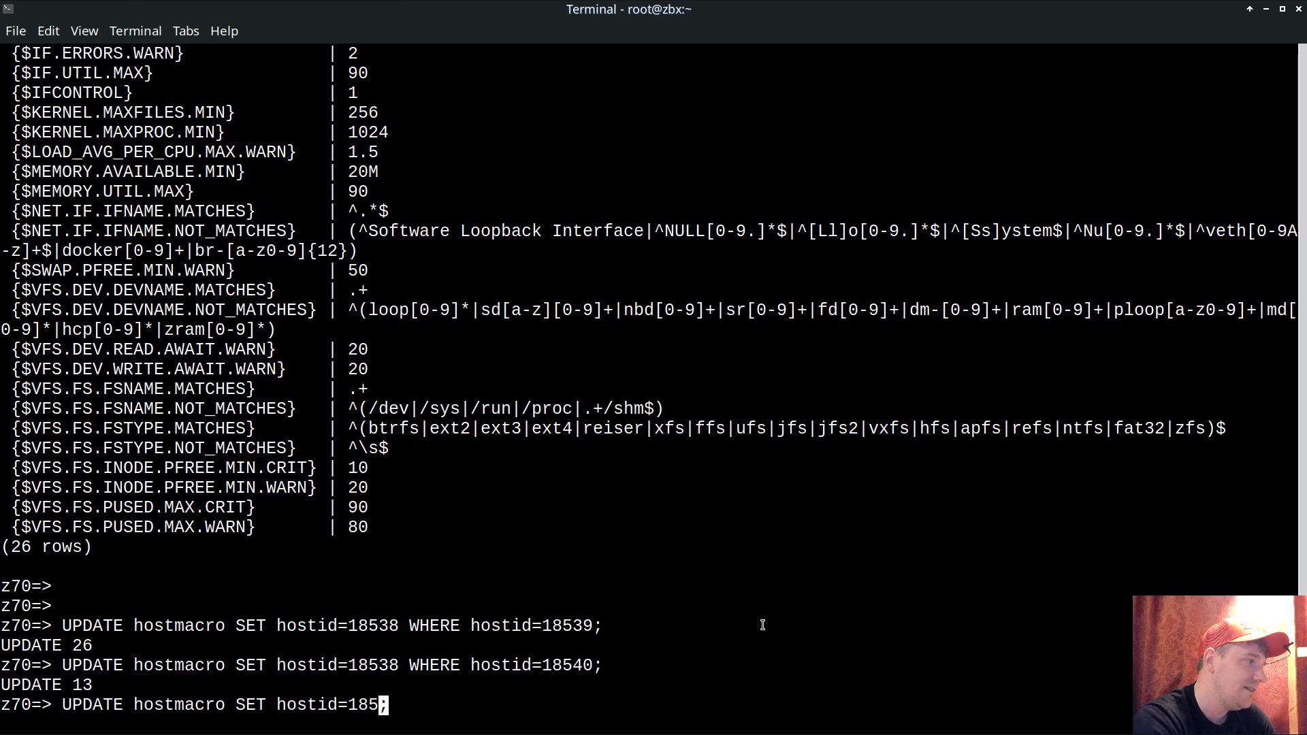
{"action": "key", "text": "BackSpace"}
{"action": "key", "text": "BackSpace"}
{"action": "key", "text": "BackSpace"}
{"action": "key", "text": "BackSpace"}
{"action": "key", "text": "BackSpace"}
{"action": "key", "text": "BackSpace"}
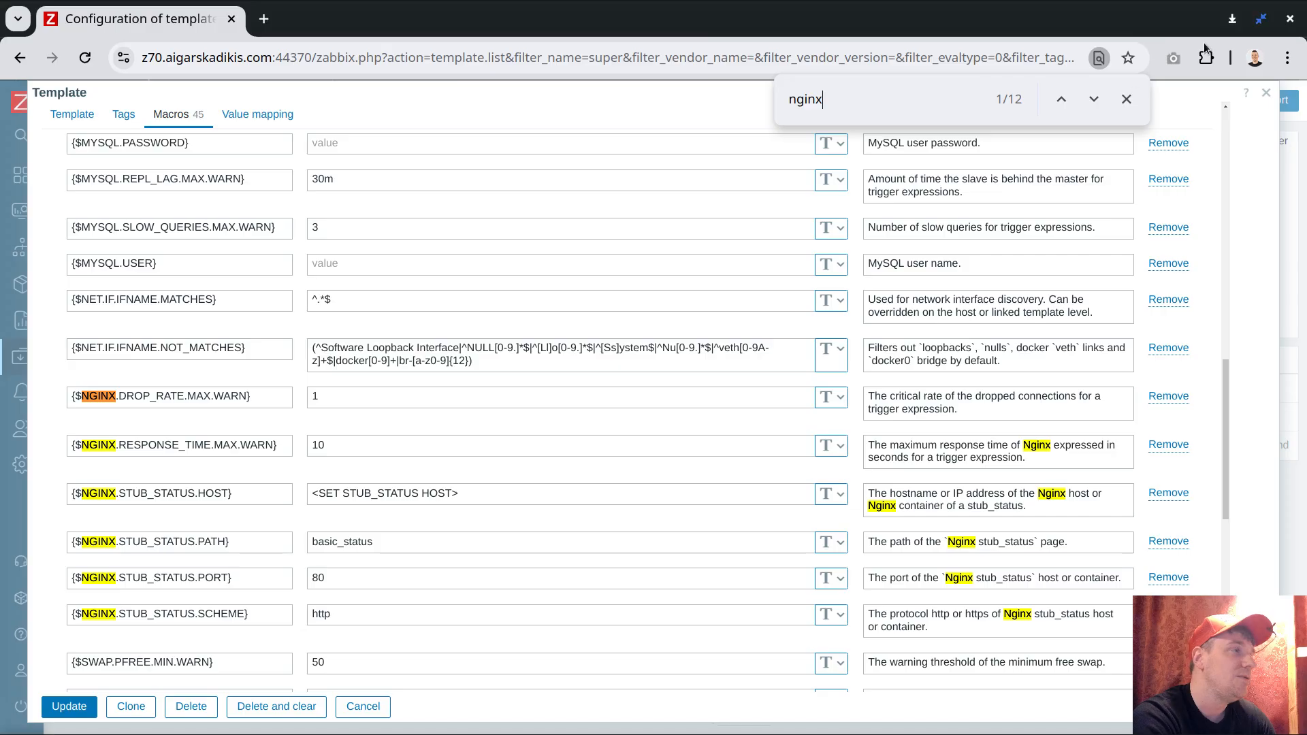
{"action": "left_click", "coordinate": [1265, 8]}
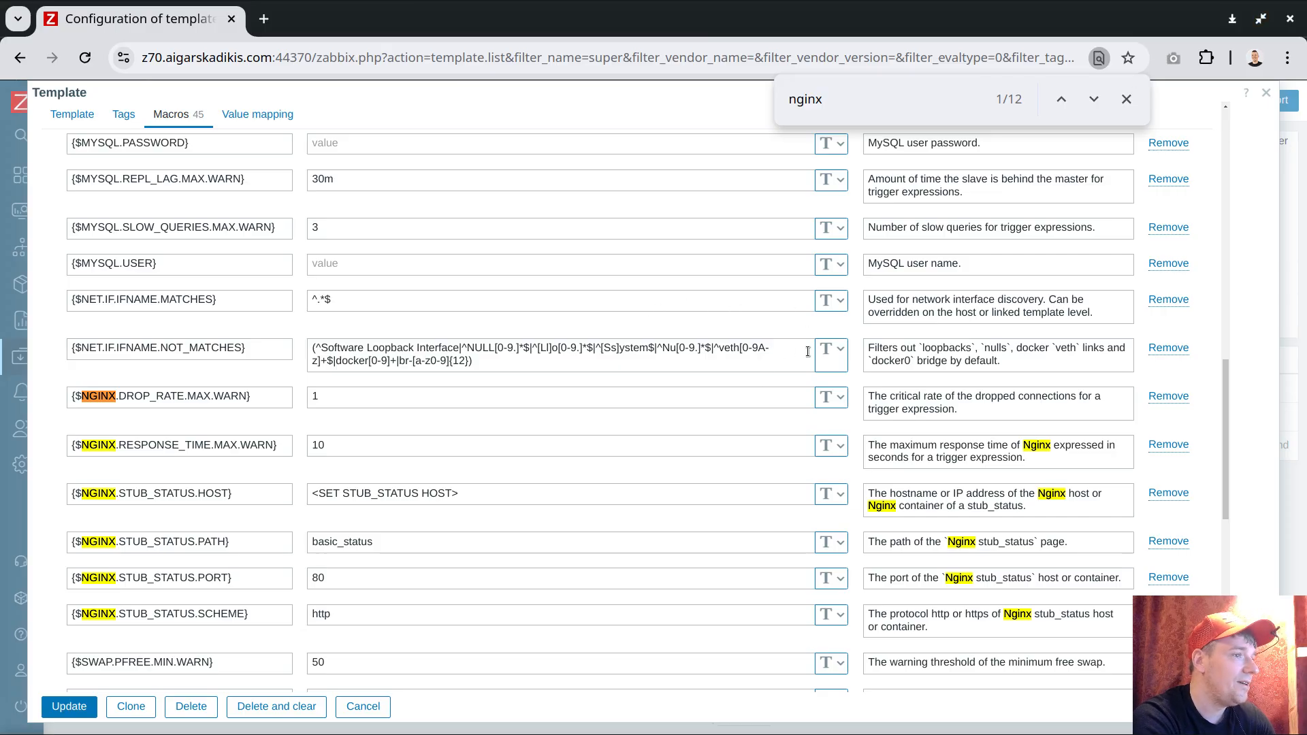